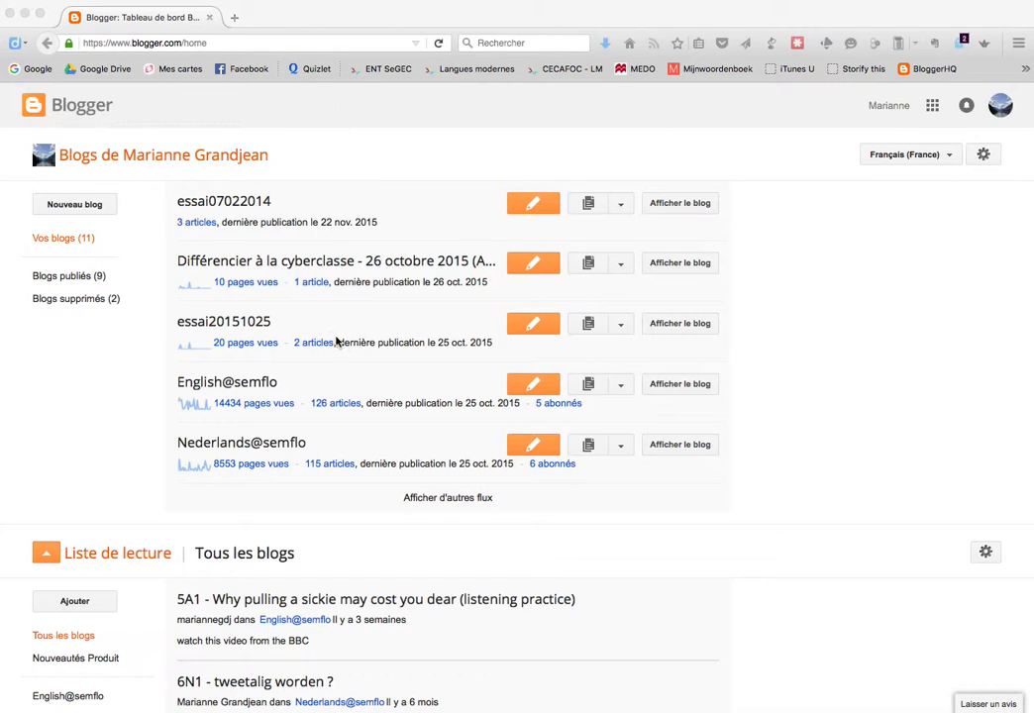
Bring the browser to the front and glance at the Google account details
left_click(1000, 107)
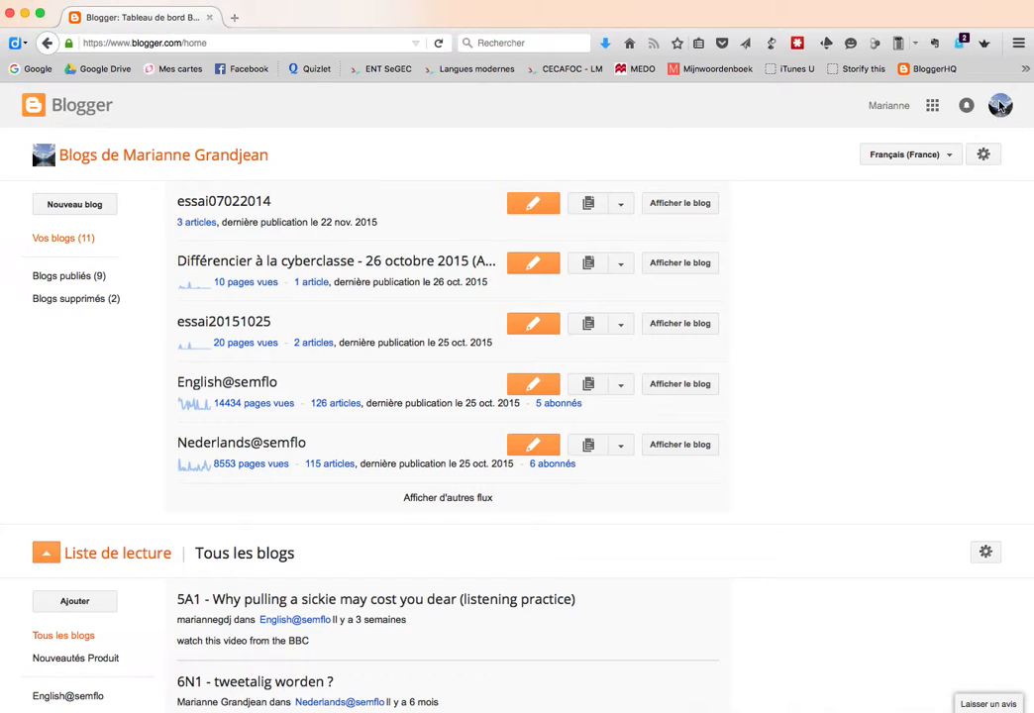
left_click(1000, 107)
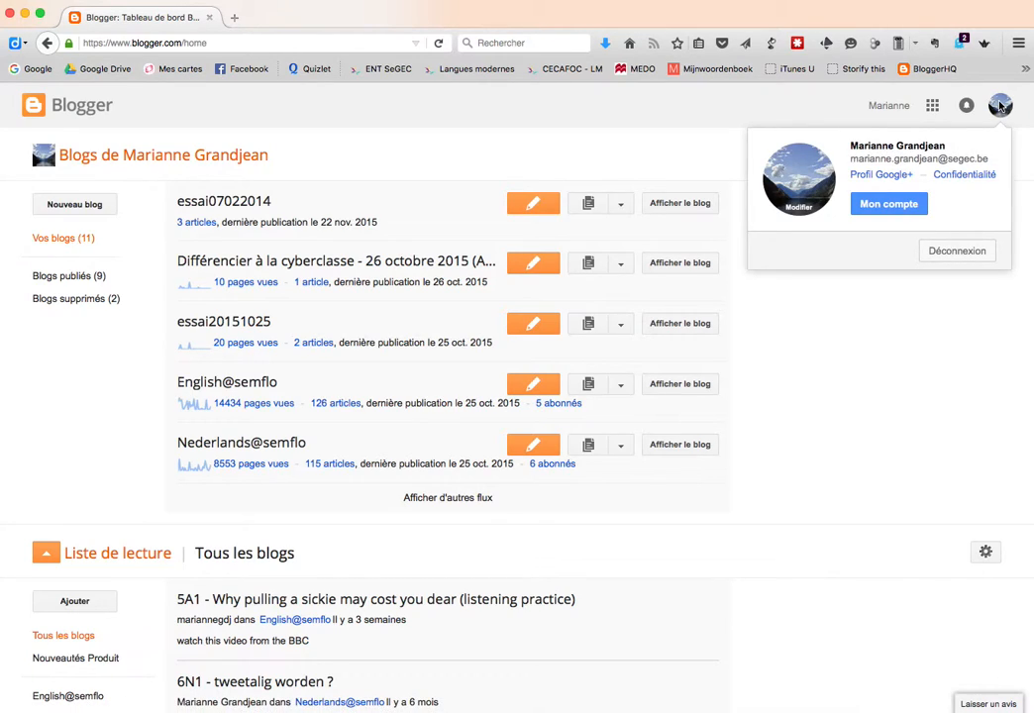
left_click(1000, 107)
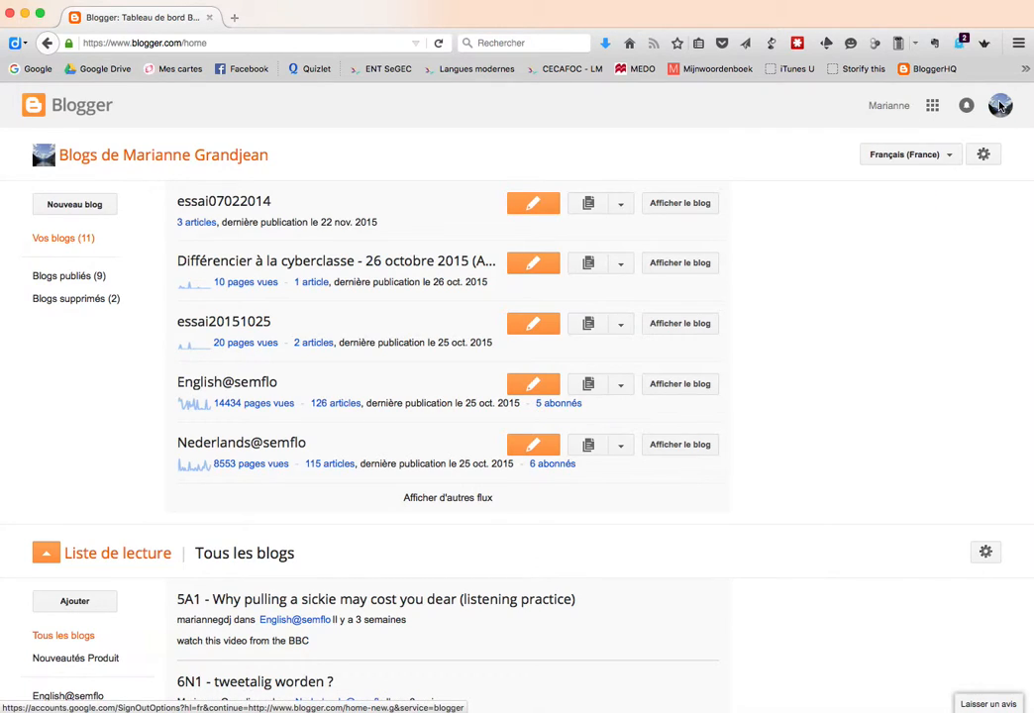
Start a new blog titled 'Atelier numérique : cocktail CP' with address ateliernumcocktailcp
left_click(61, 209)
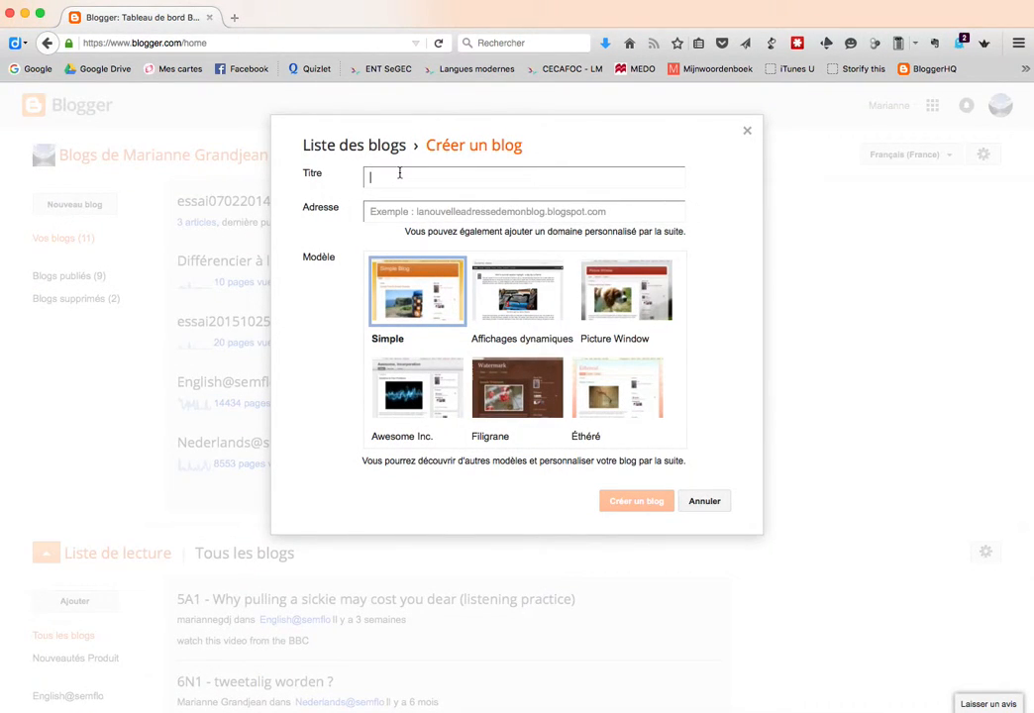
type("ATel")
type("telier numérique ")
type(": cocktail")
type(" CP")
left_click(394, 203)
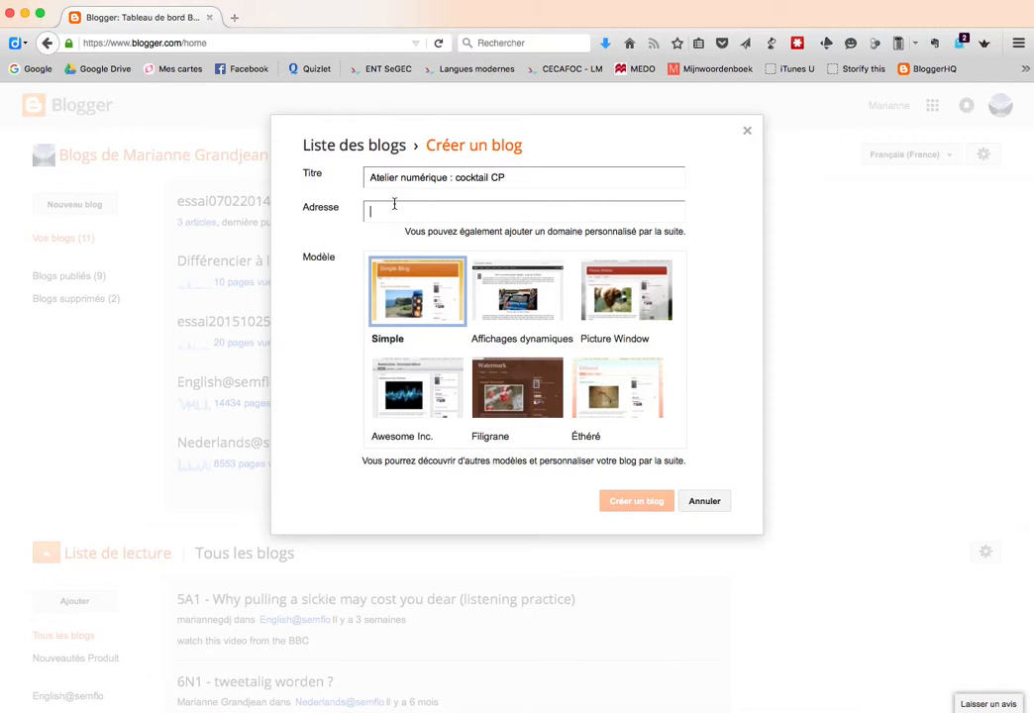
left_click(479, 178)
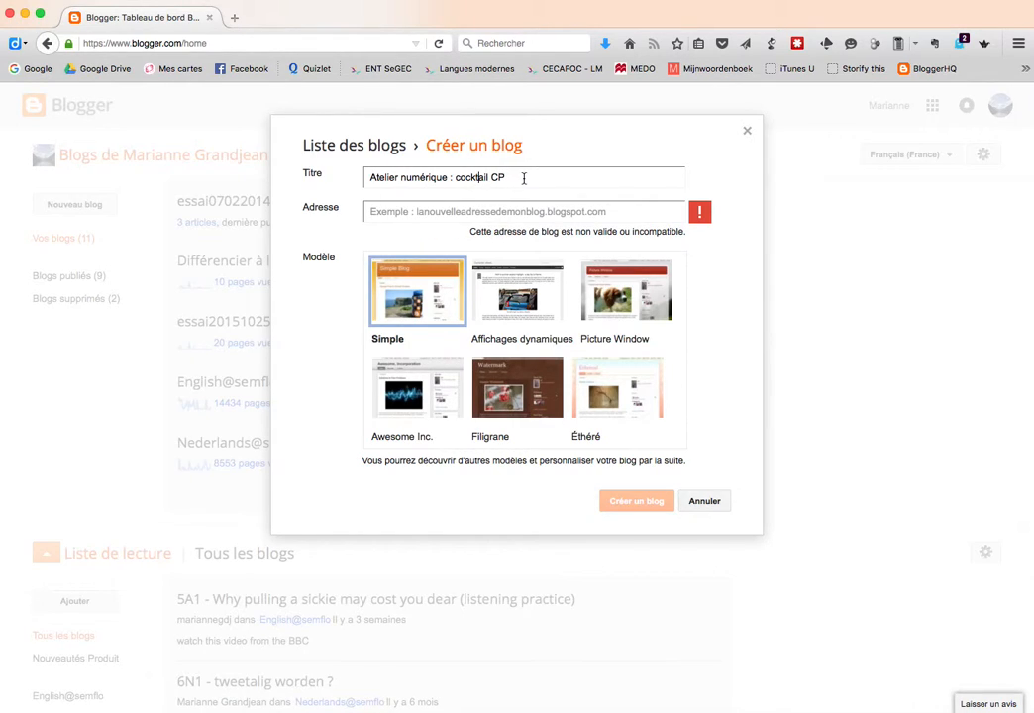
left_click(524, 178)
left_click(454, 179)
left_click(386, 215)
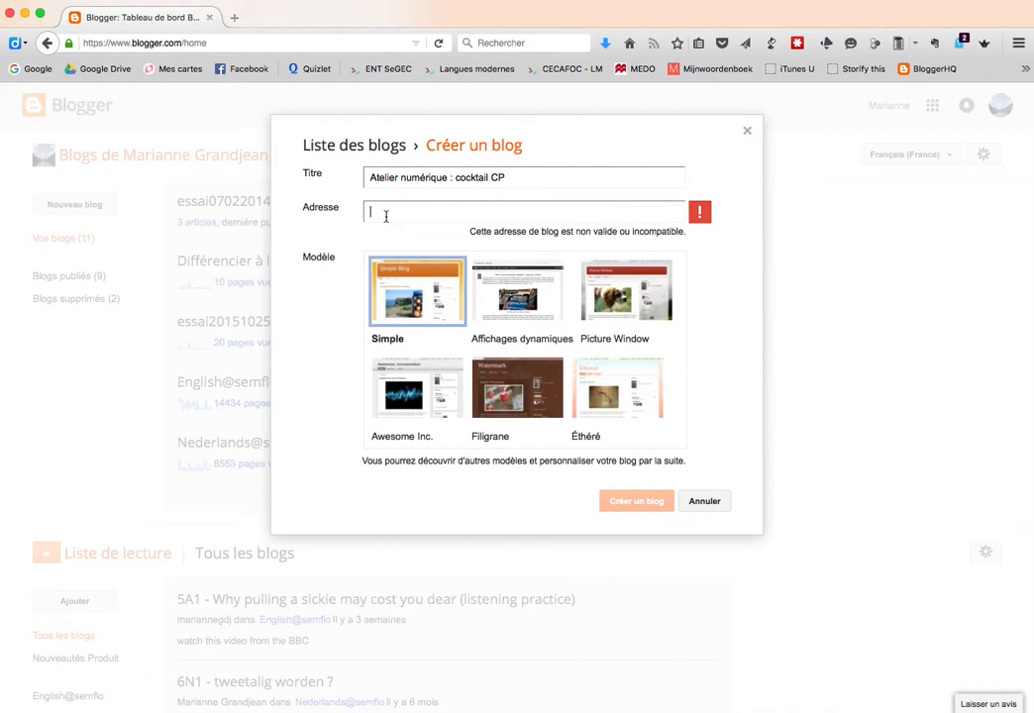
type("ateliern")
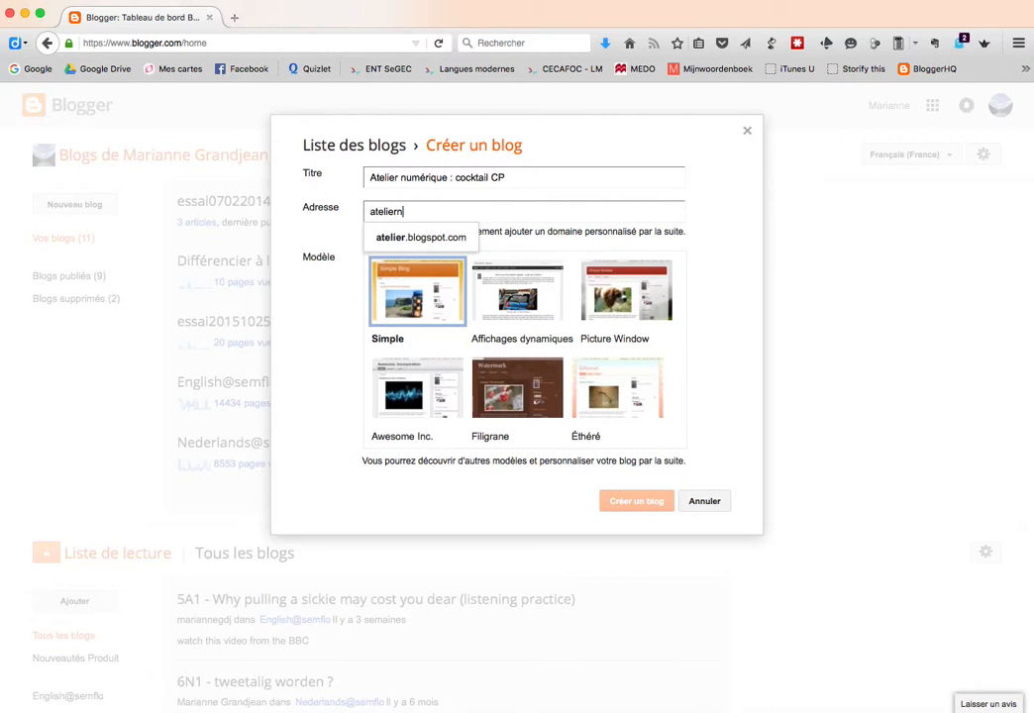
type("umcocktailcp")
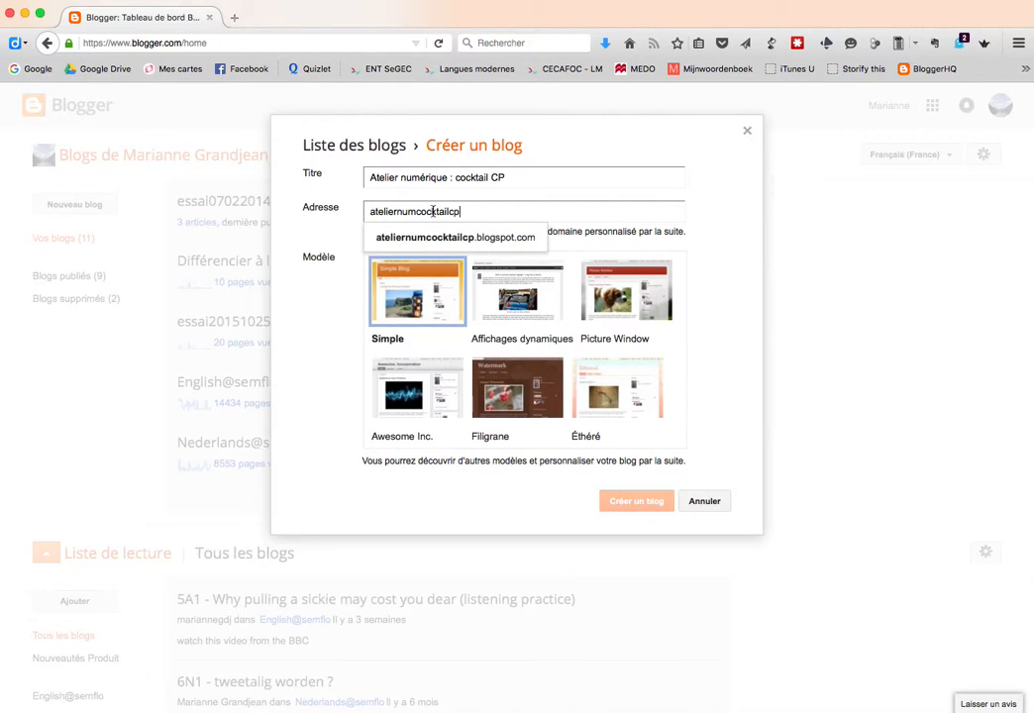
Confirm the address ateliernumcocktailcp.blogspot.com is available
left_click(705, 245)
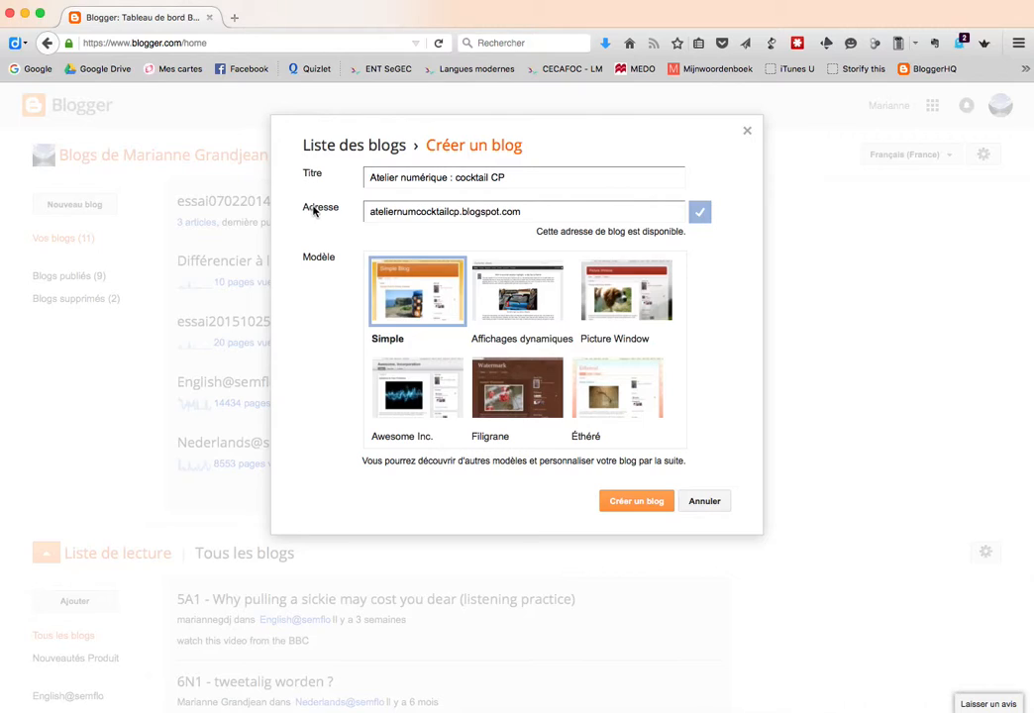
scroll(402, 384, "down", 3)
scroll(416, 315, "up", 3)
Preview the Awesome Inc., Filigrane, Éthéré, Affichages dynamiques and Picture Window templates
left_click(416, 370)
left_click(532, 386)
left_click(616, 381)
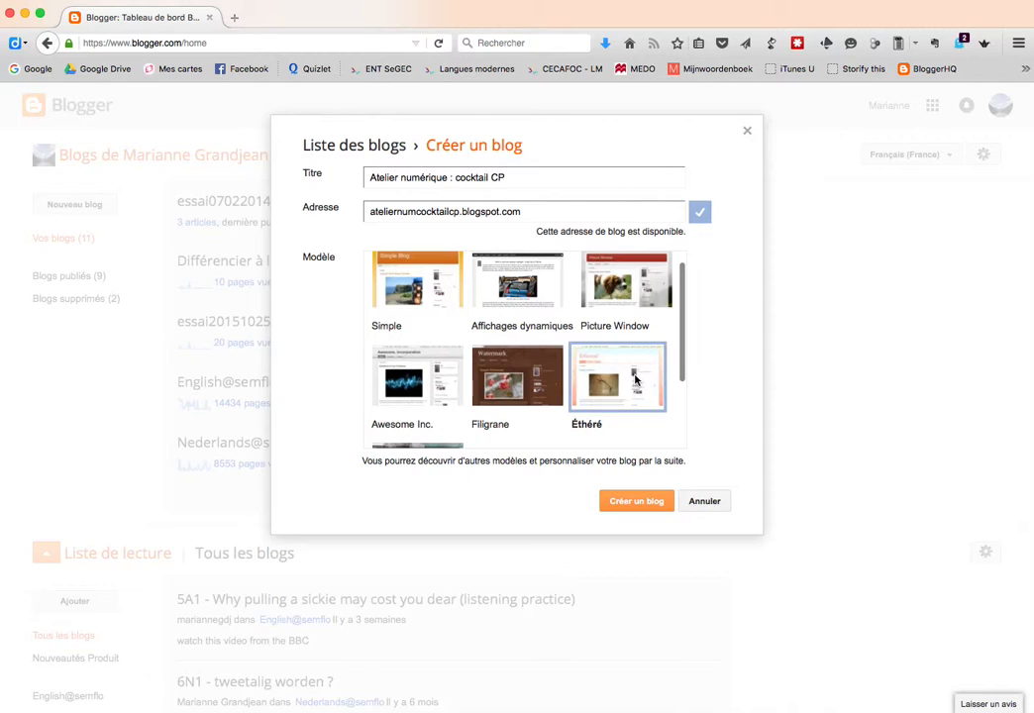
scroll(634, 379, "down", 2)
scroll(392, 387, "up", 3)
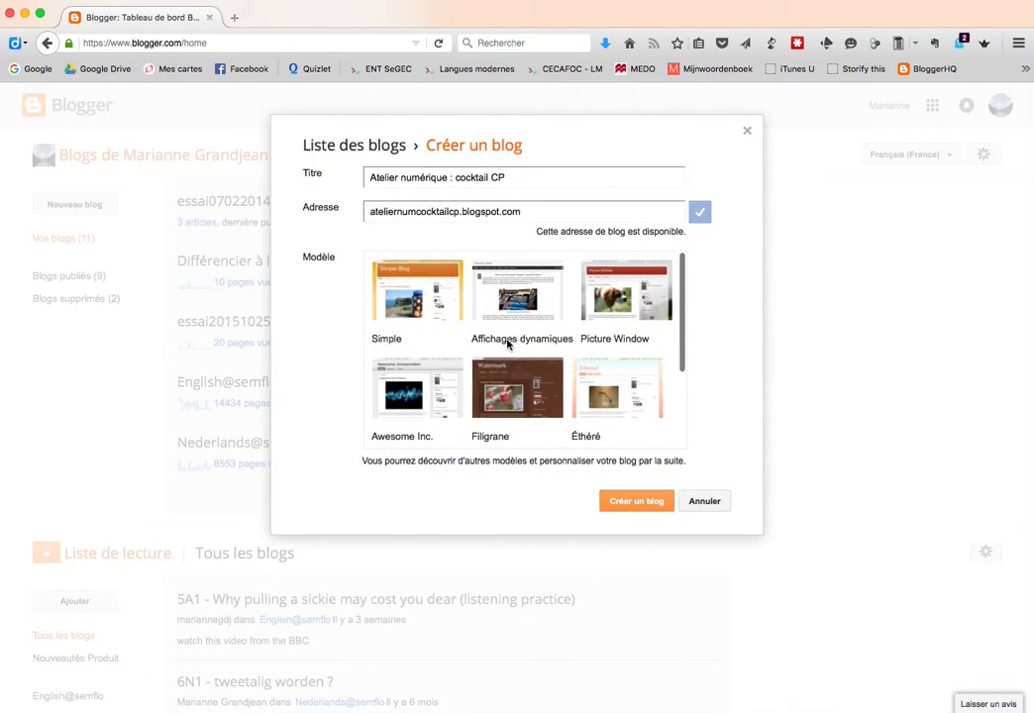
left_click(513, 297)
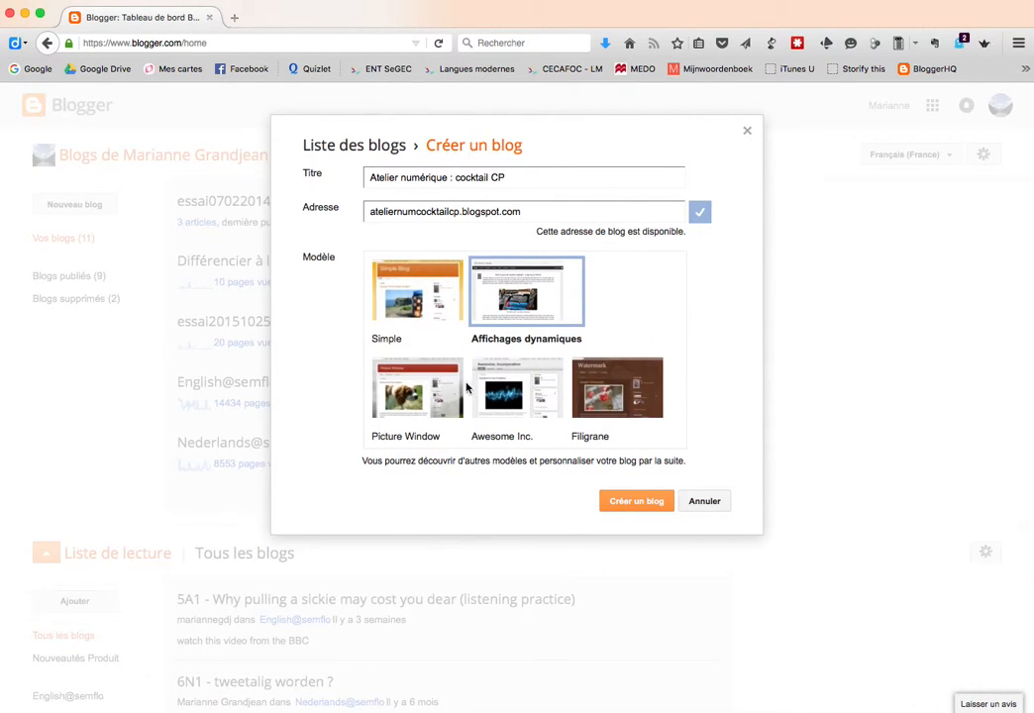
left_click(424, 392)
left_click(517, 289)
Settle on the Simple template and create the blog
left_click(435, 298)
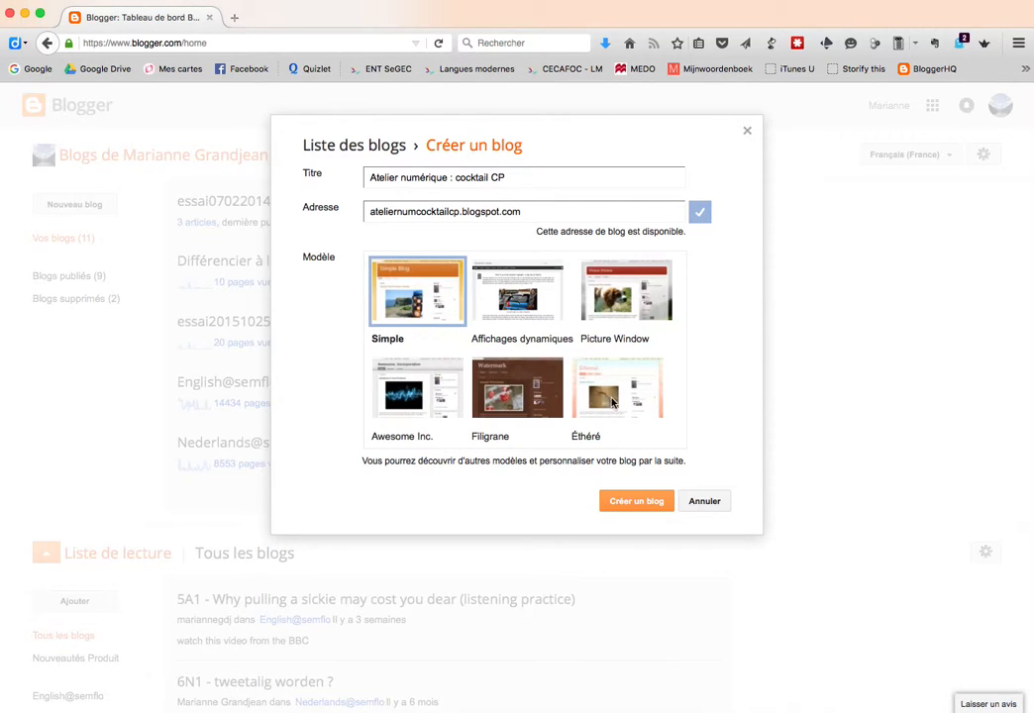
left_click(614, 399)
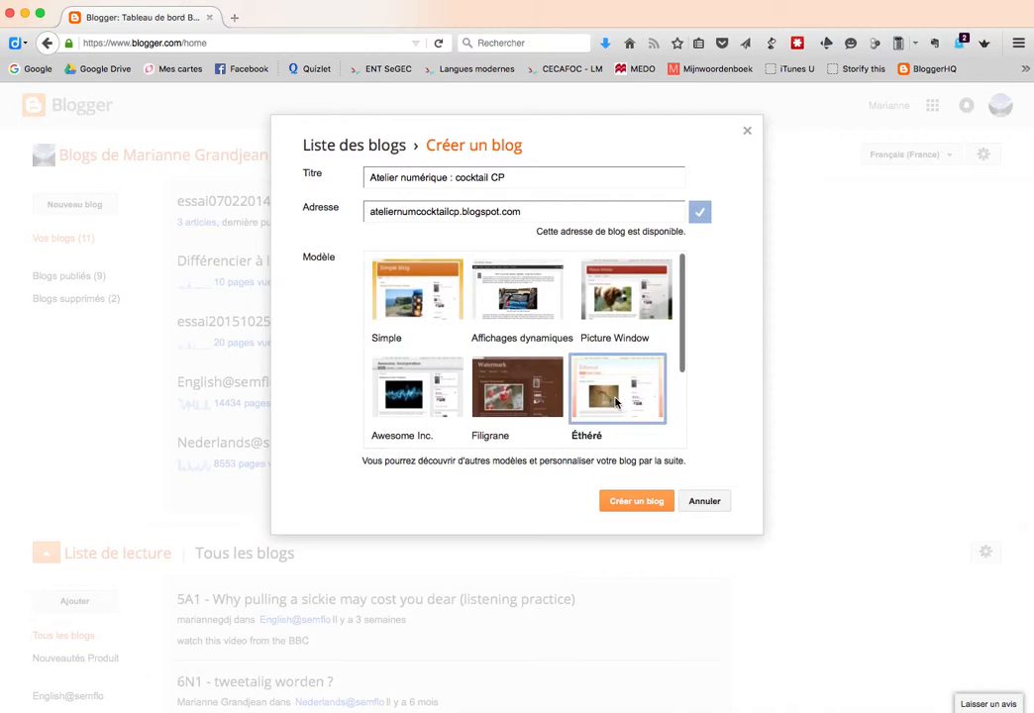
left_click(437, 393)
left_click(516, 384)
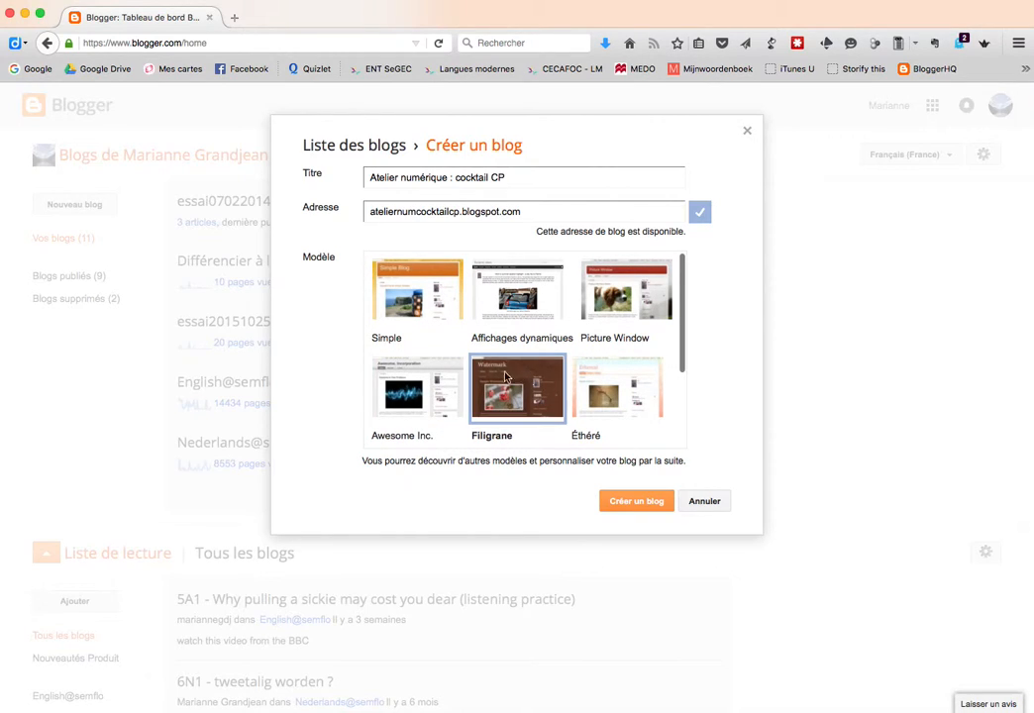
left_click(405, 297)
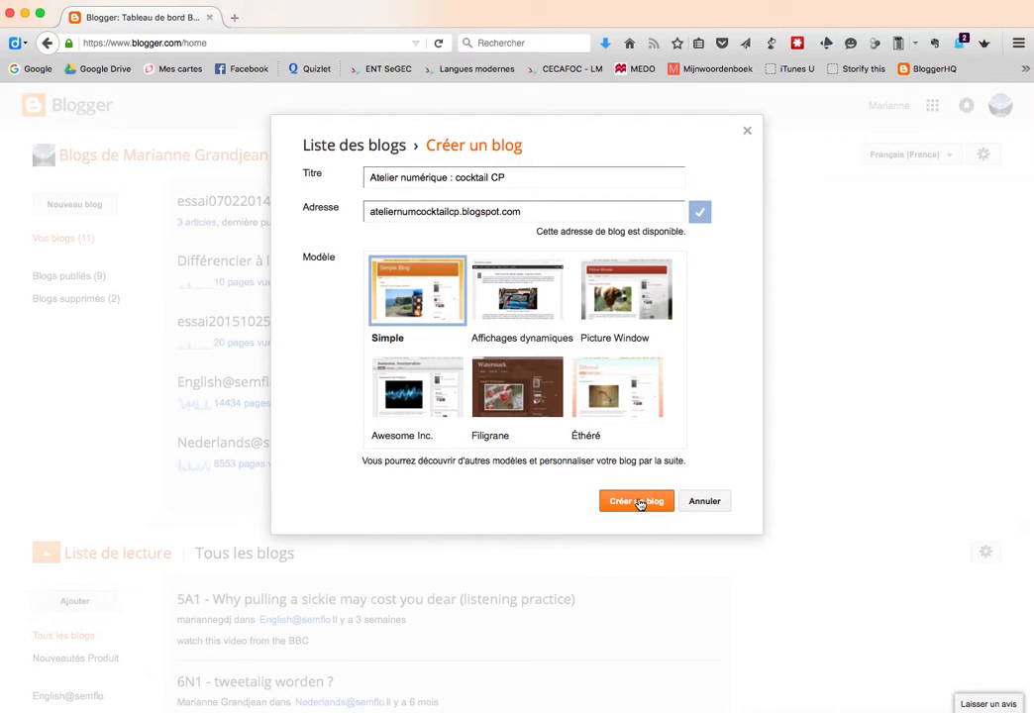
left_click(637, 501)
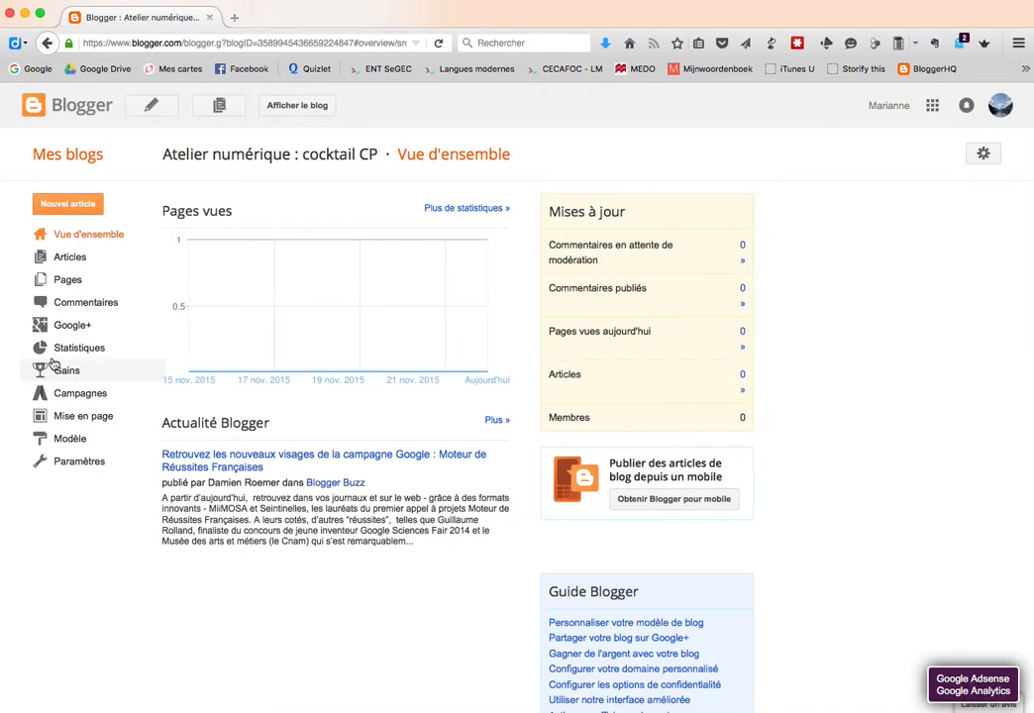
Turn off the Google+ share-after-publishing prompt, then reopen the blog from Mes blogs
left_click(56, 328)
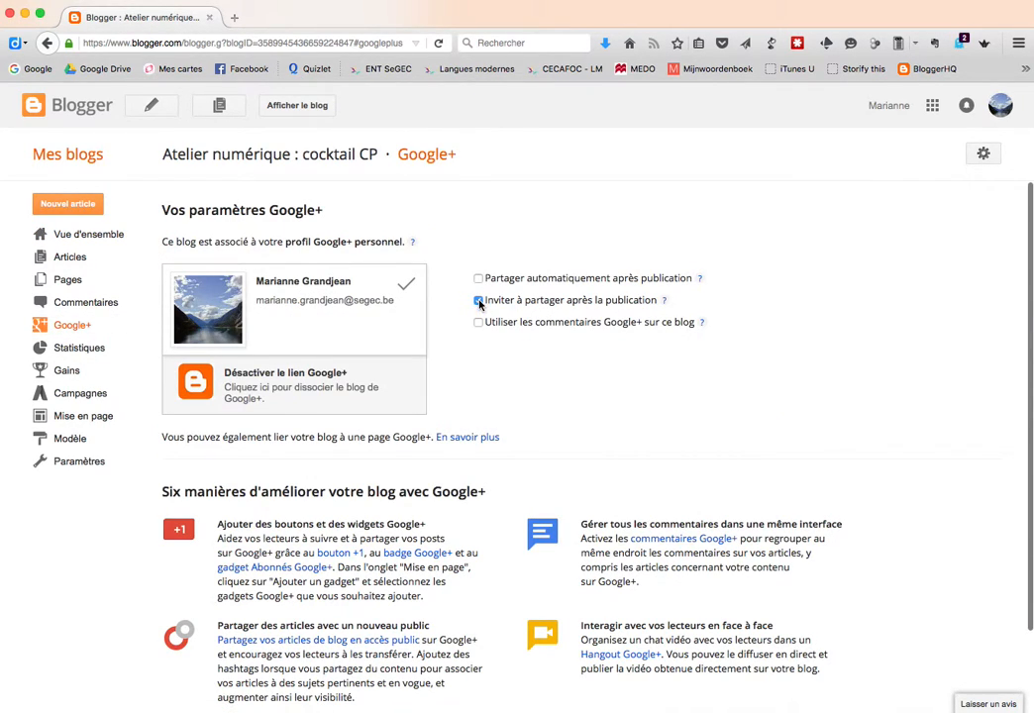
left_click(480, 301)
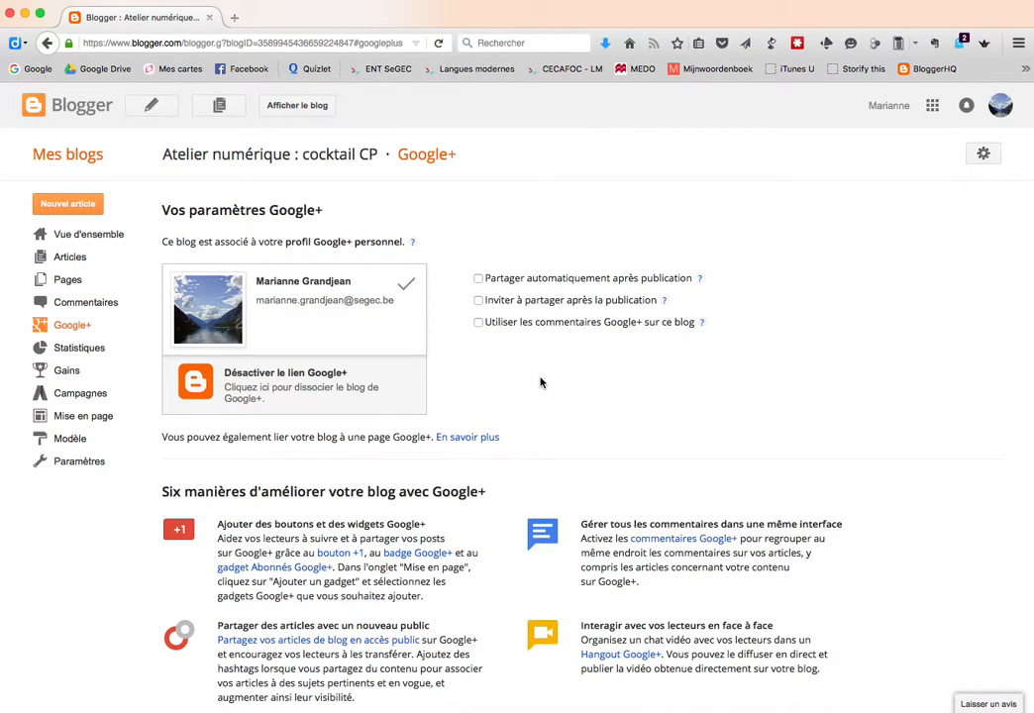
left_click(59, 156)
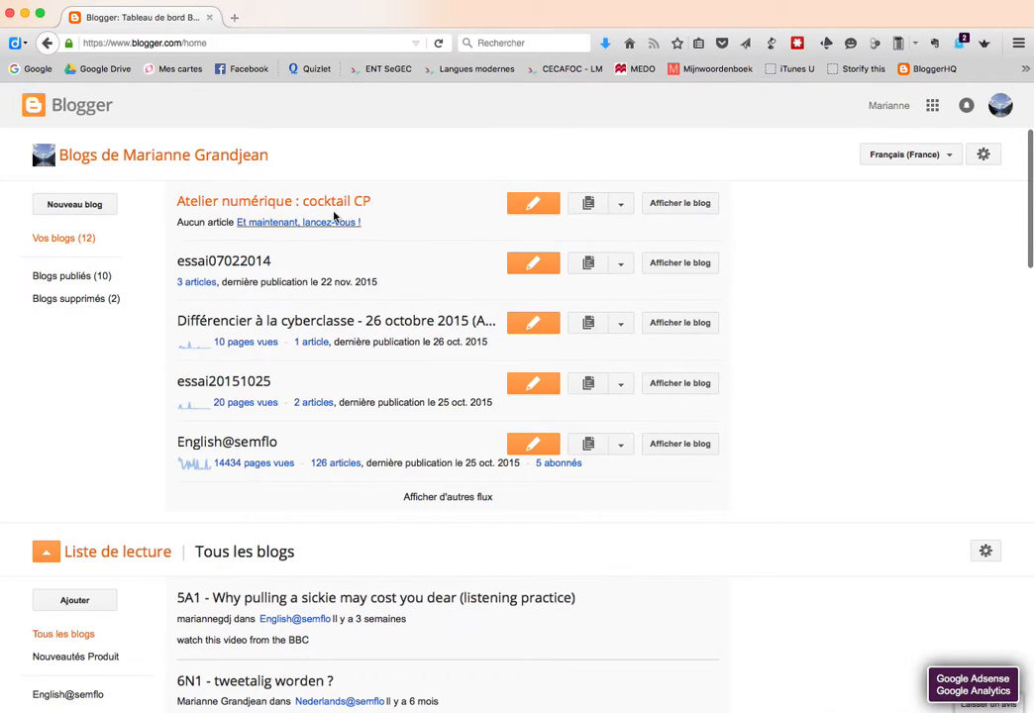
left_click(268, 204)
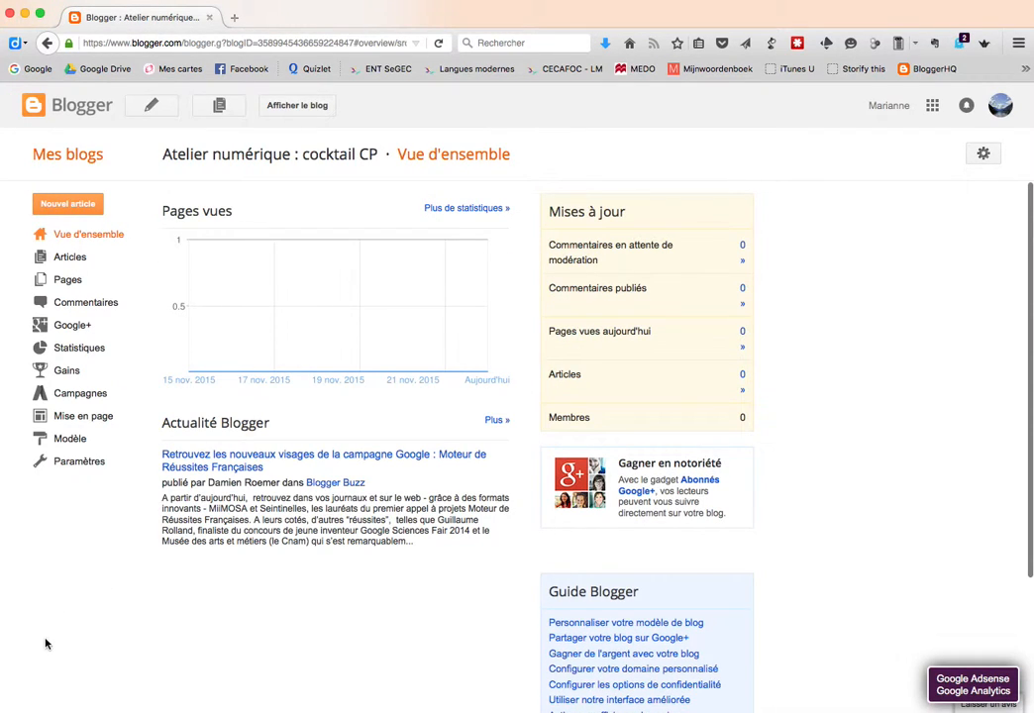
Start a new post titled 'premier billet sur ce blog'
left_click(61, 208)
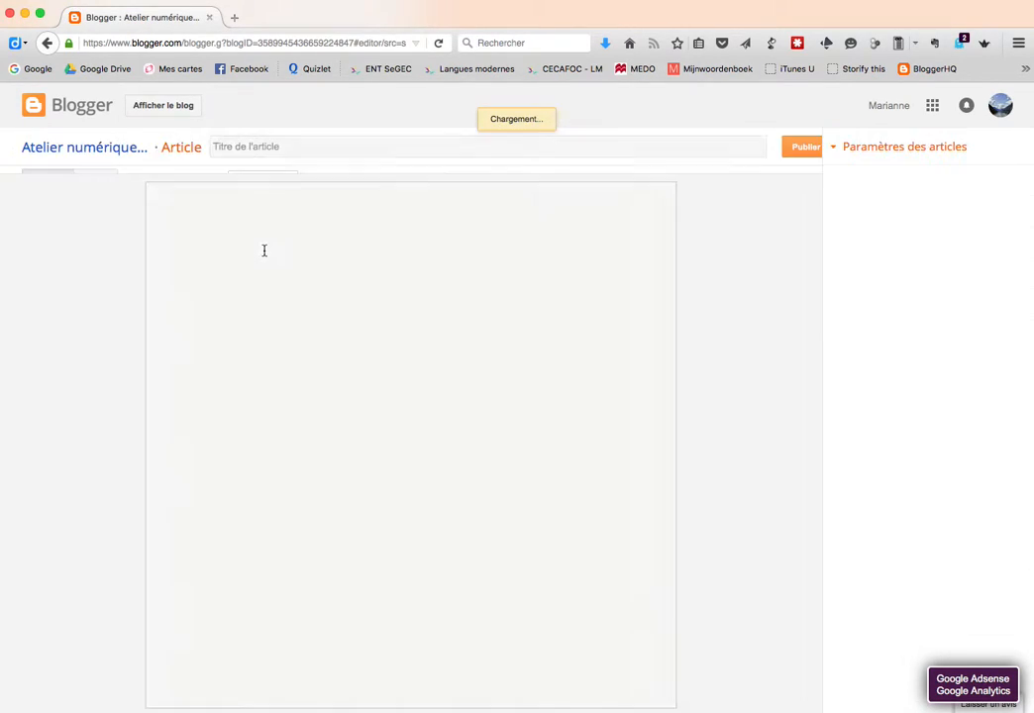
left_click(243, 146)
type("r")
type("premier")
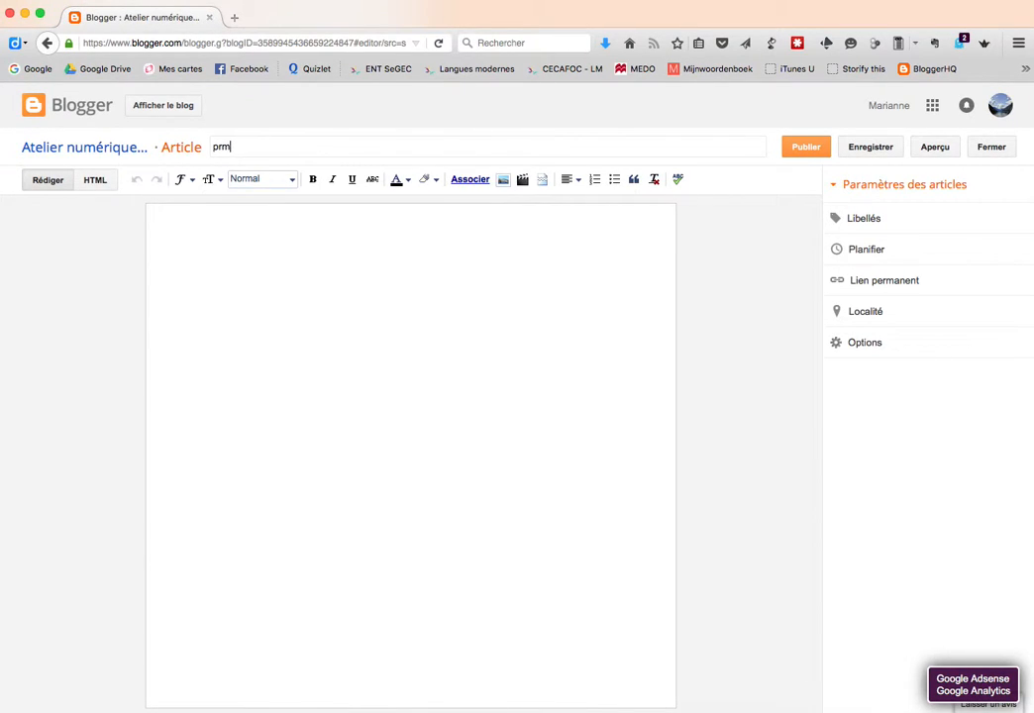
type(" billet sur ce blo")
Write 'Bienvenue à tous !' and 'Une image pour commencer' in the body, then bring up image insertion
left_click(265, 248)
type("Ava")
key("BackSpace")
key("BackSpace")
key("BackSpace")
type("Bienvenue à tous !")
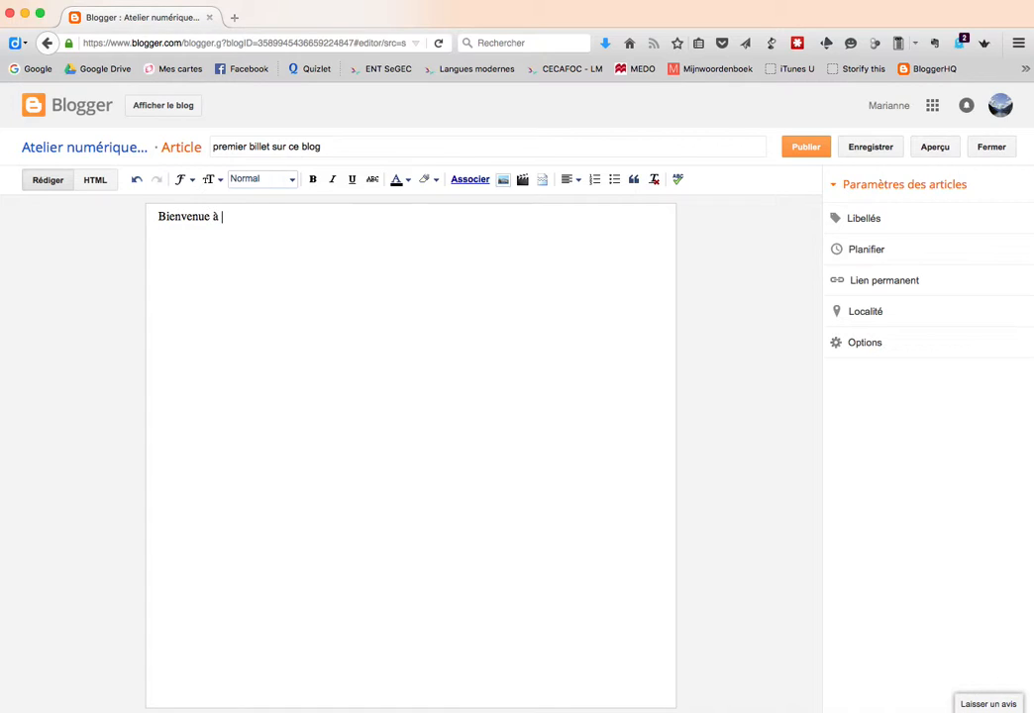
key("Return")
type("Une image pour ")
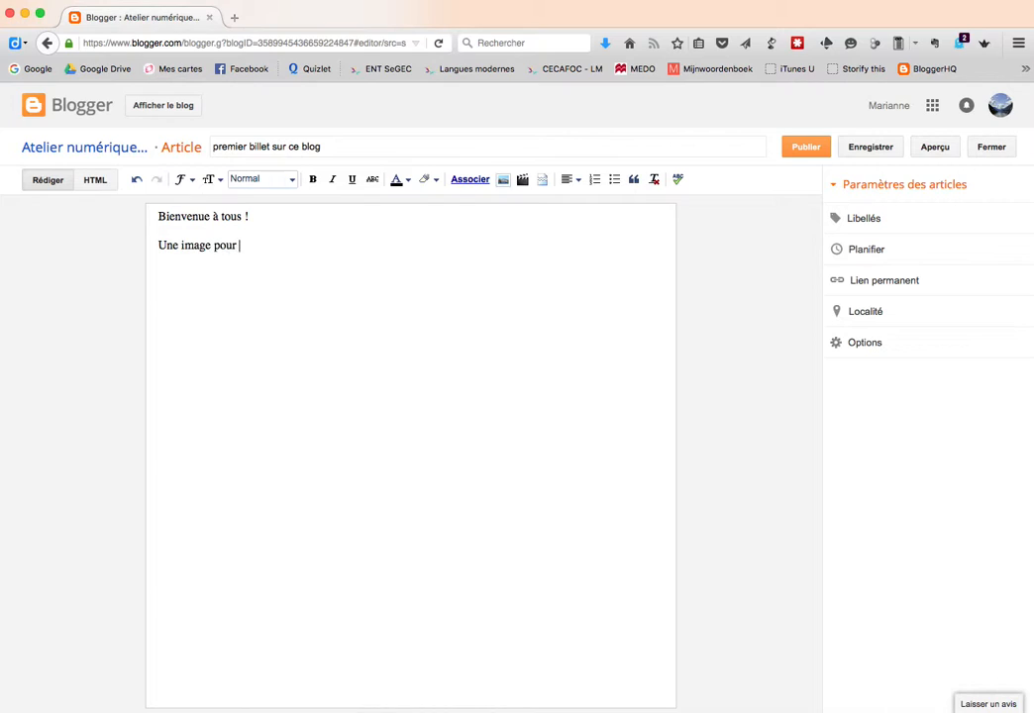
type("commencer :")
left_click(500, 187)
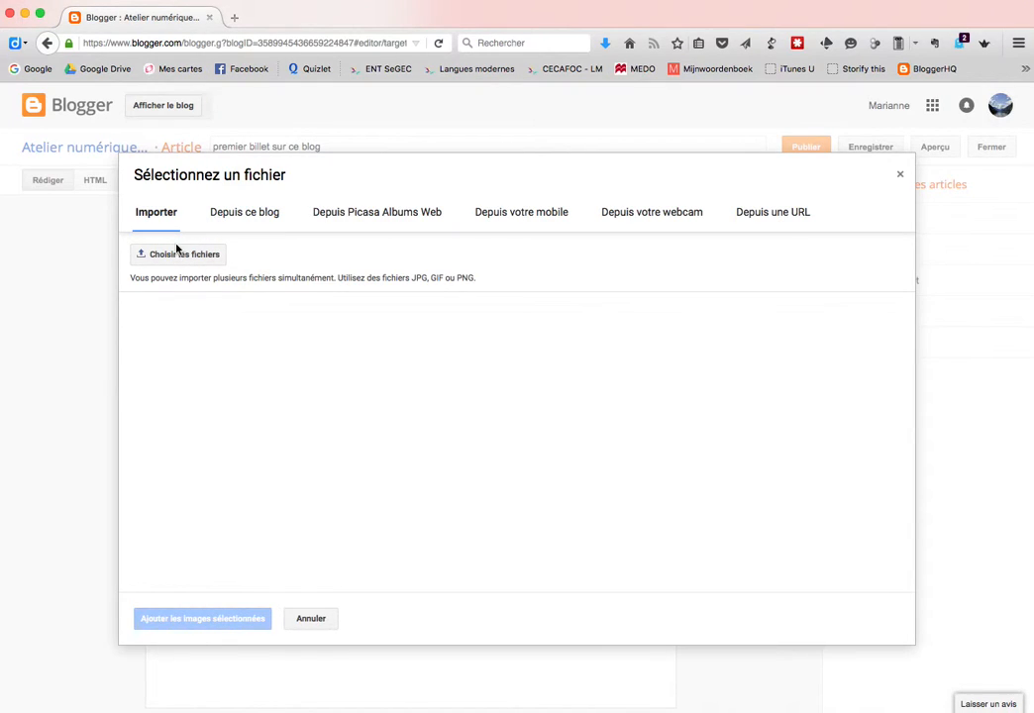
Upload prof.png from the computer and insert it into the post
left_click(171, 256)
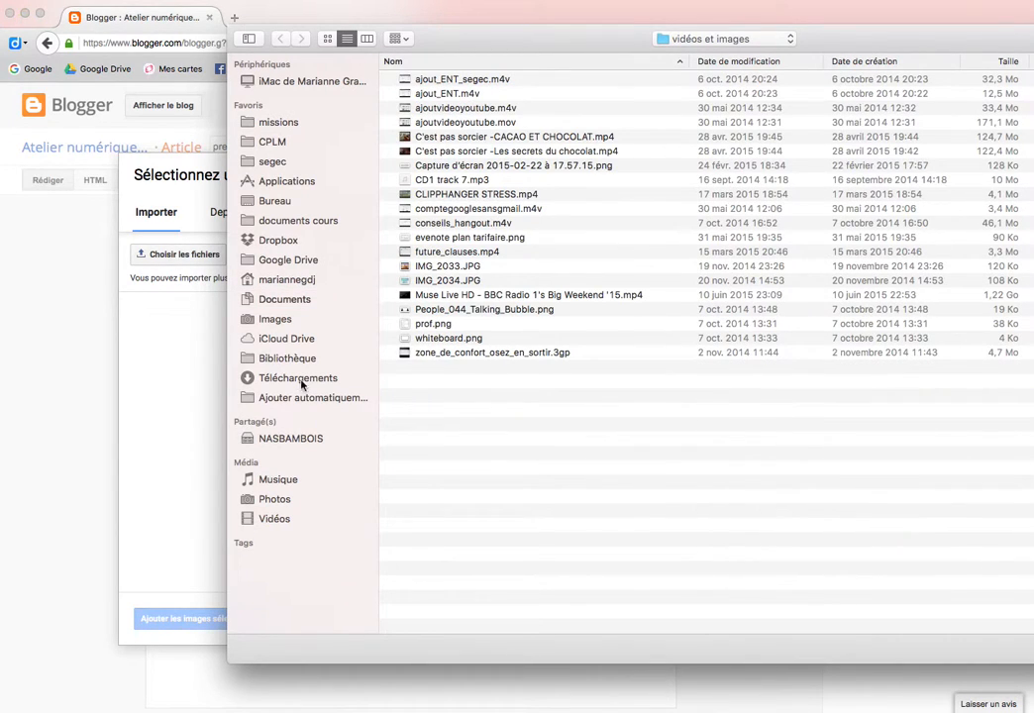
left_click(430, 325)
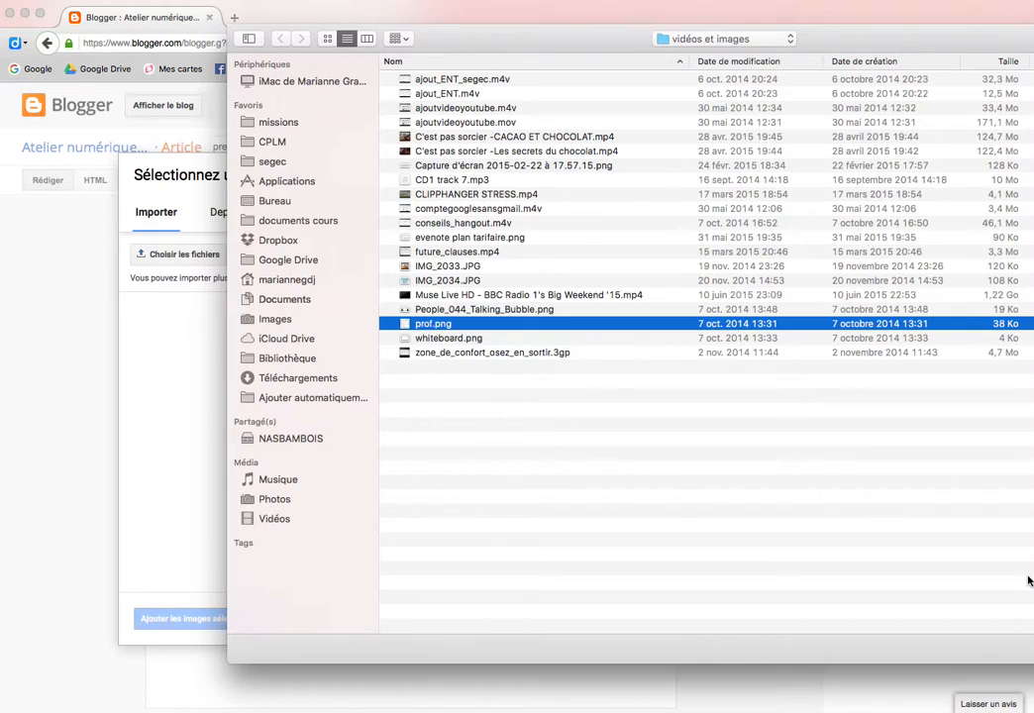
double_click(432, 325)
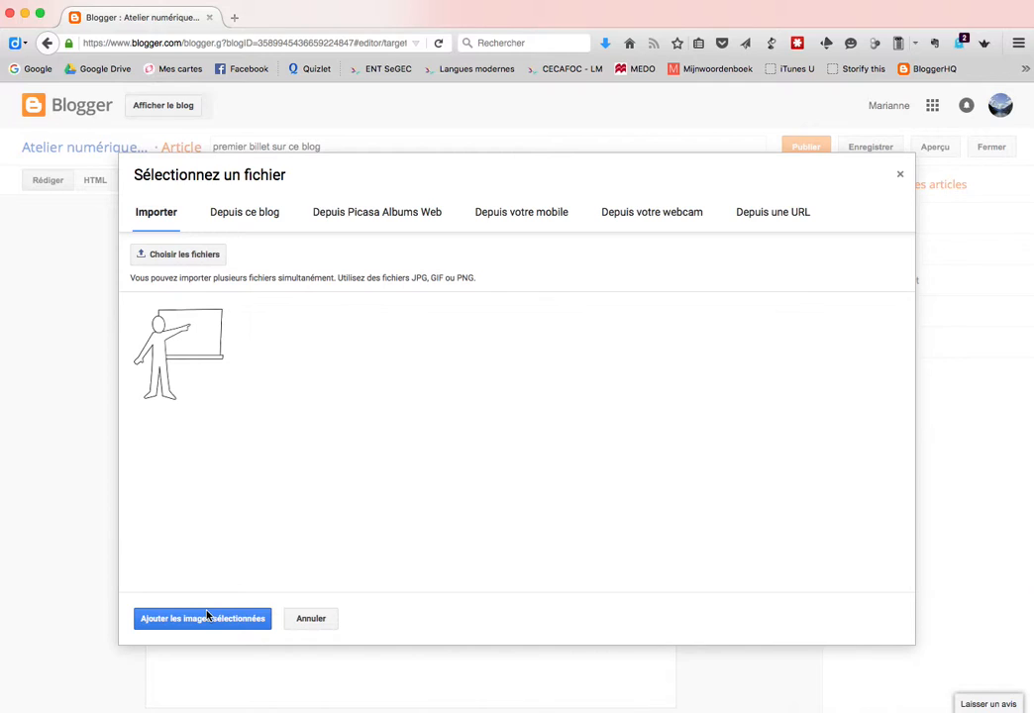
left_click(154, 622)
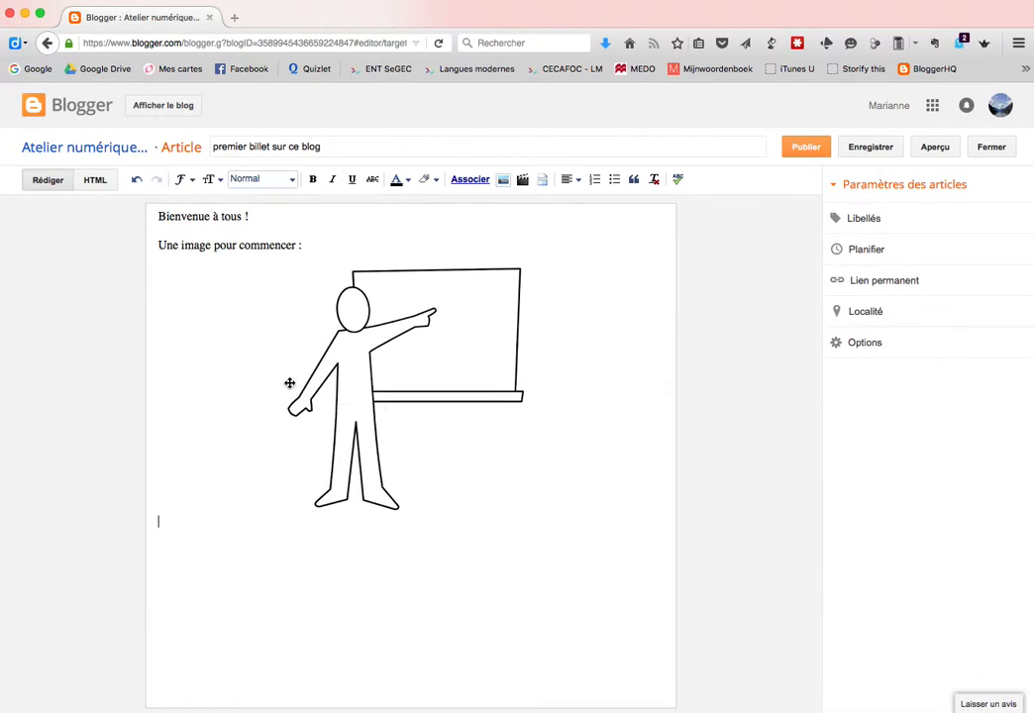
Align the prof.png drawing left and set it to Petit size
left_click(289, 382)
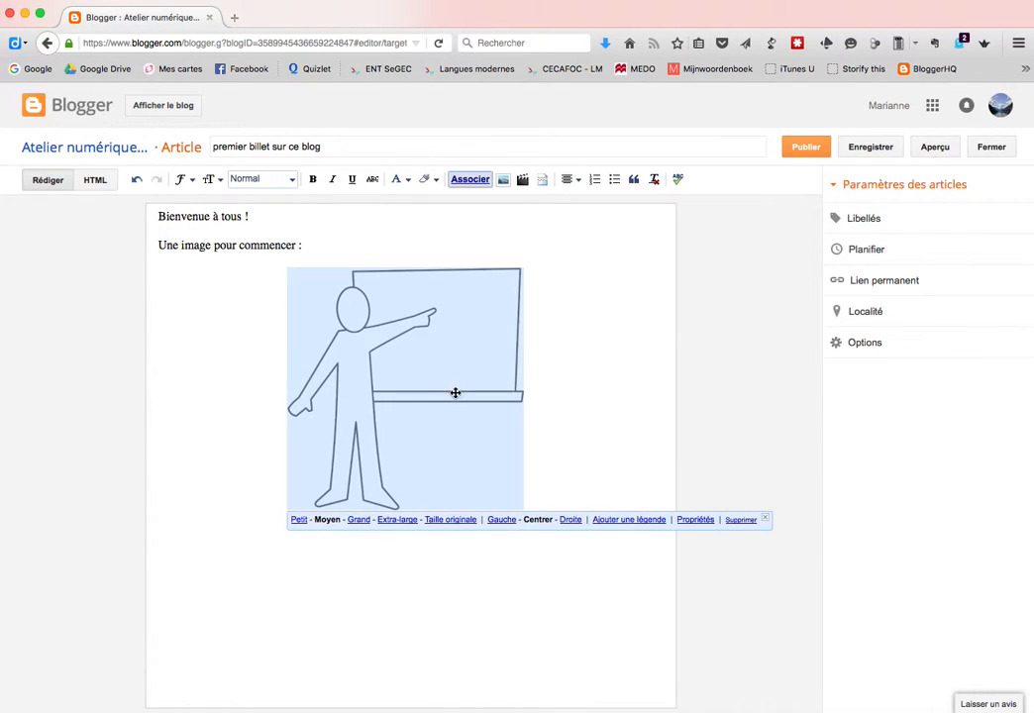
left_click(297, 519)
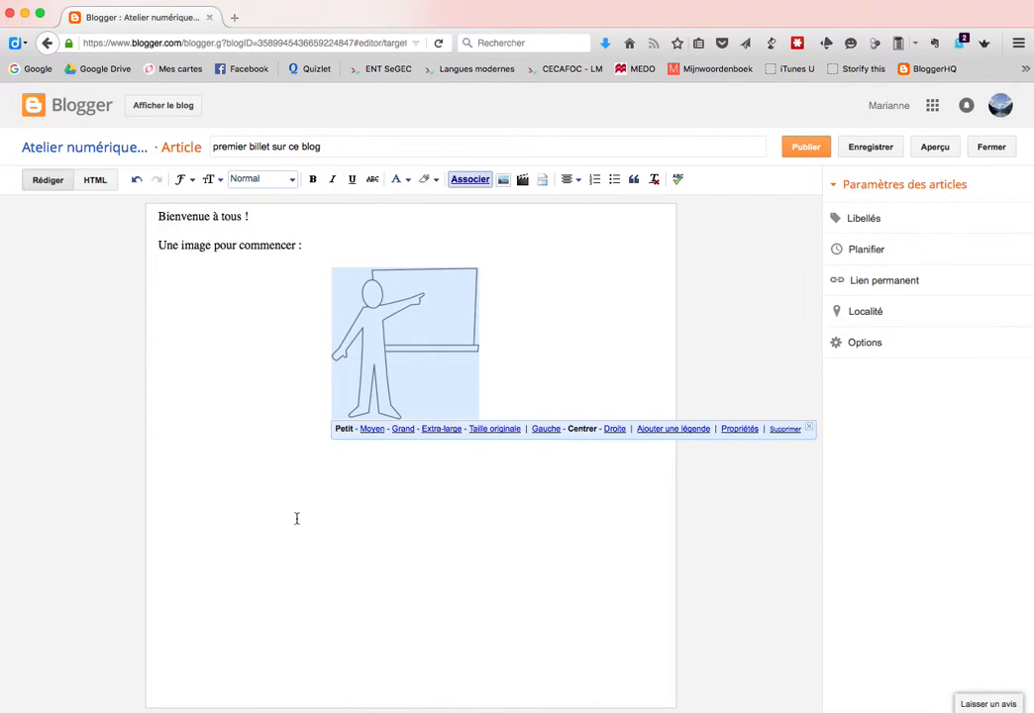
left_click(402, 428)
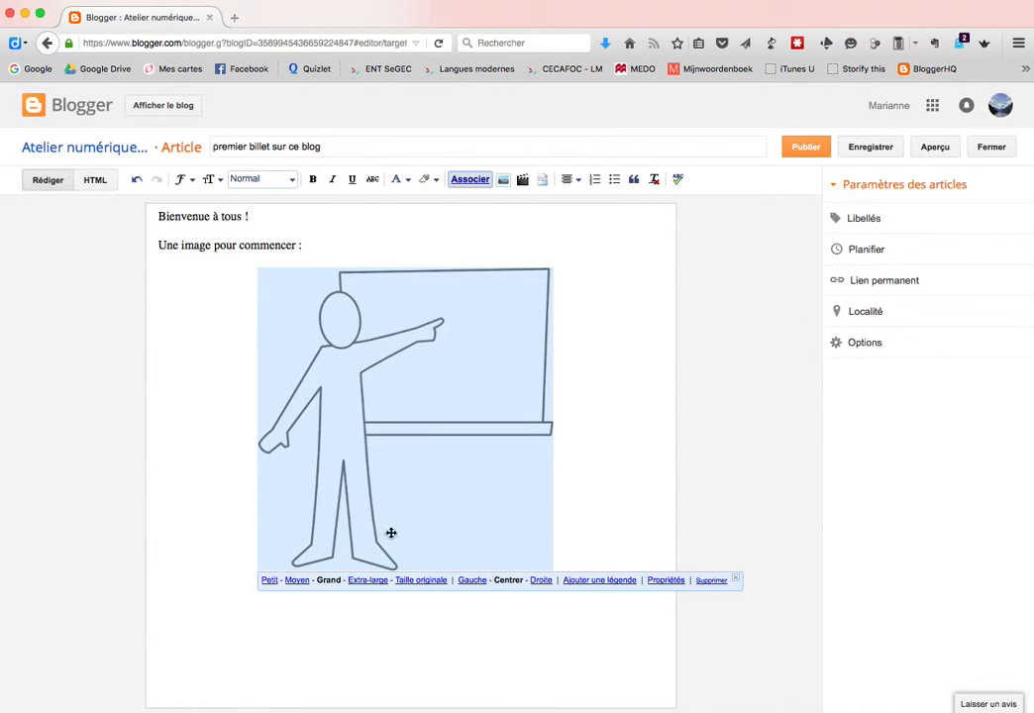
left_click(479, 581)
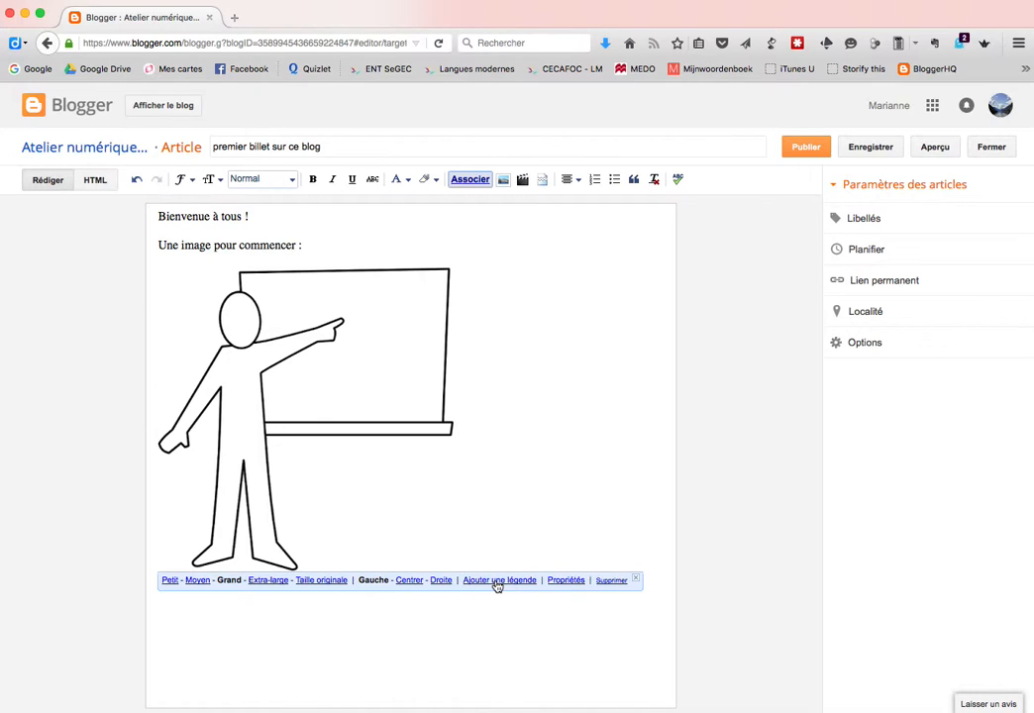
left_click(557, 583)
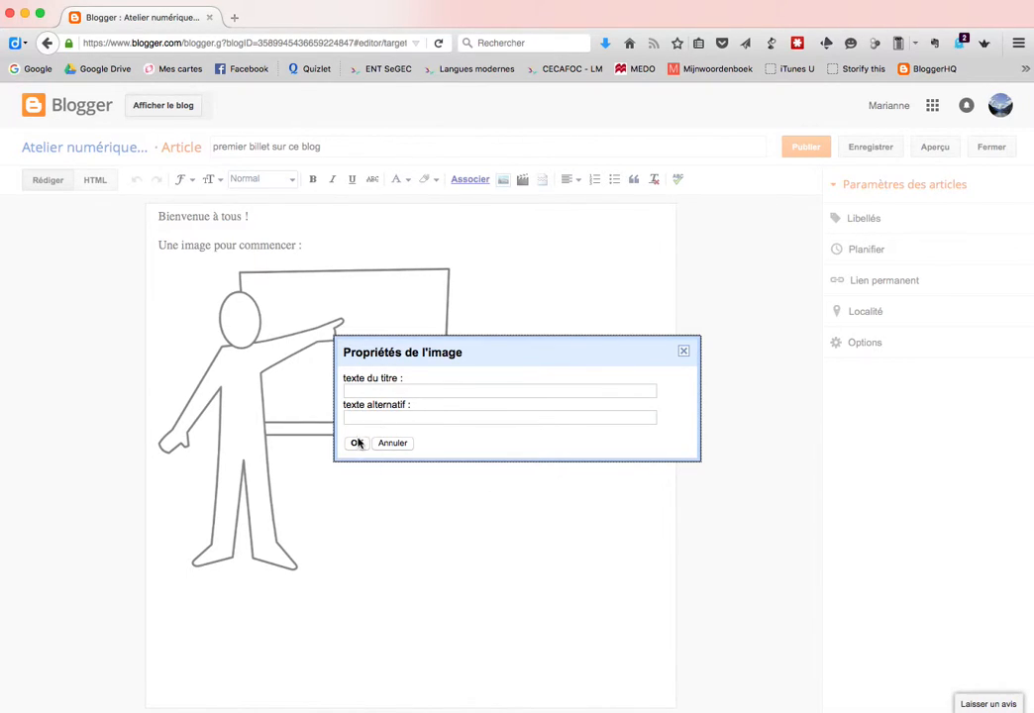
left_click(396, 444)
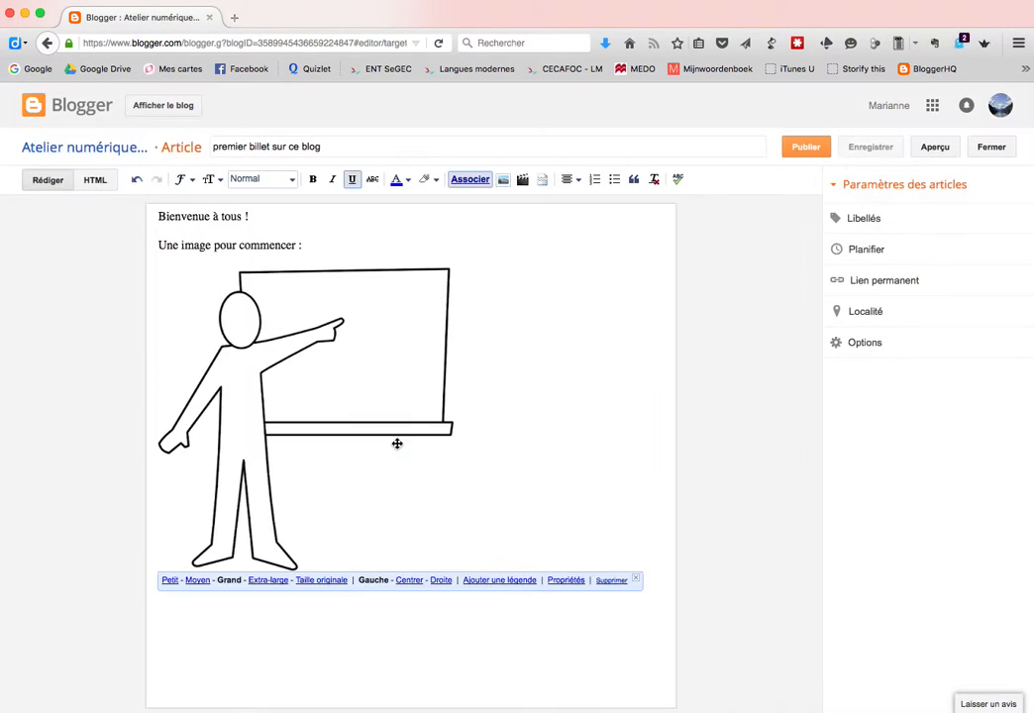
left_click(612, 622)
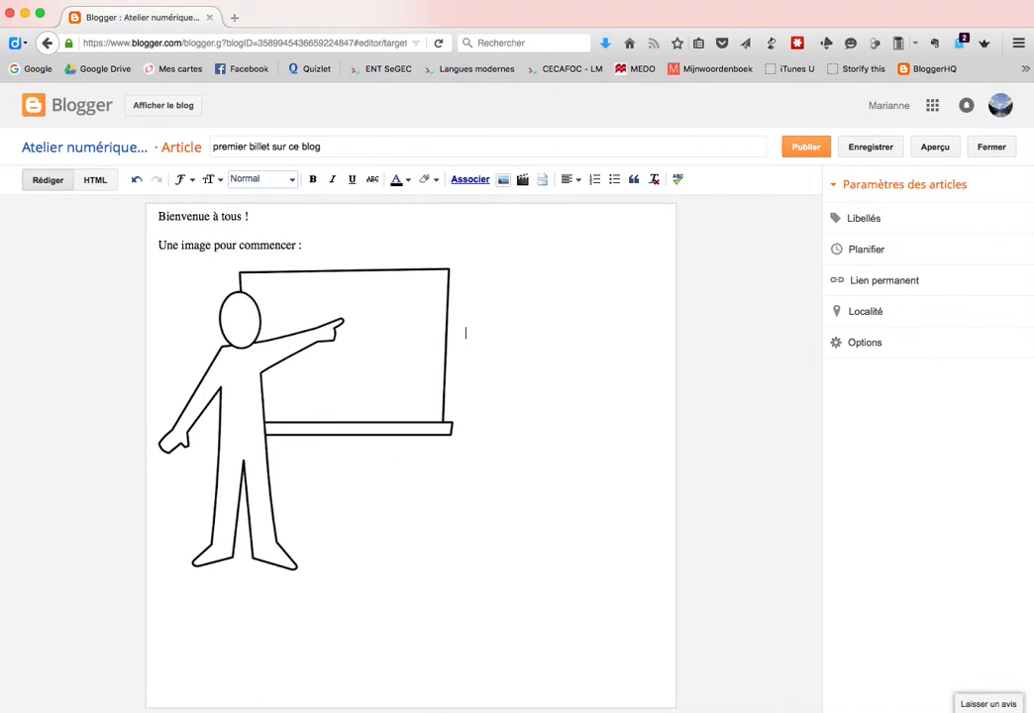
left_click(401, 409)
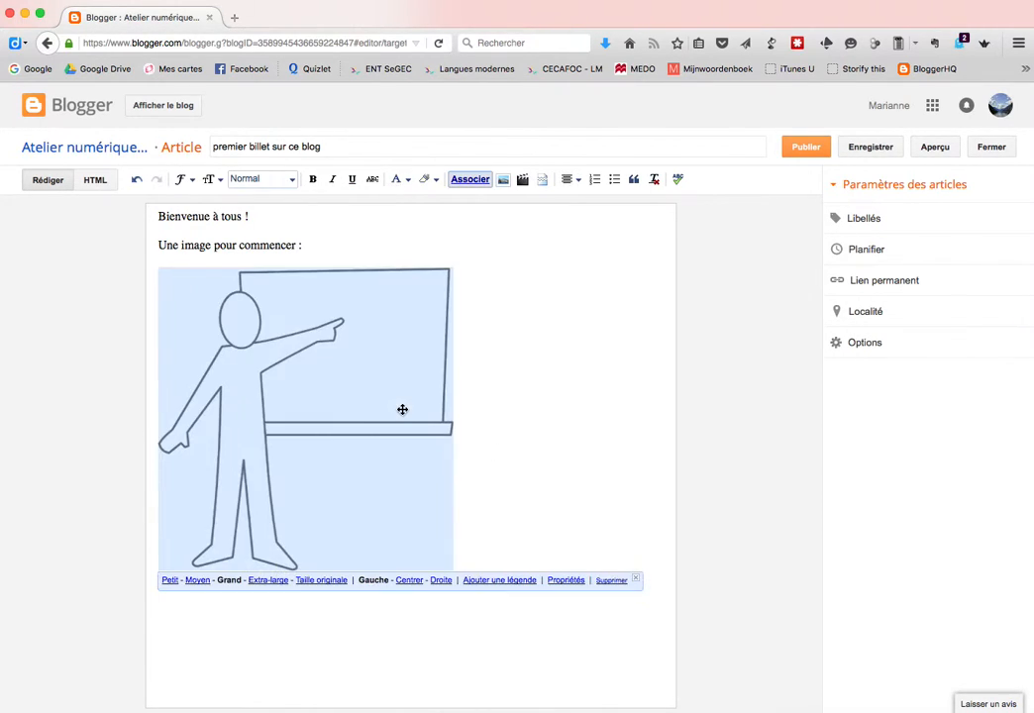
left_click(165, 579)
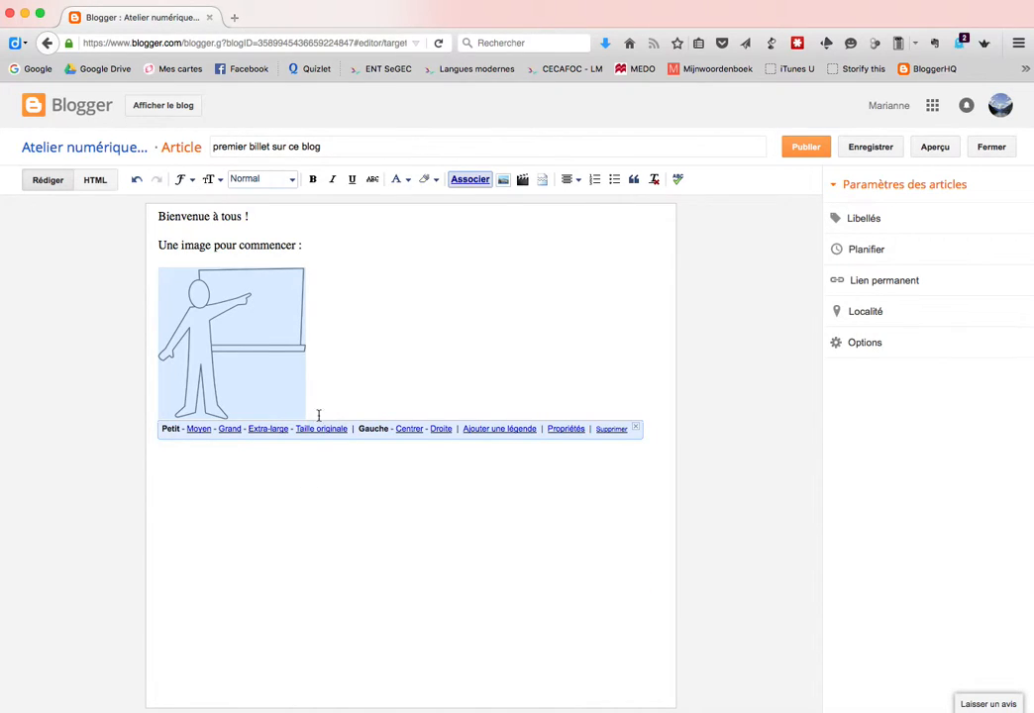
left_click(177, 495)
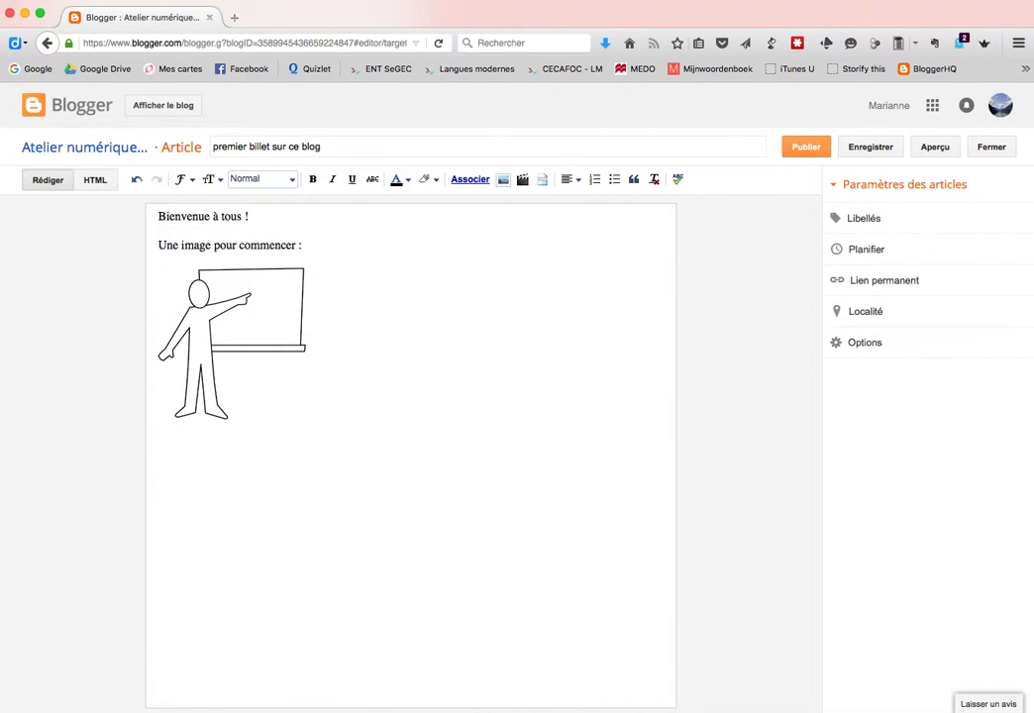
Add 'Une vidéo également' and embed the YouTube video 'ajout de vidéo sur youtube' from Mes vidéos
type("Une vidéo également")
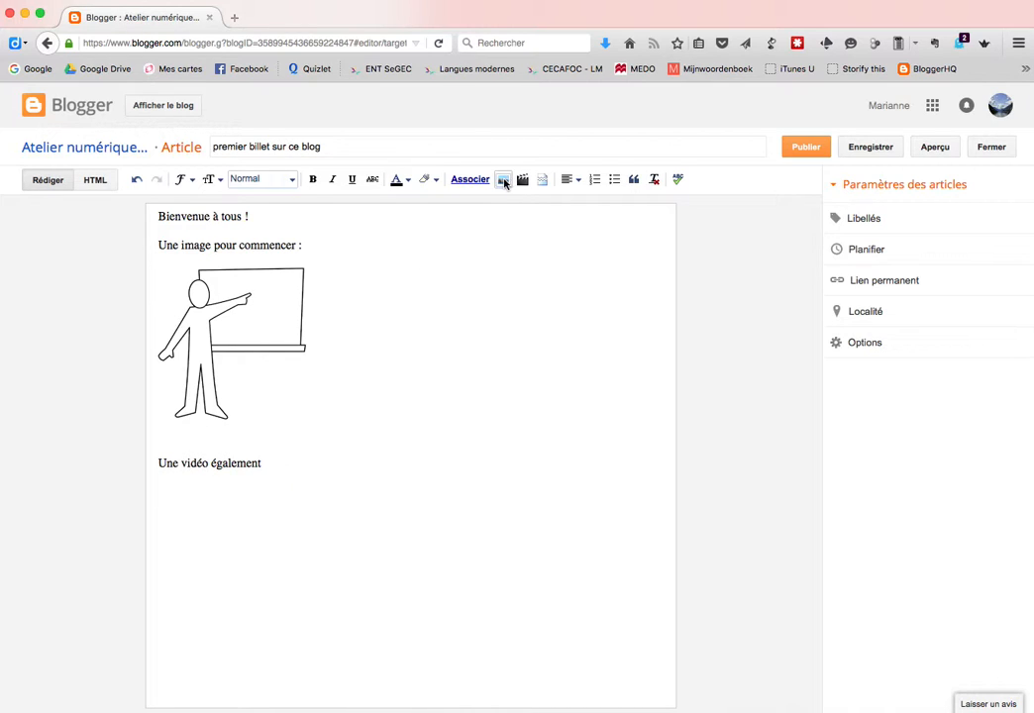
left_click(523, 180)
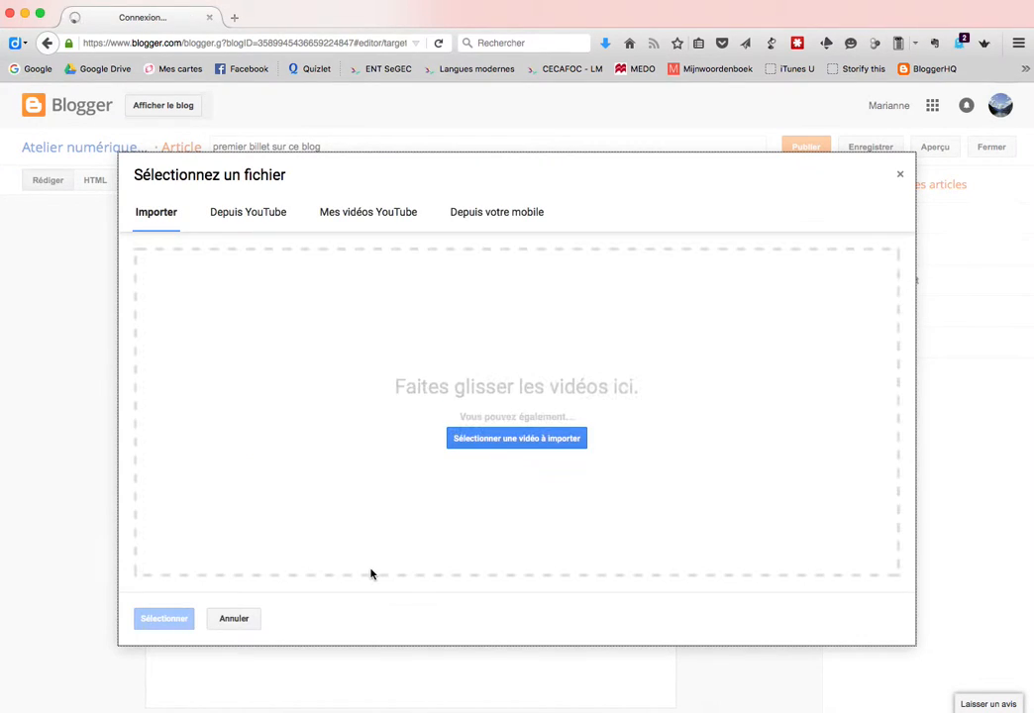
left_click(263, 216)
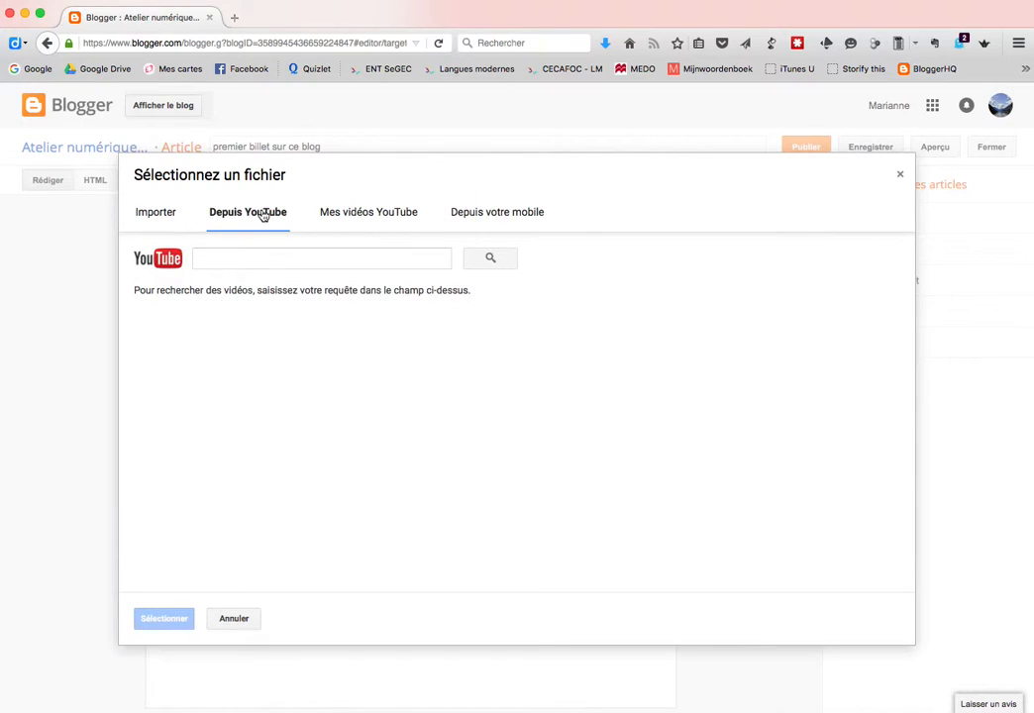
left_click(350, 218)
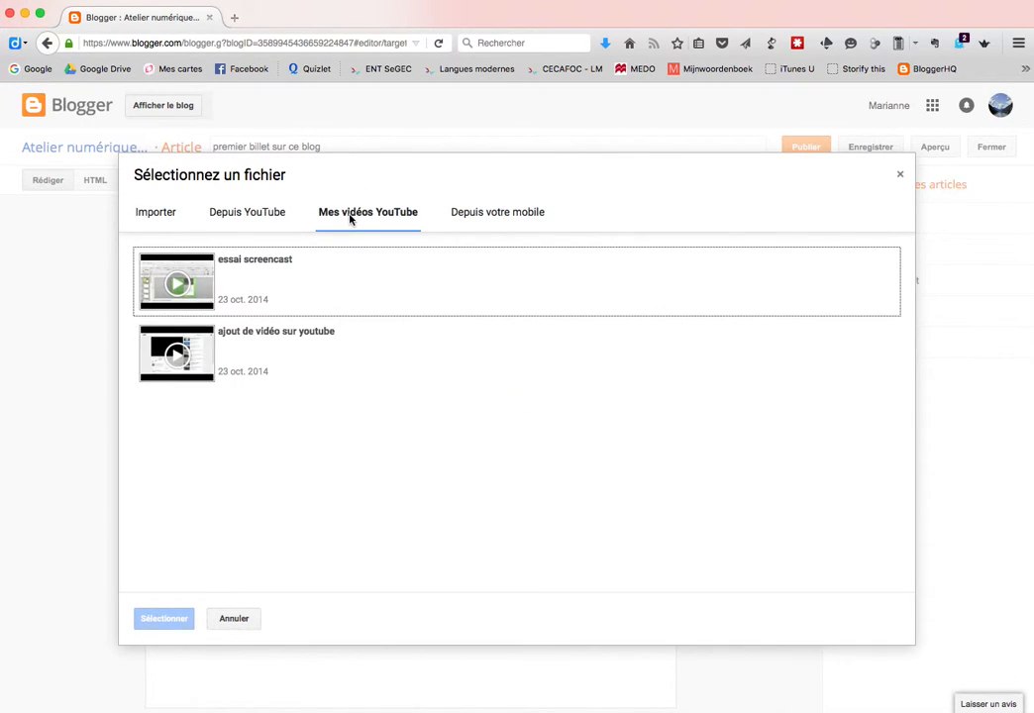
left_click(298, 364)
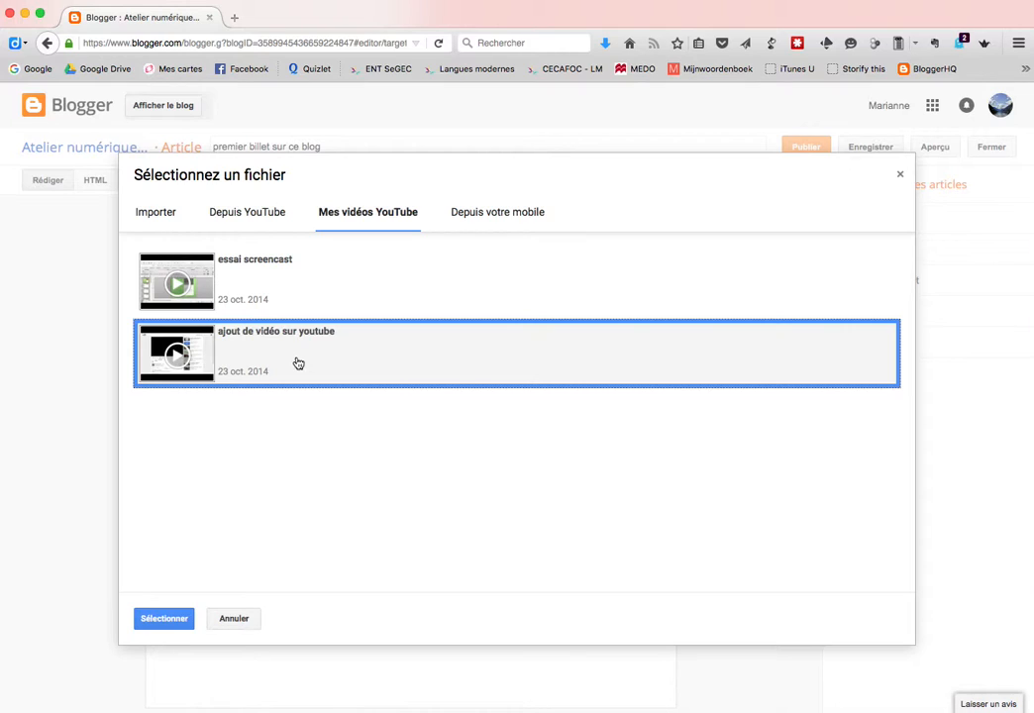
left_click(178, 621)
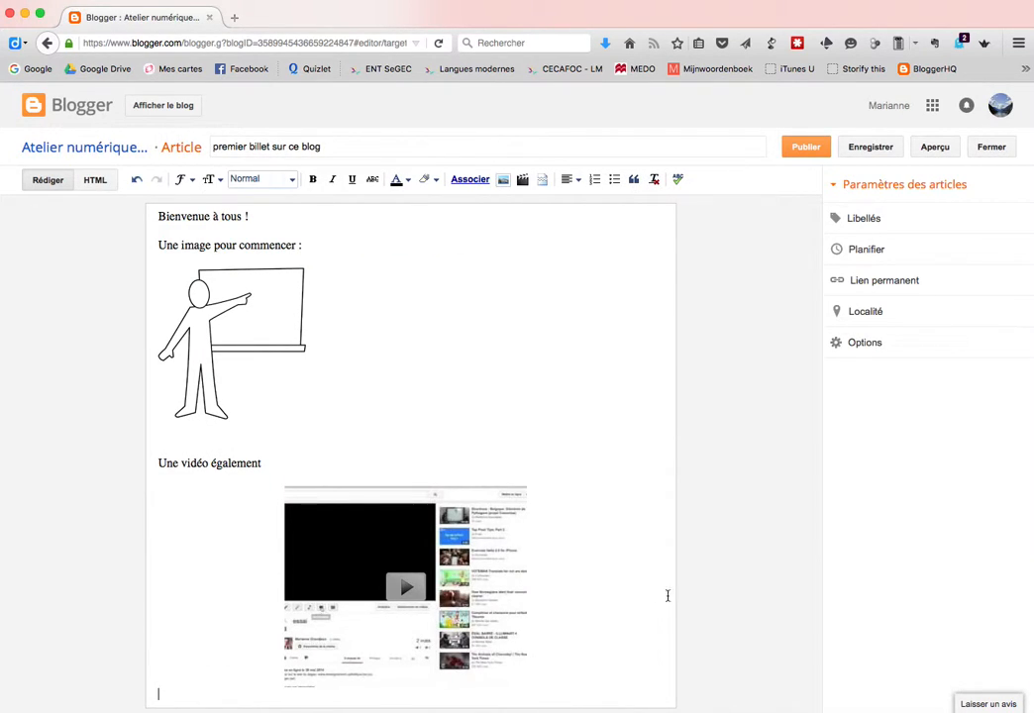
Left-align the embedded video and add an empty line below it
left_click(434, 579)
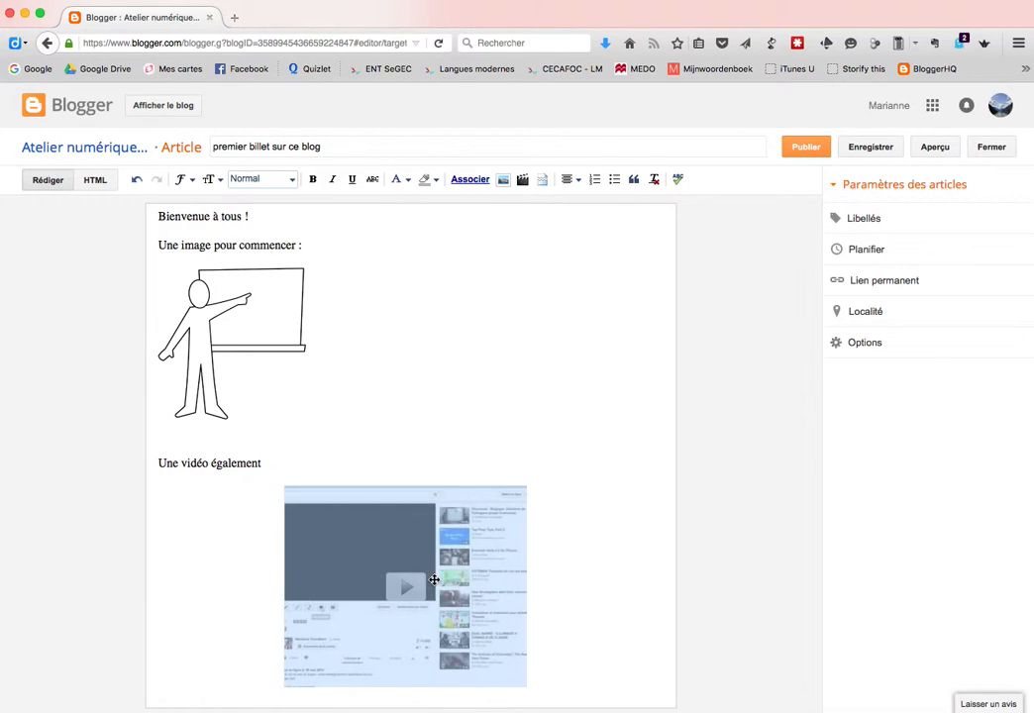
left_click(584, 626)
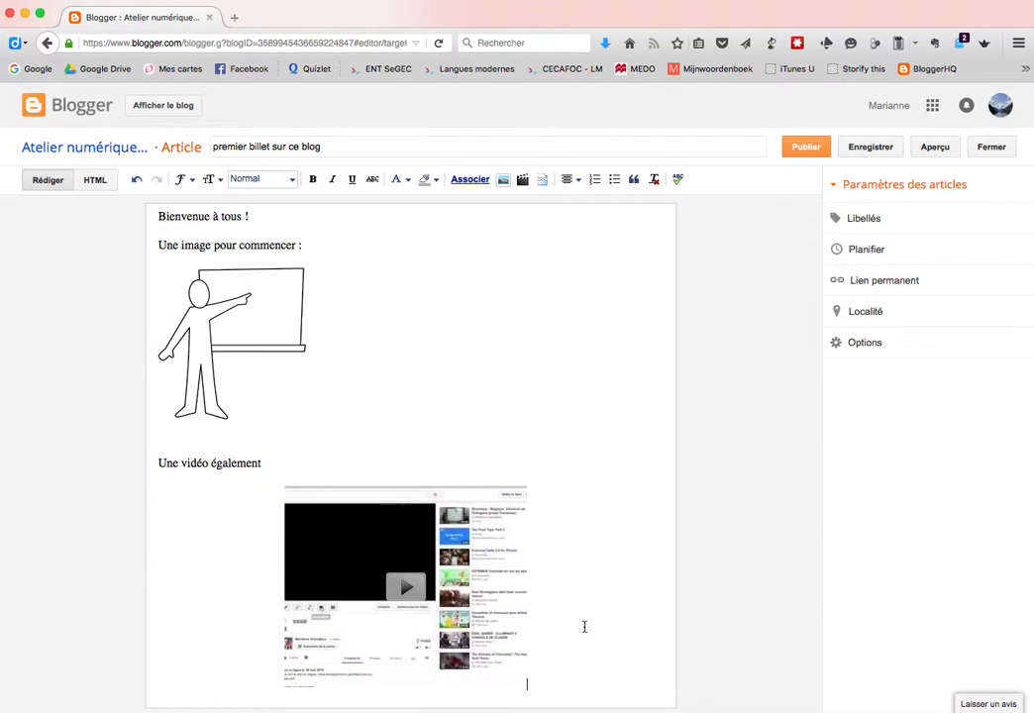
left_click(424, 616)
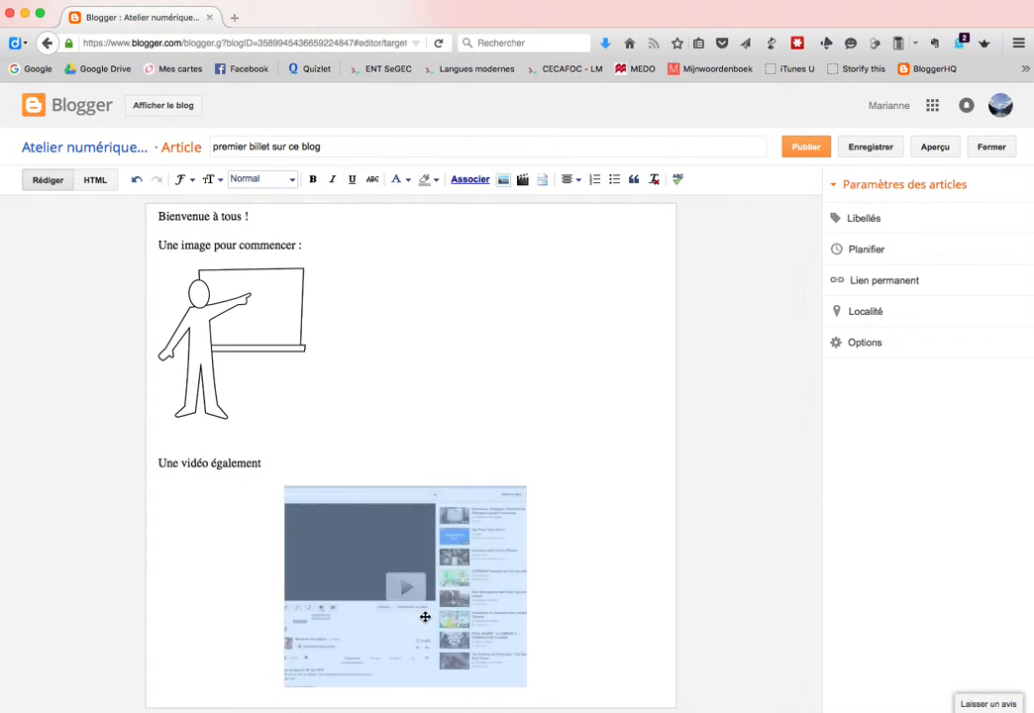
left_click(574, 181)
left_click(581, 201)
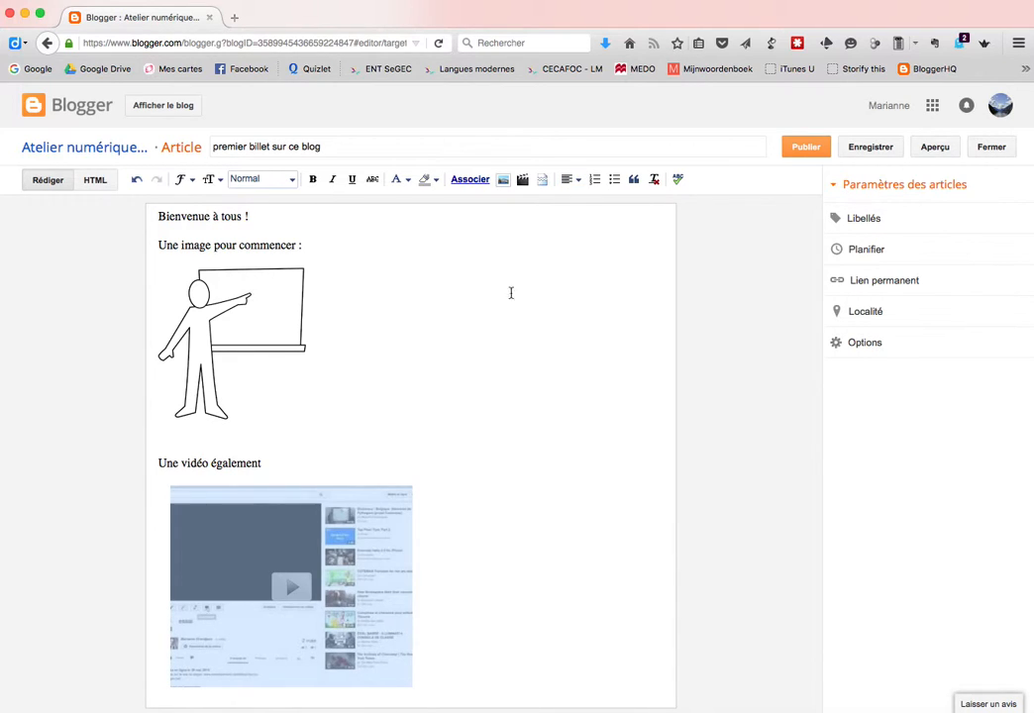
left_click(479, 676)
key("Return")
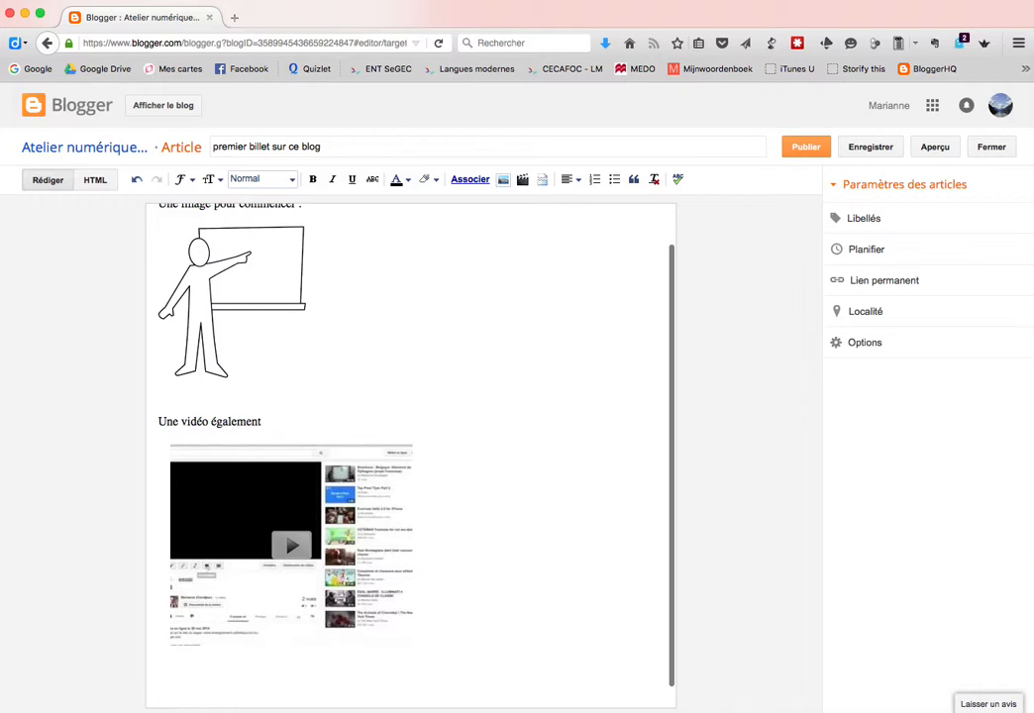
type("Et pour finir, insertion d'un lien")
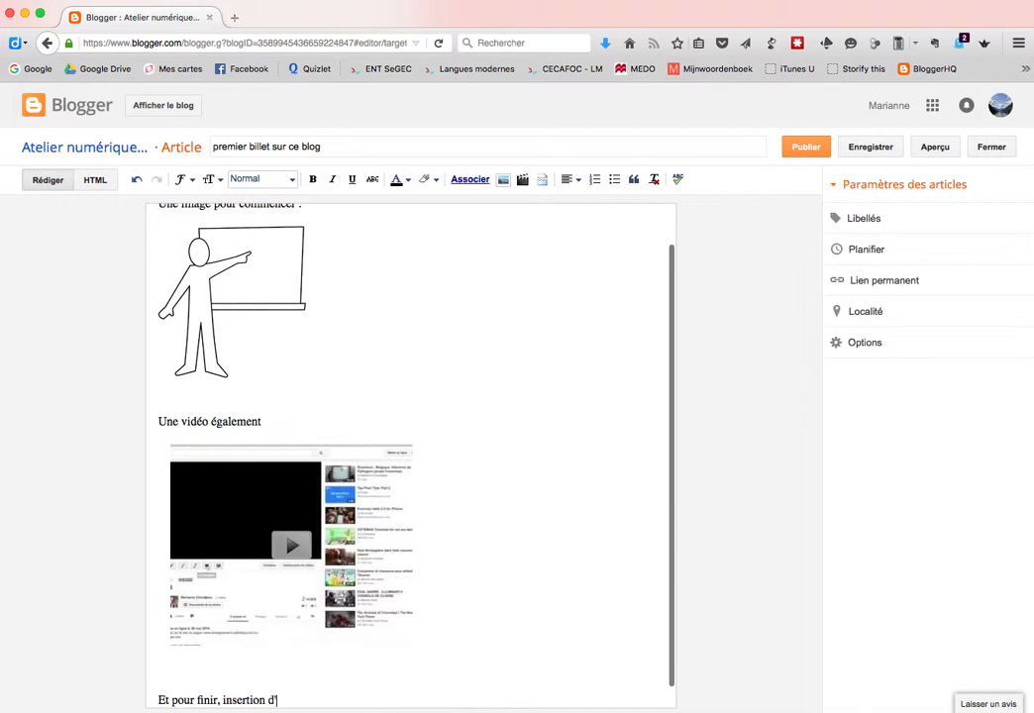
key("Return")
key("Return")
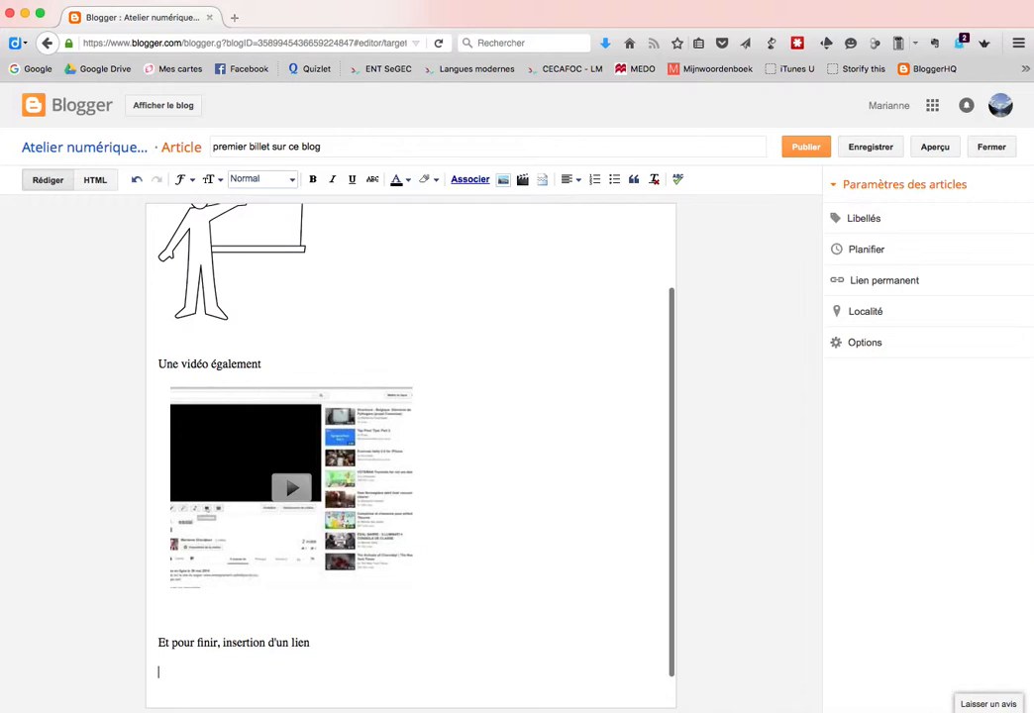
type("www.weebly.com")
key("Return")
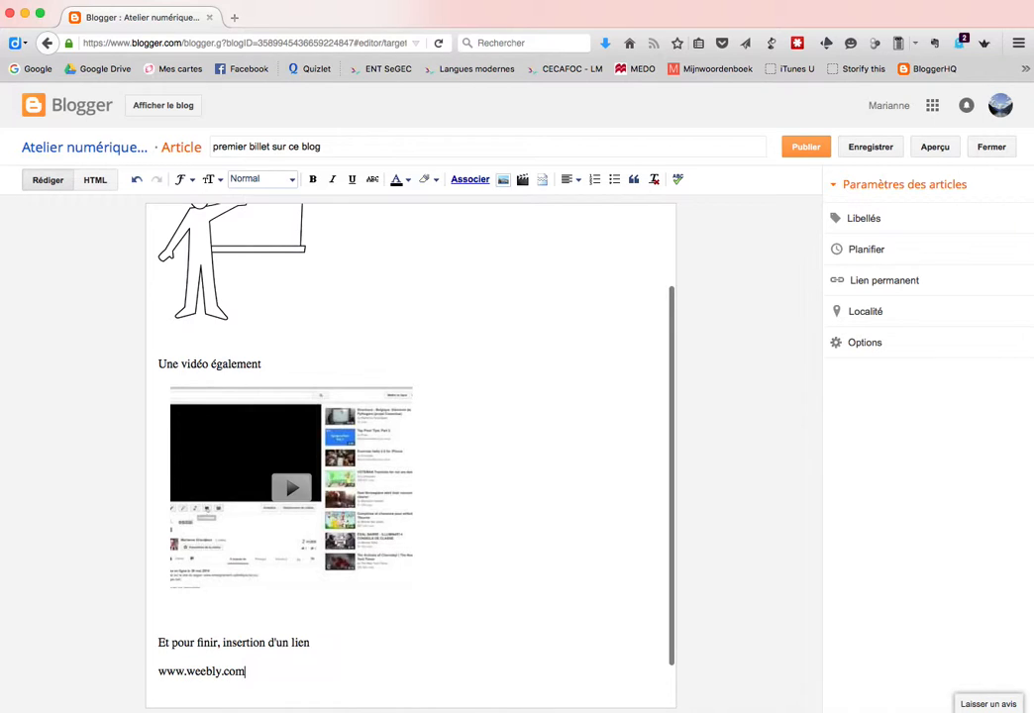
scroll(485, 675, "down", 1)
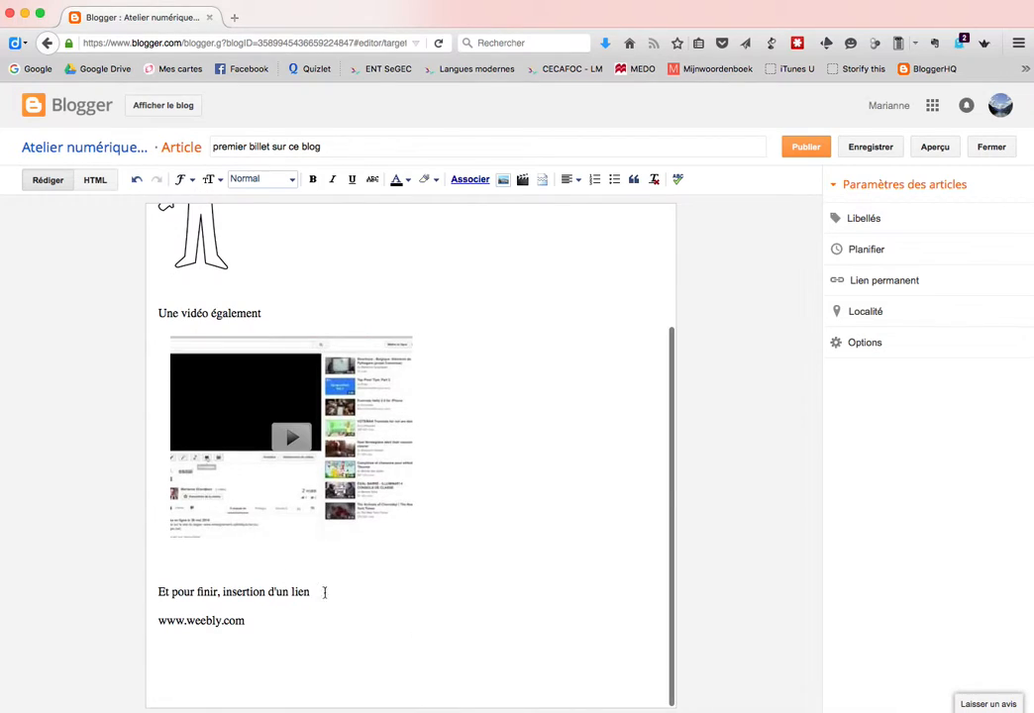
double_click(203, 620)
left_click(247, 620)
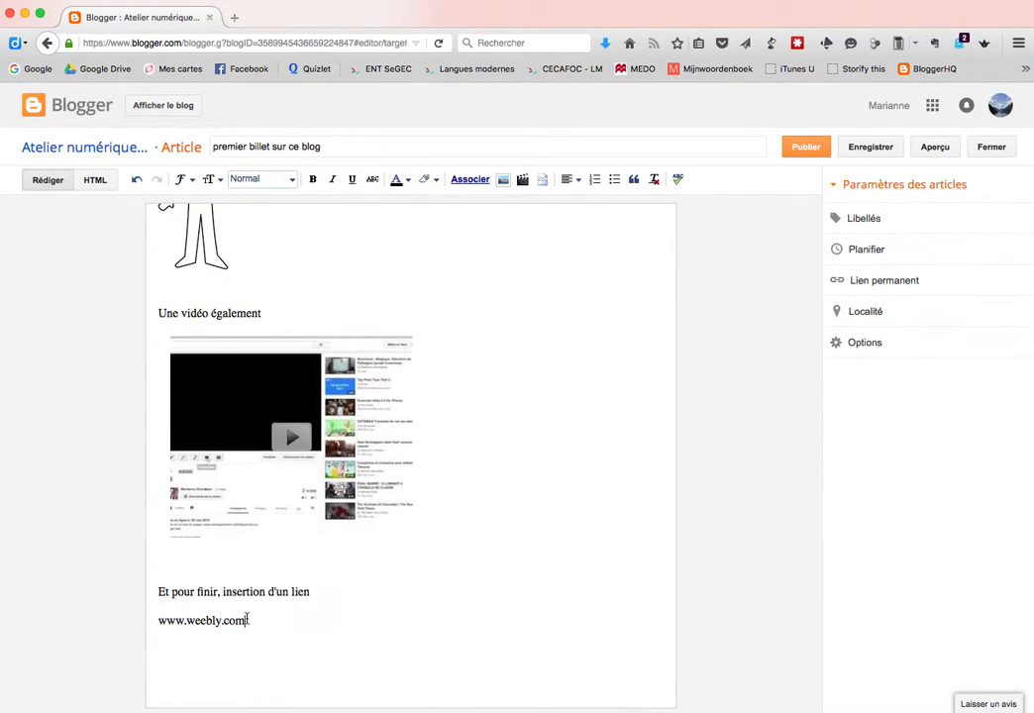
double_click(171, 620)
triple_click(169, 620)
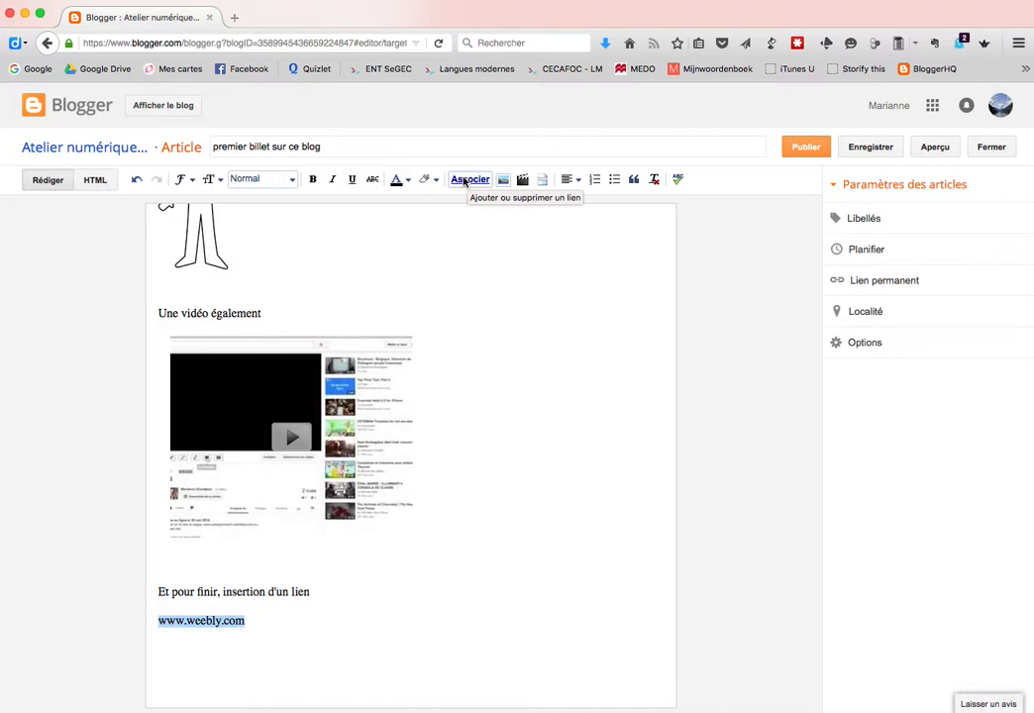
left_click(467, 181)
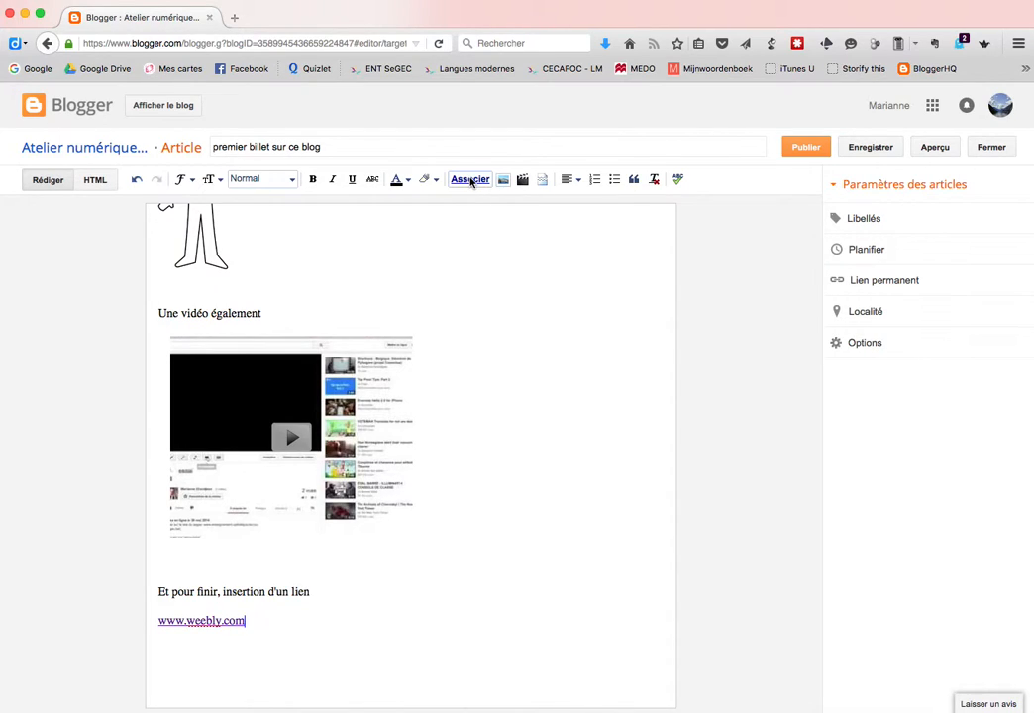
key("Return")
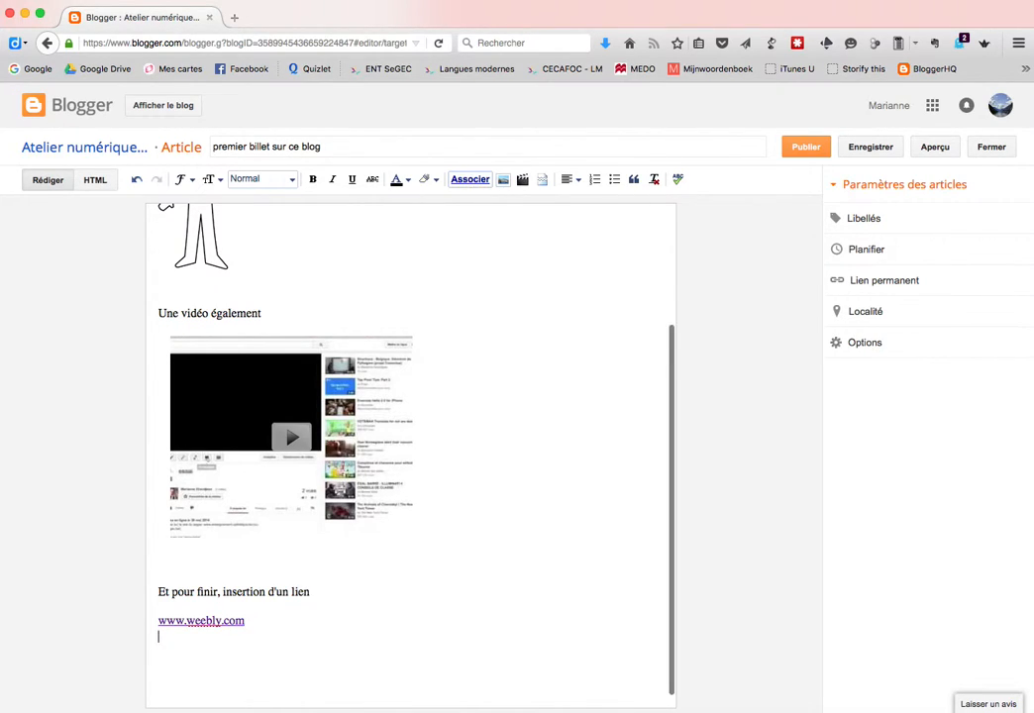
left_click(193, 623)
left_click(179, 660)
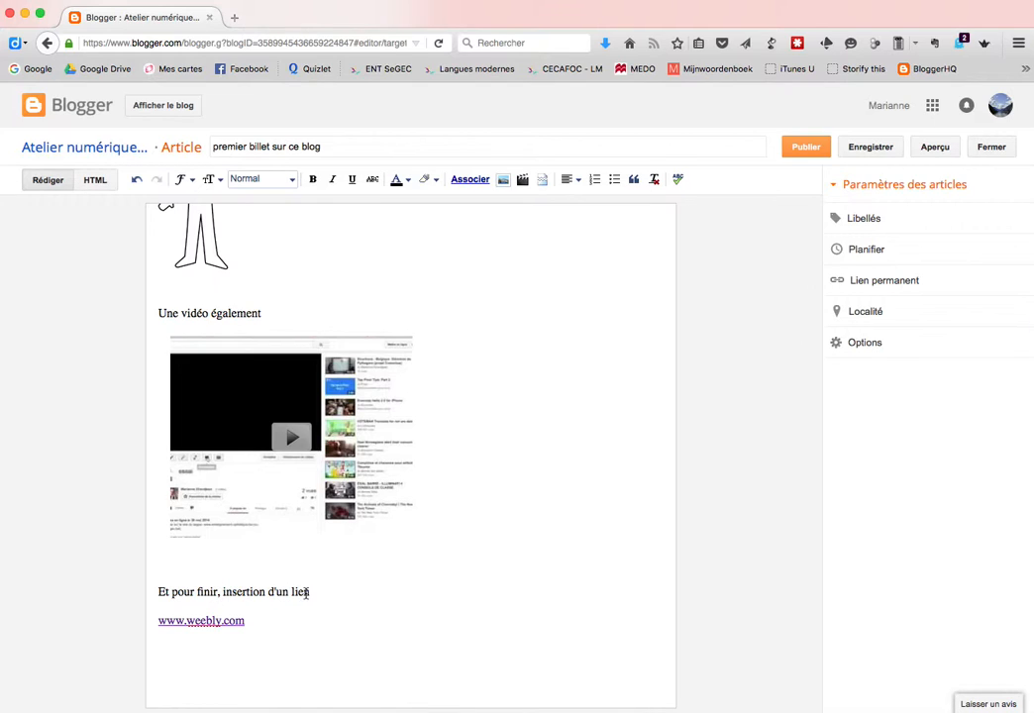
double_click(300, 592)
left_click(470, 182)
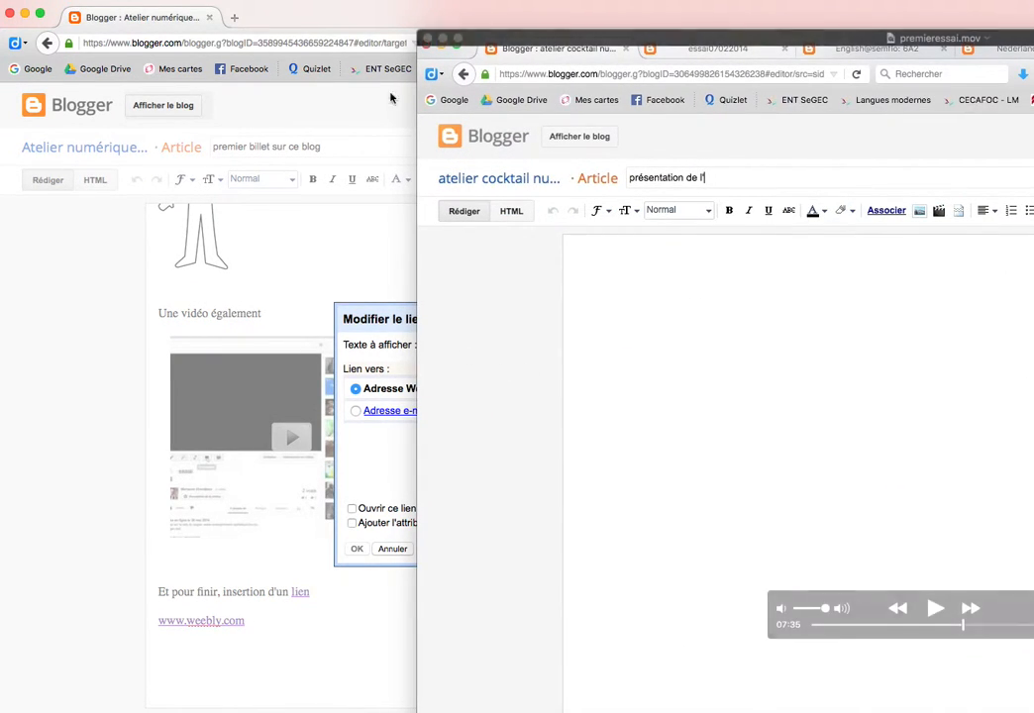
left_click(327, 232)
left_click(477, 389)
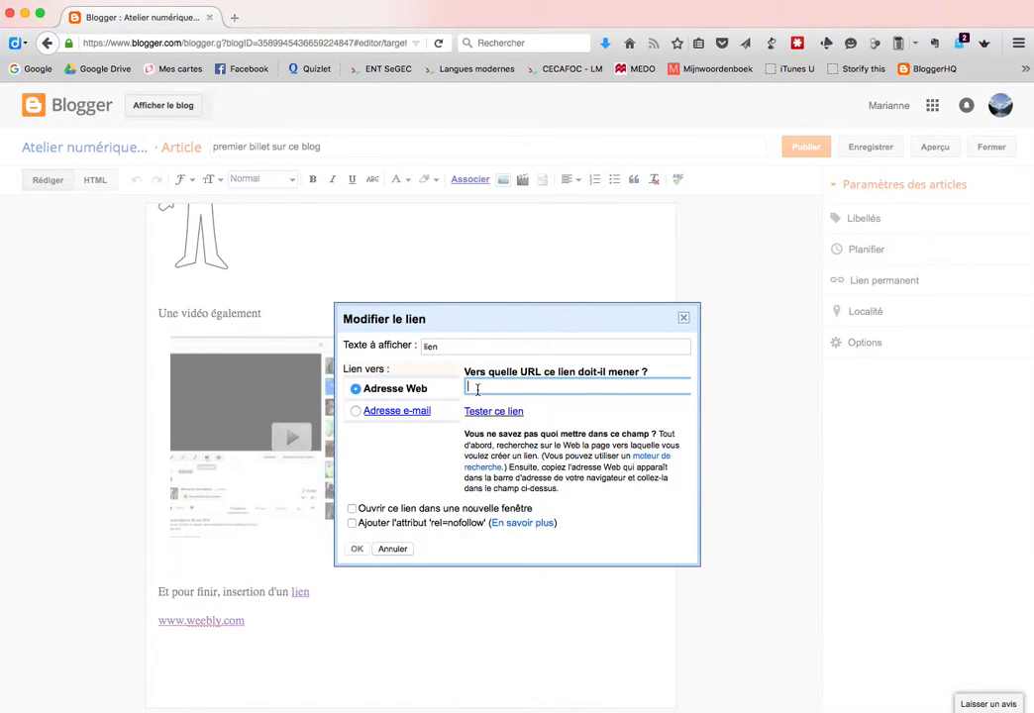
type("http://cocktail12.weebly.com")
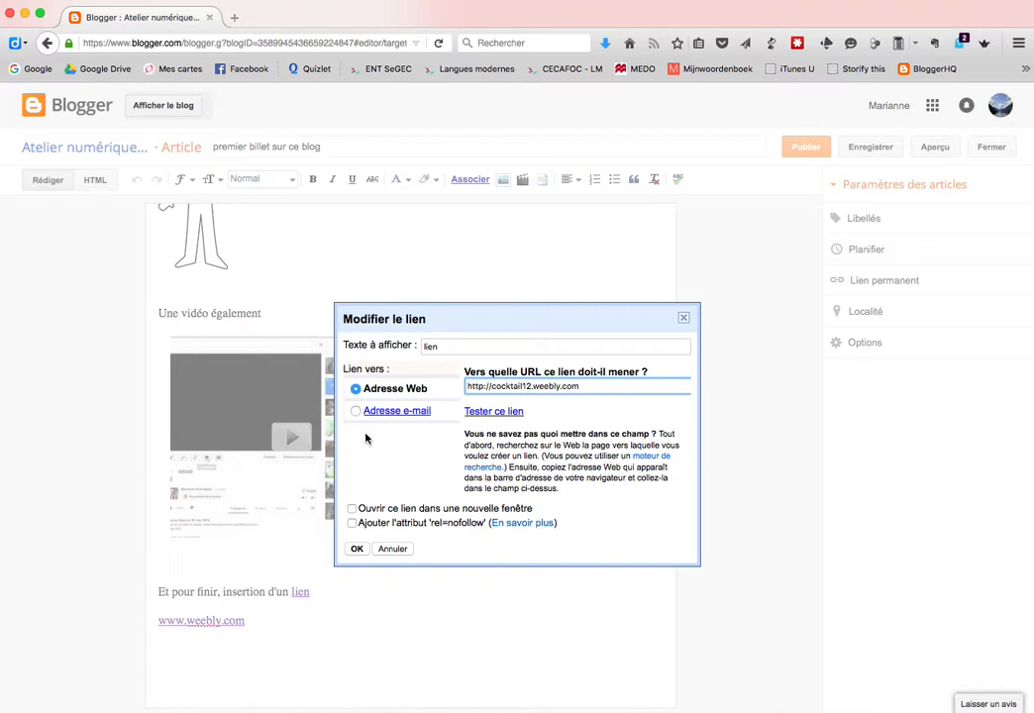
left_click(483, 416)
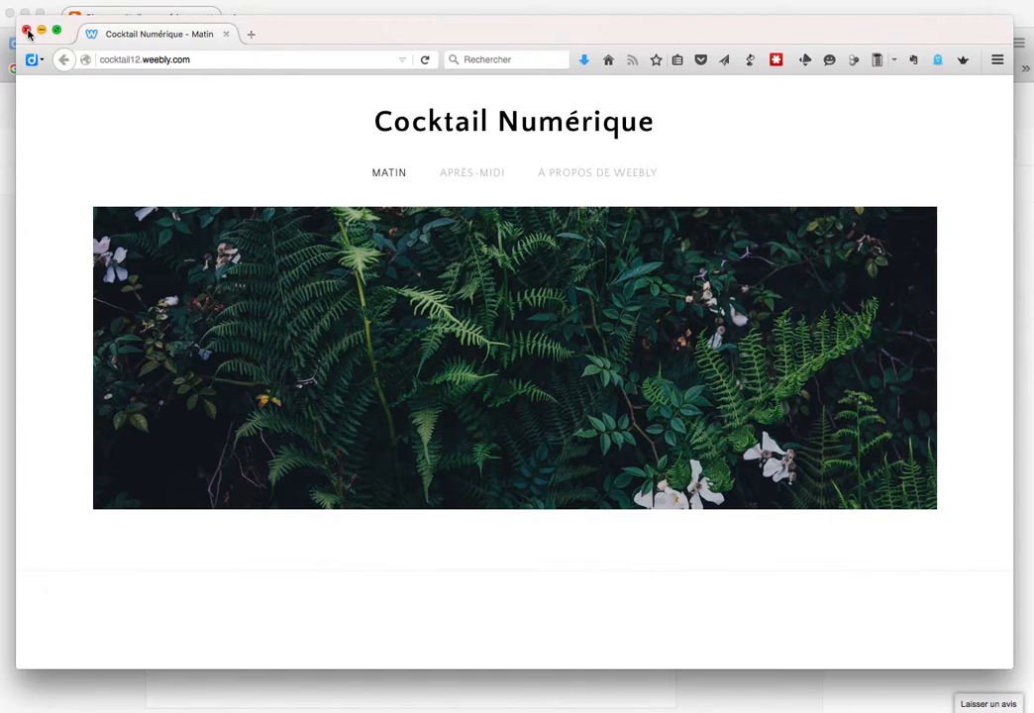
left_click(25, 30)
left_click(365, 510)
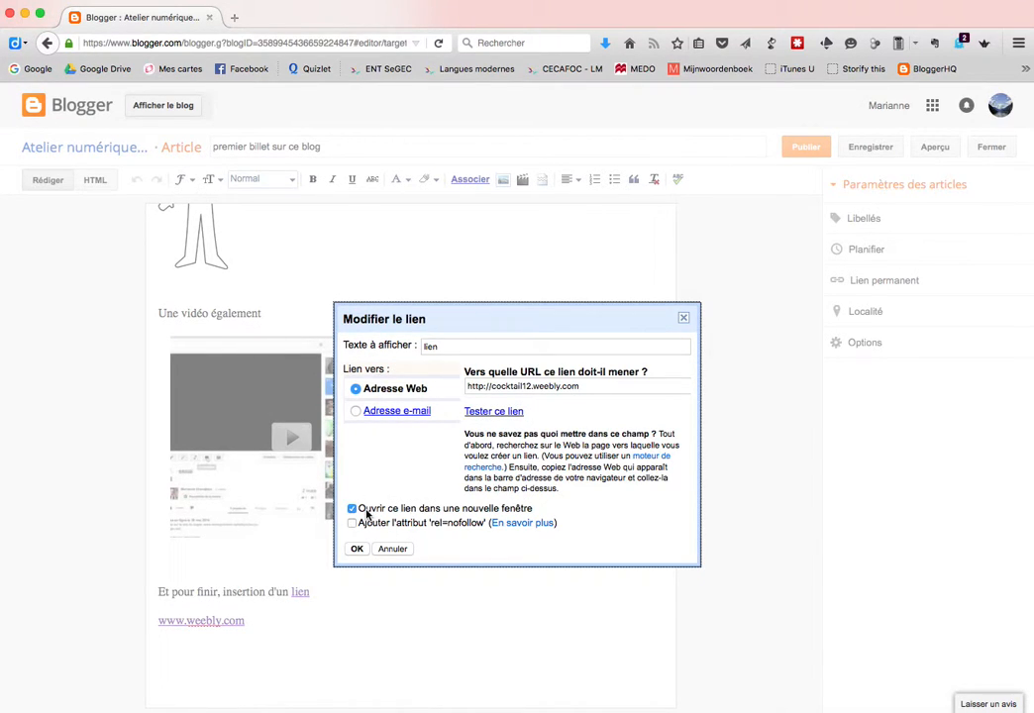
Confirm the 'lien' link still points to cocktail12.weebly.com, leaving its settings unchanged
left_click(355, 549)
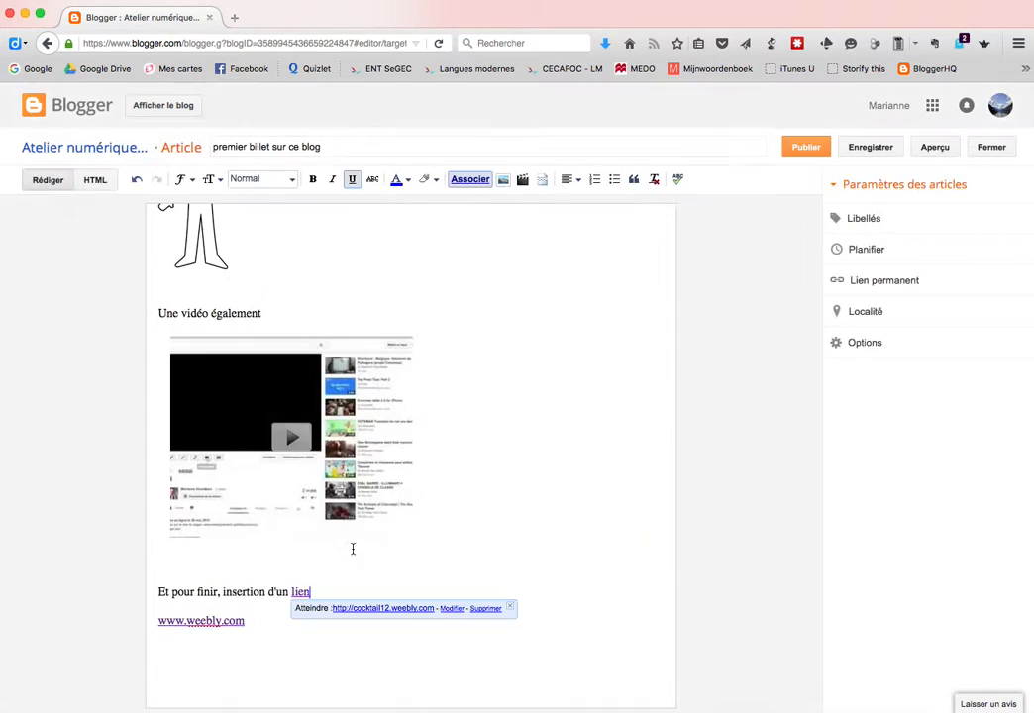
left_click(304, 652)
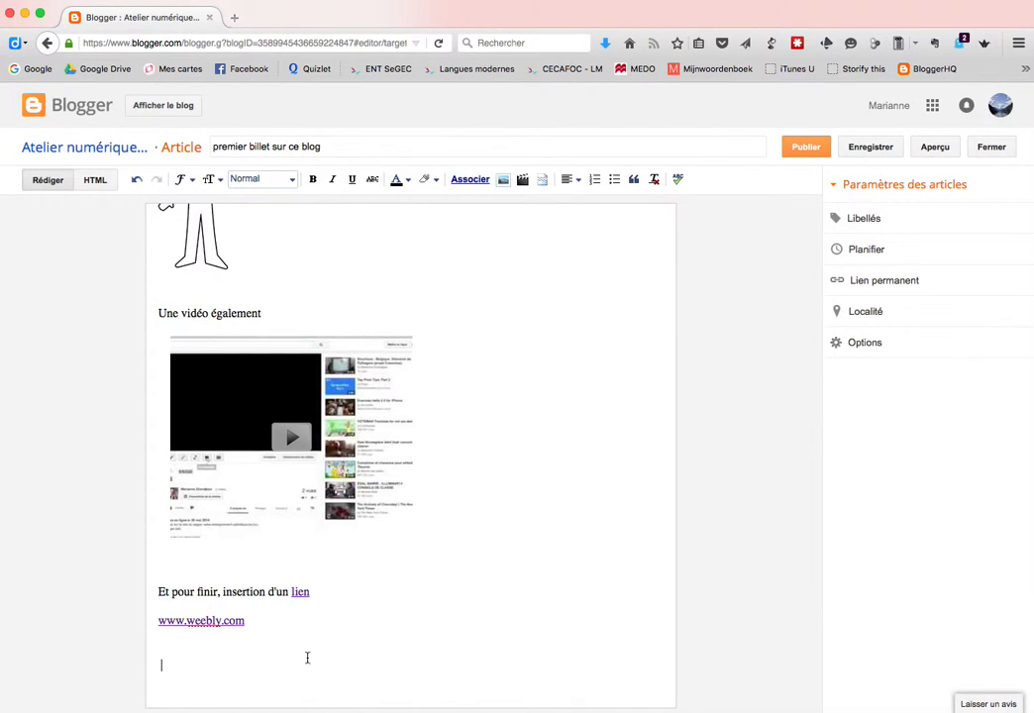
left_click(299, 593)
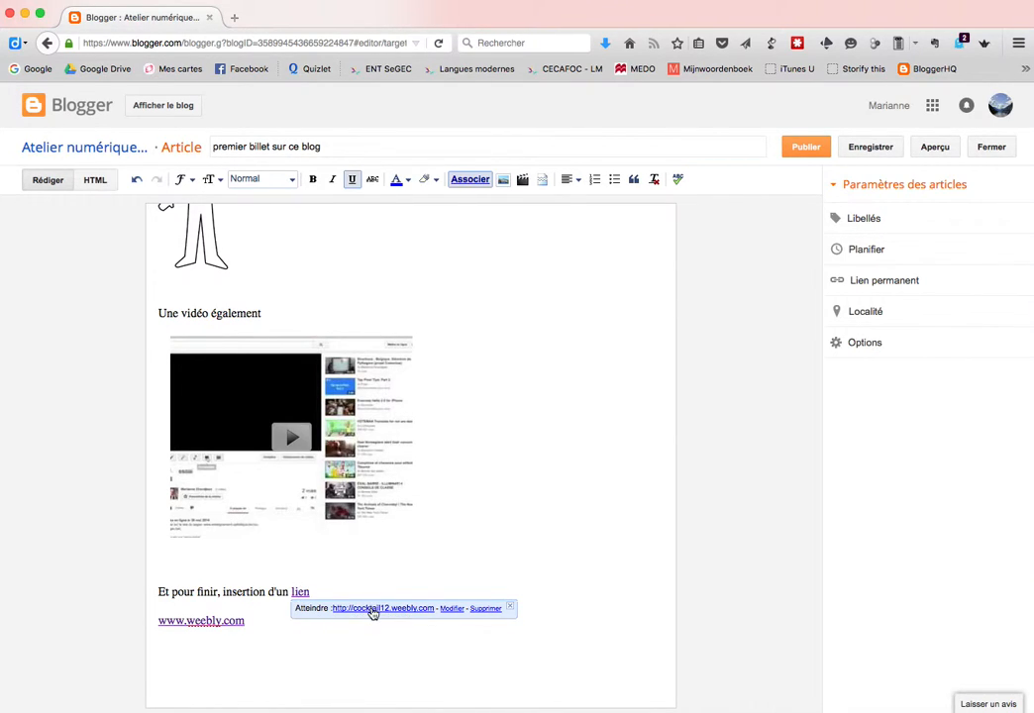
left_click(453, 608)
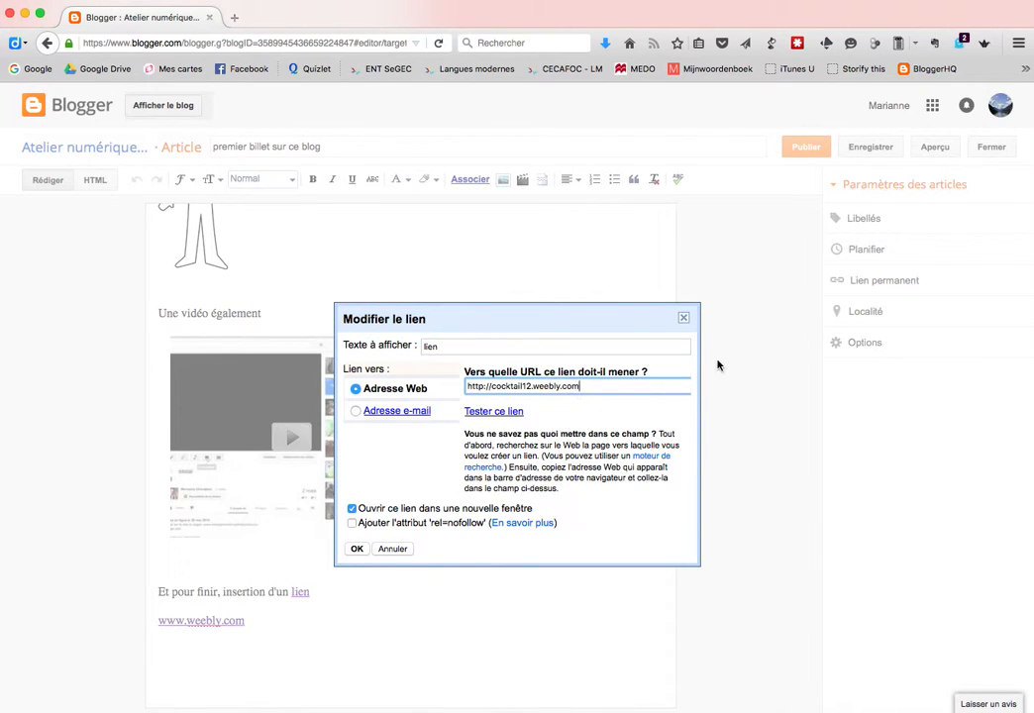
left_click(356, 549)
left_click(231, 656)
left_click_drag(250, 624, 129, 631)
key("BackSpace")
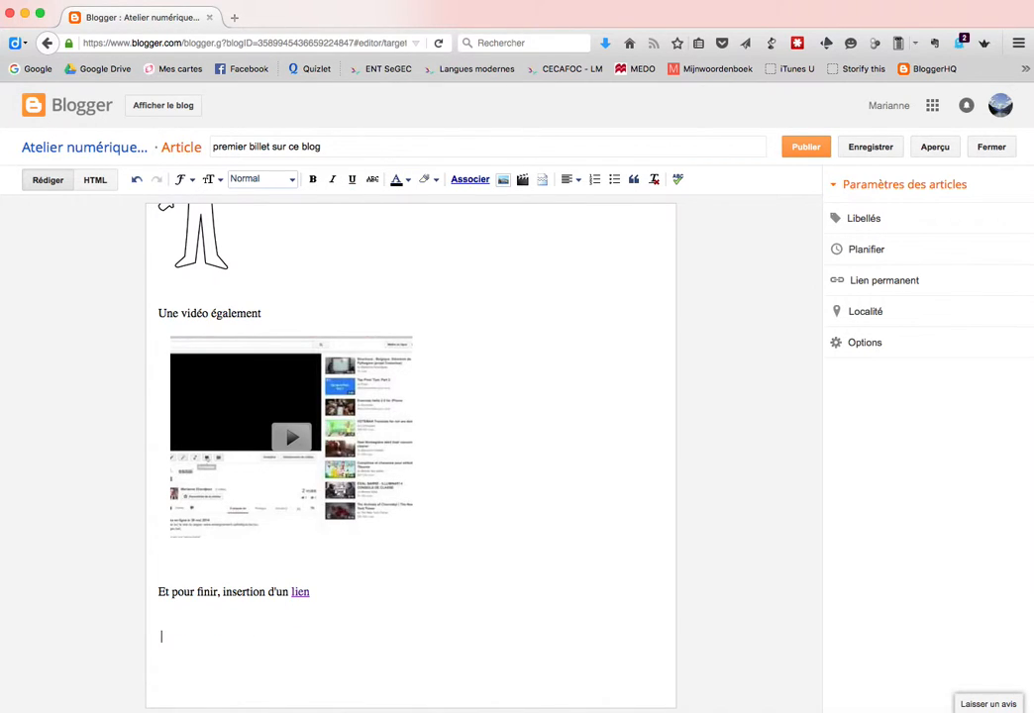
scroll(327, 614, "up", 5)
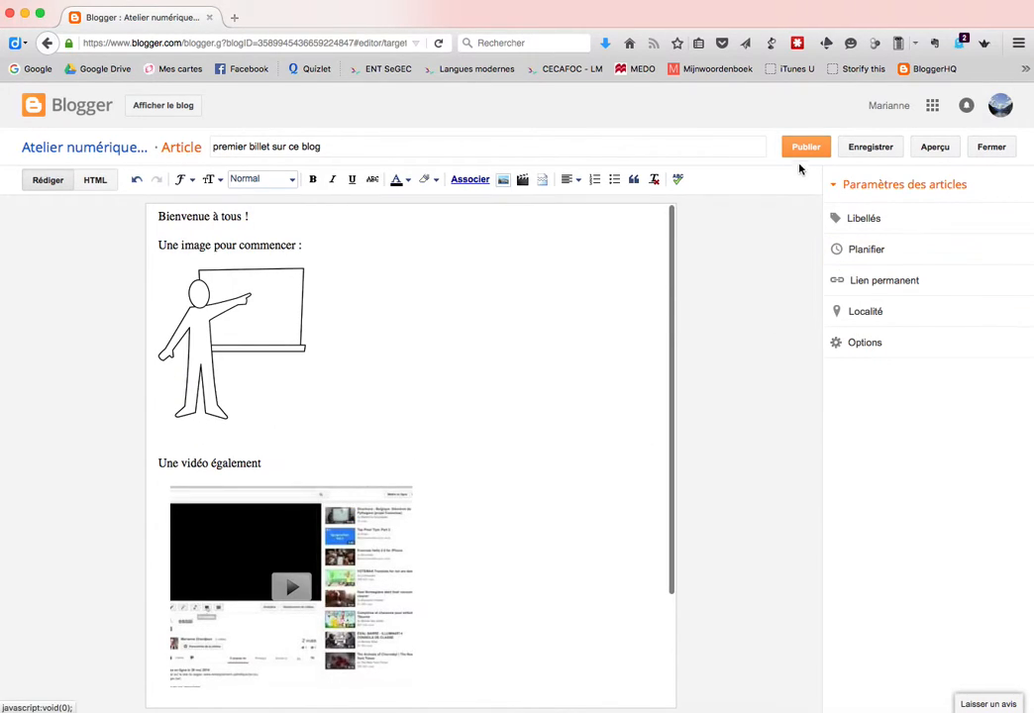
Publish 'premier billet sur ce blog' and open it on the live blog
left_click(807, 150)
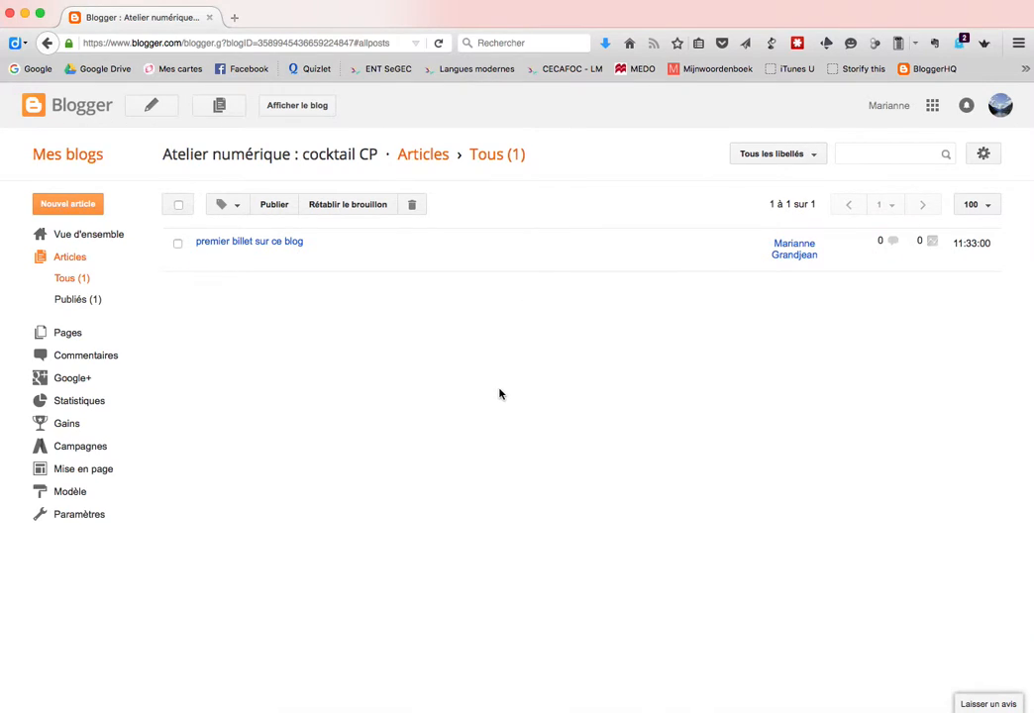
left_click(294, 109)
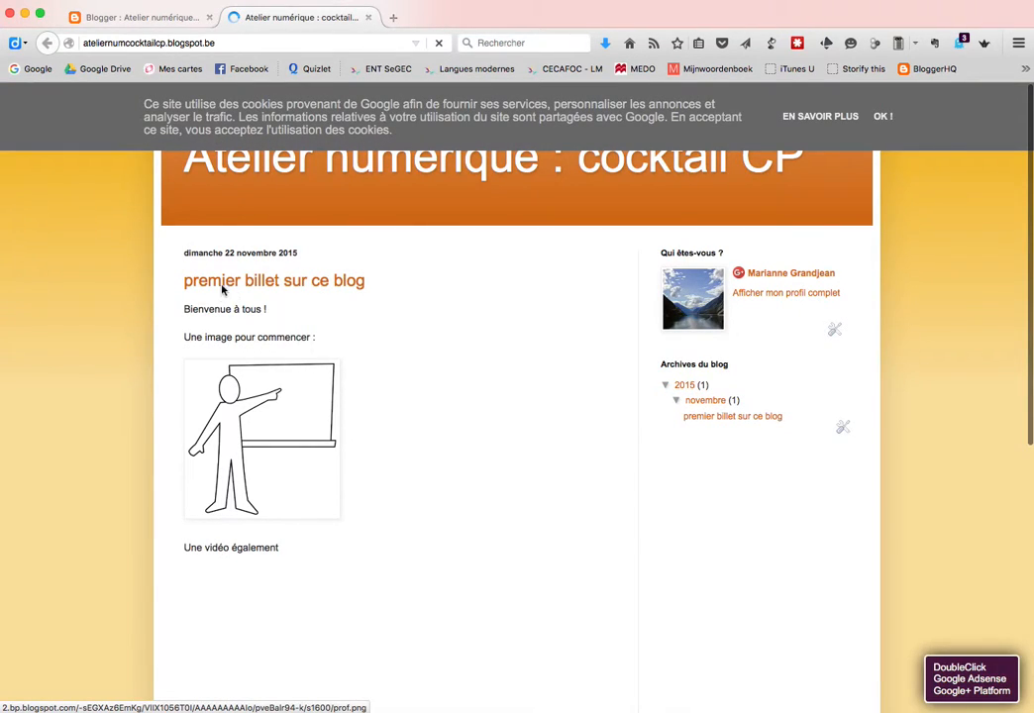
scroll(262, 515, "down", 1)
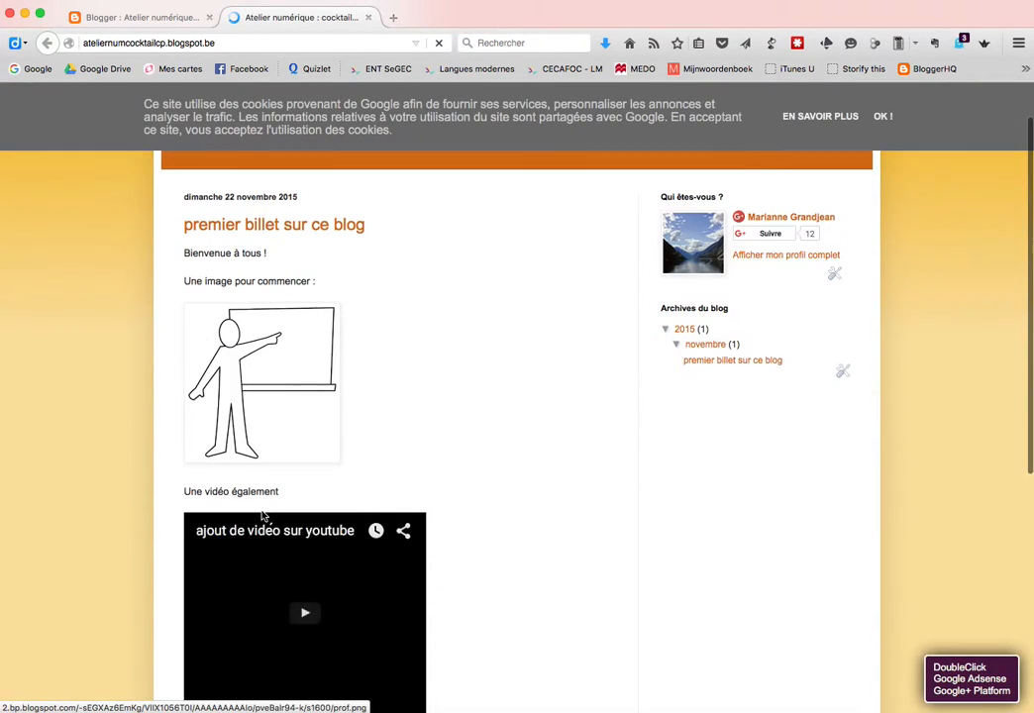
scroll(263, 515, "down", 3)
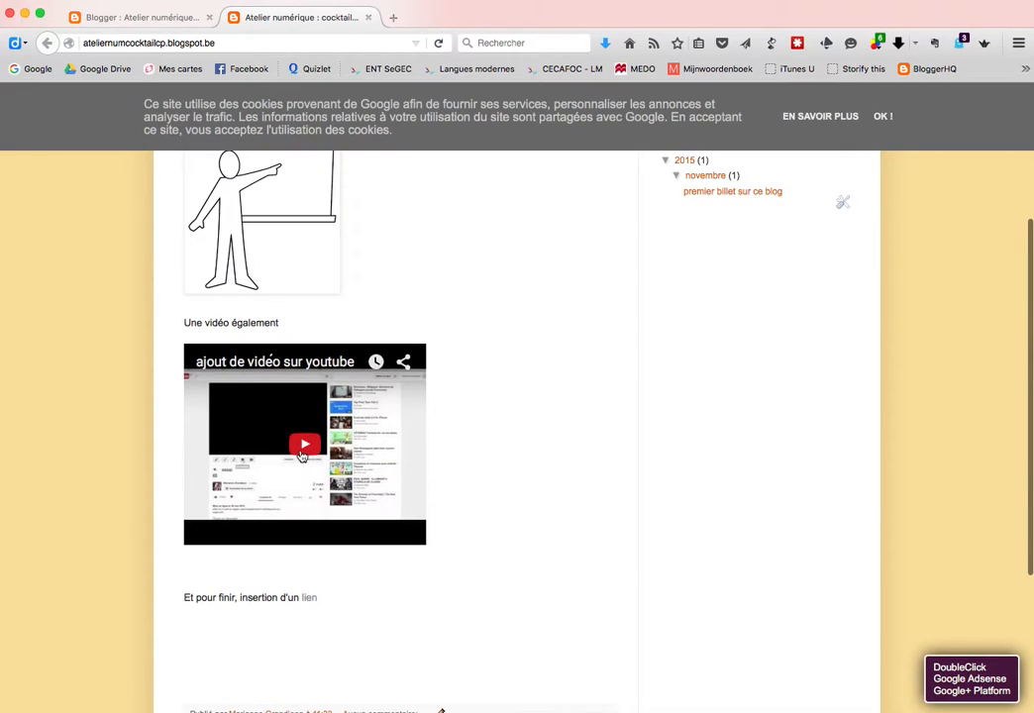
Play the embedded YouTube video and accept the cookie notice
left_click(303, 454)
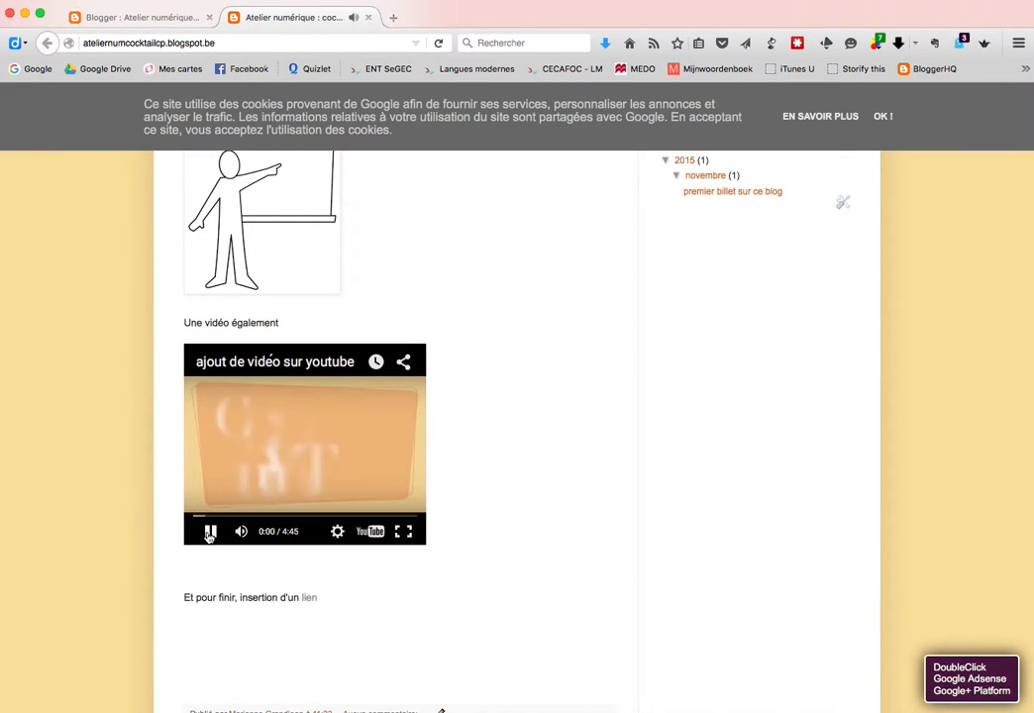
left_click(884, 116)
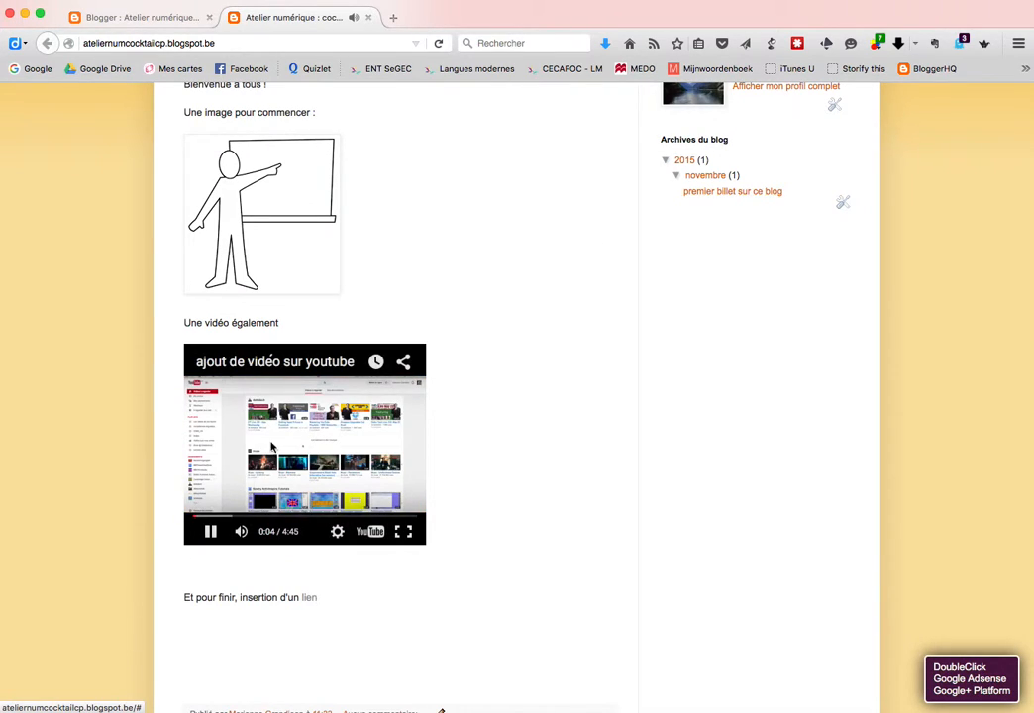
scroll(512, 535, "up", 4)
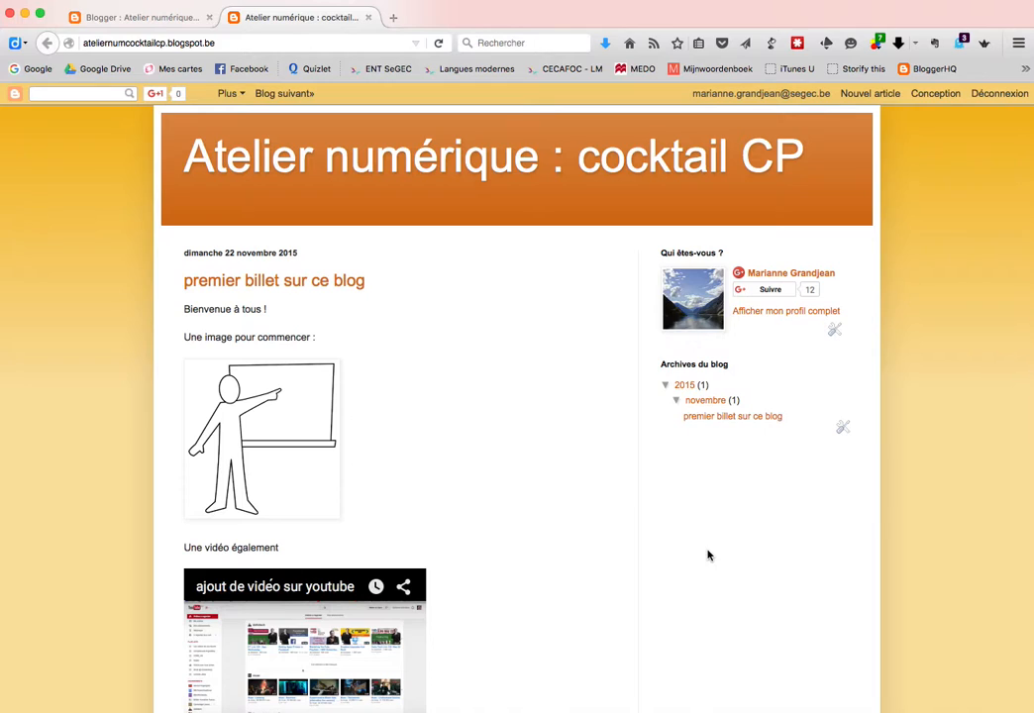
Close the live blog tab and look through the gadget sections in Mise en page
left_click(368, 18)
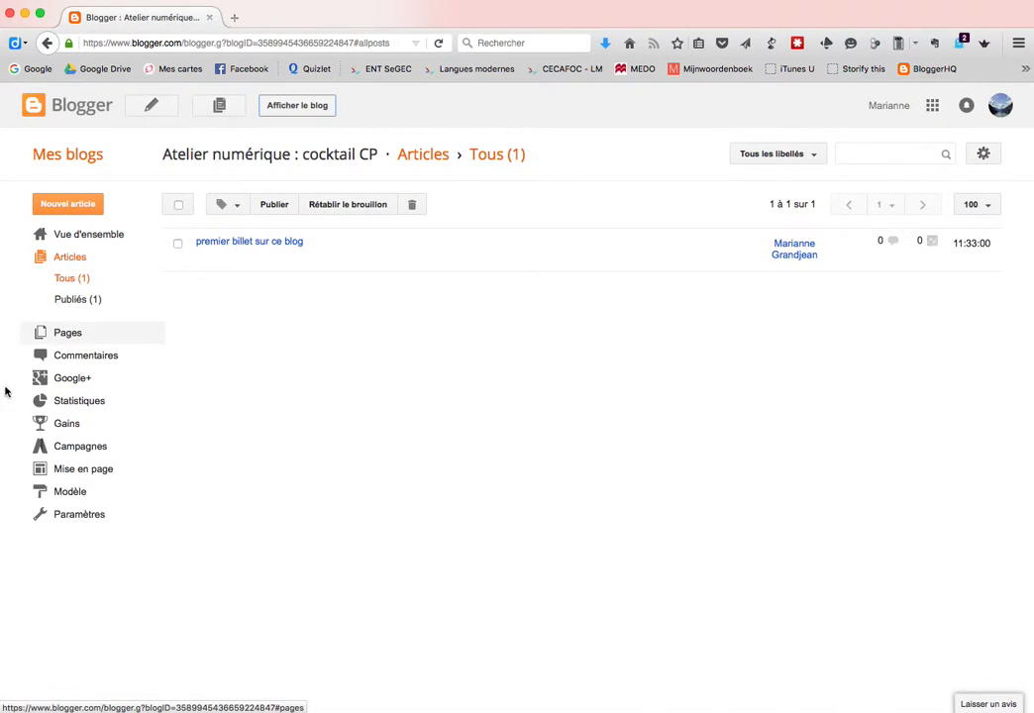
left_click(63, 470)
left_click(60, 472)
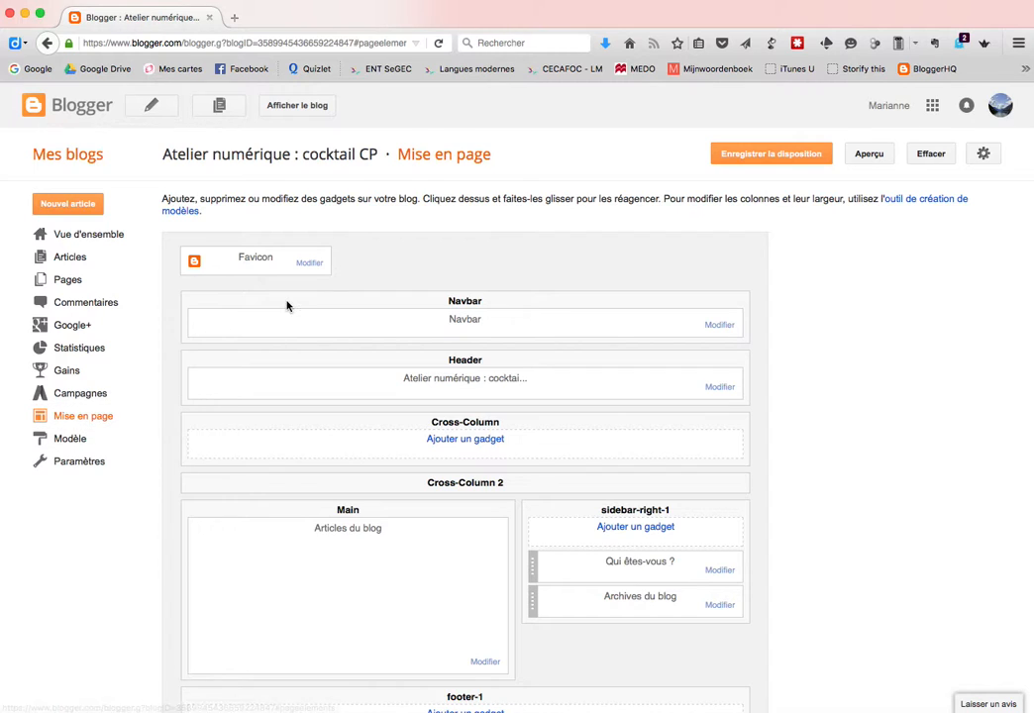
scroll(454, 553, "down", 5)
scroll(455, 554, "up", 5)
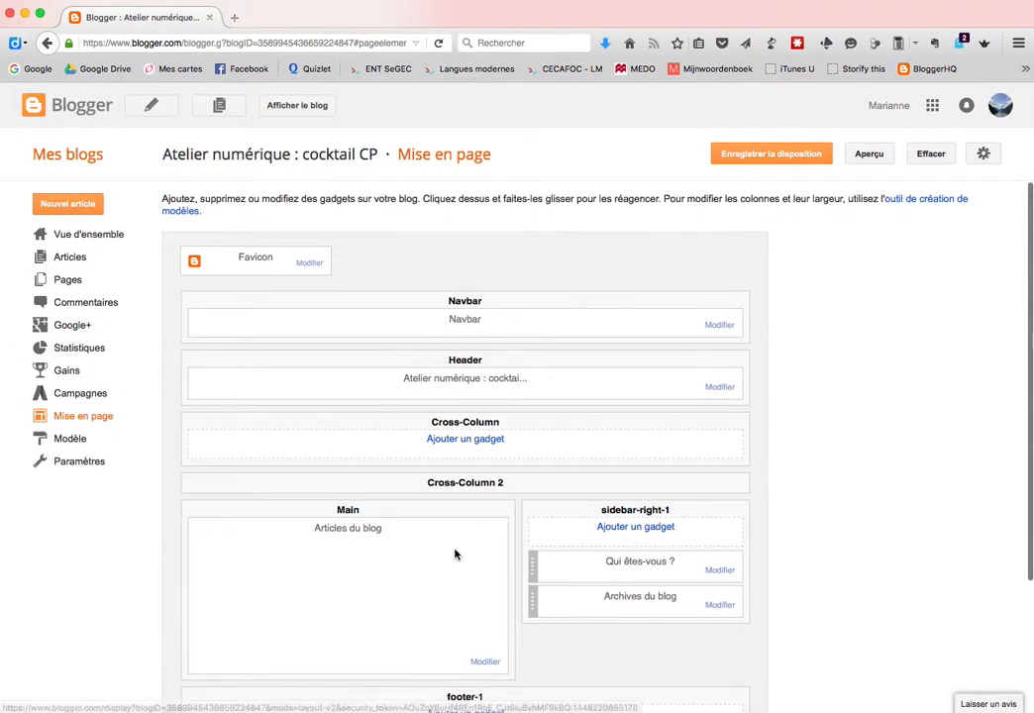
scroll(454, 554, "down", 2)
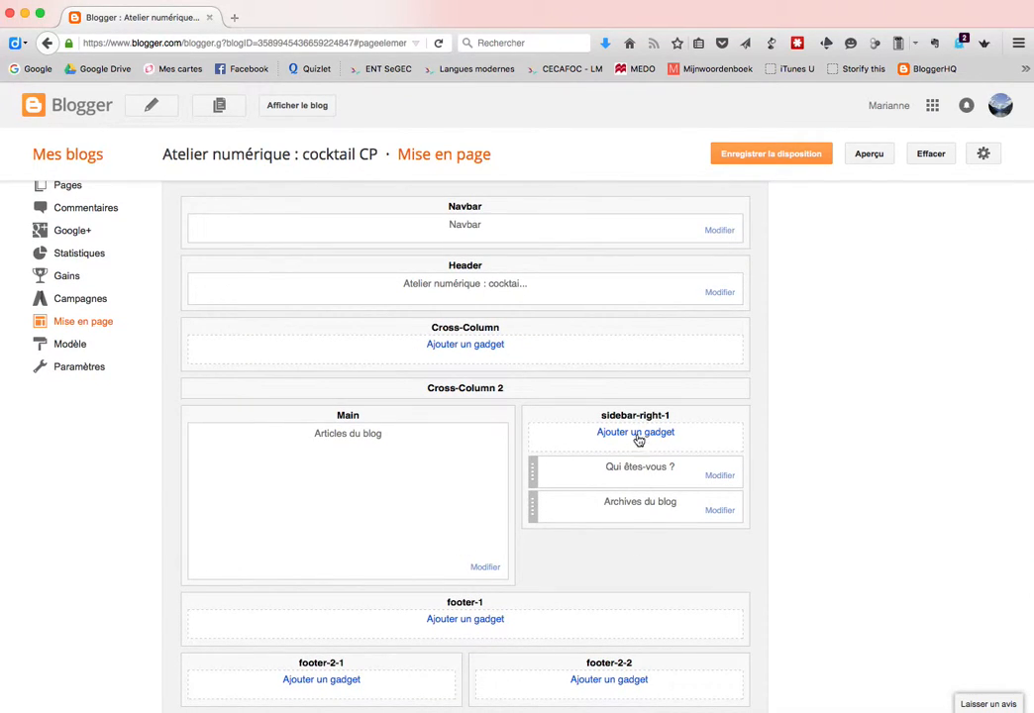
scroll(634, 520, "down", 2)
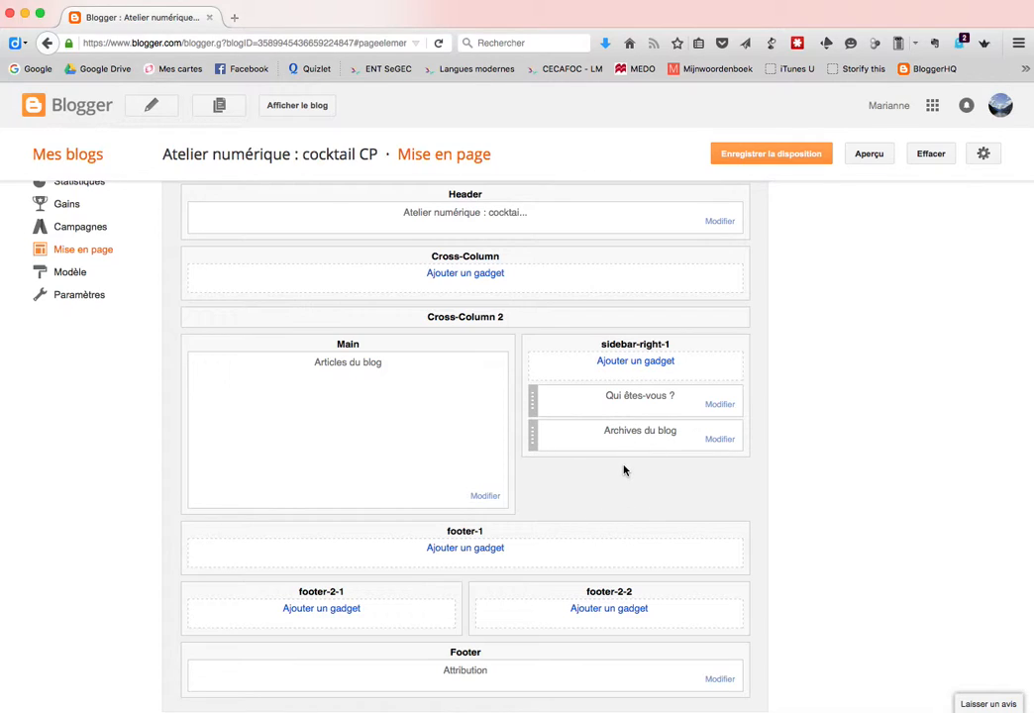
Add a Libellés gadget to sidebar-right-1 showing selected labels as a Nuage cloud
left_click(636, 361)
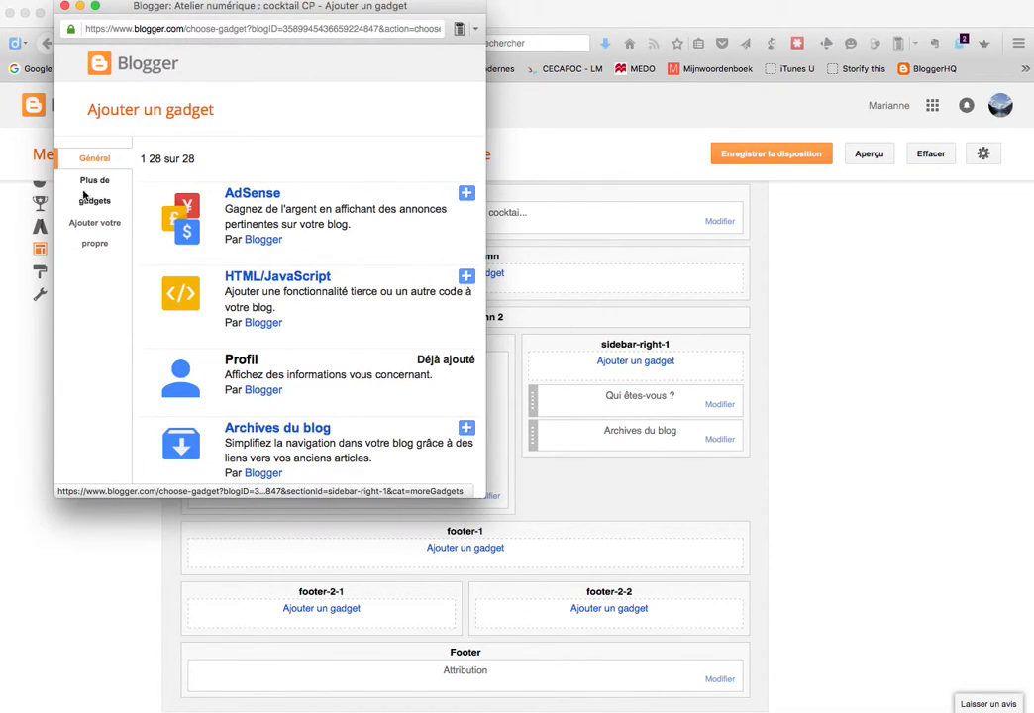
scroll(258, 329, "down", 10)
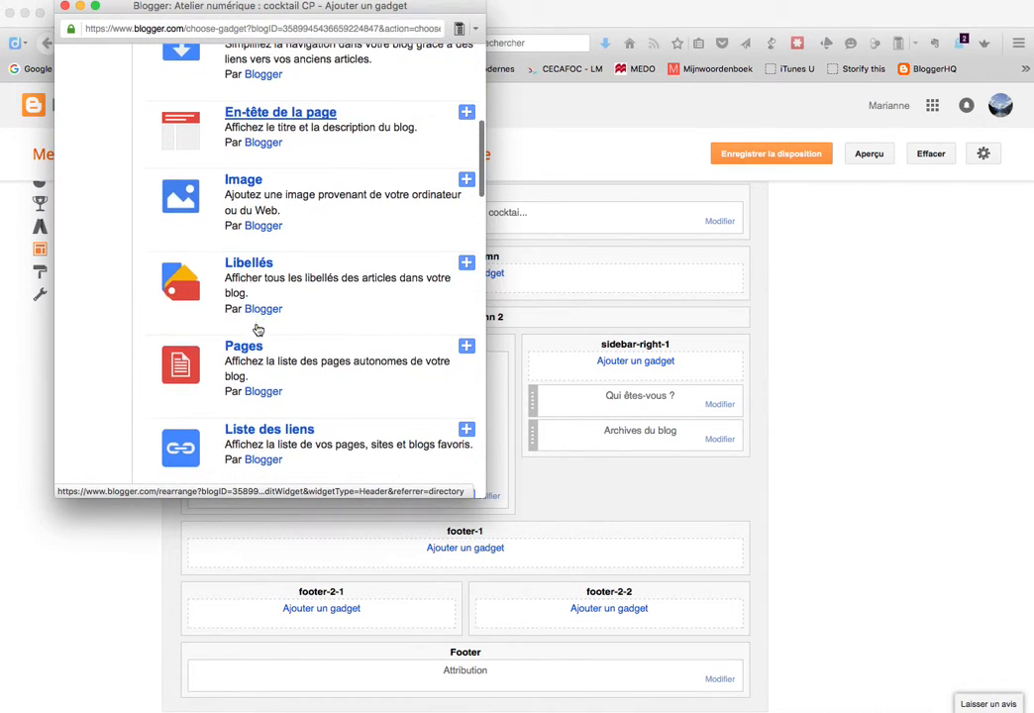
left_click(466, 264)
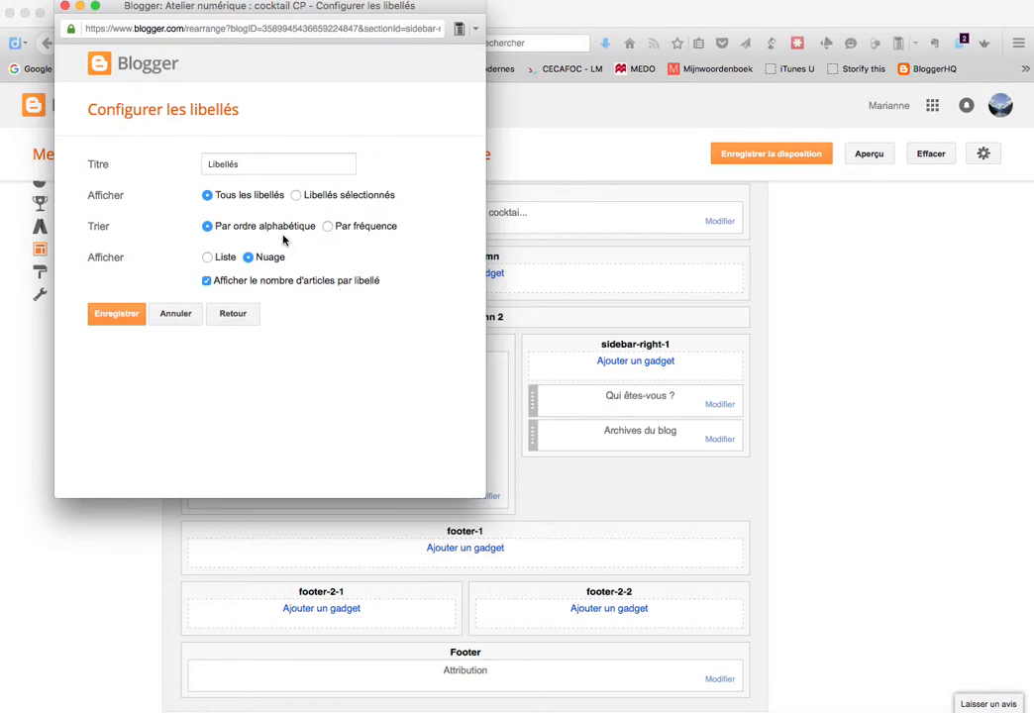
left_click(297, 196)
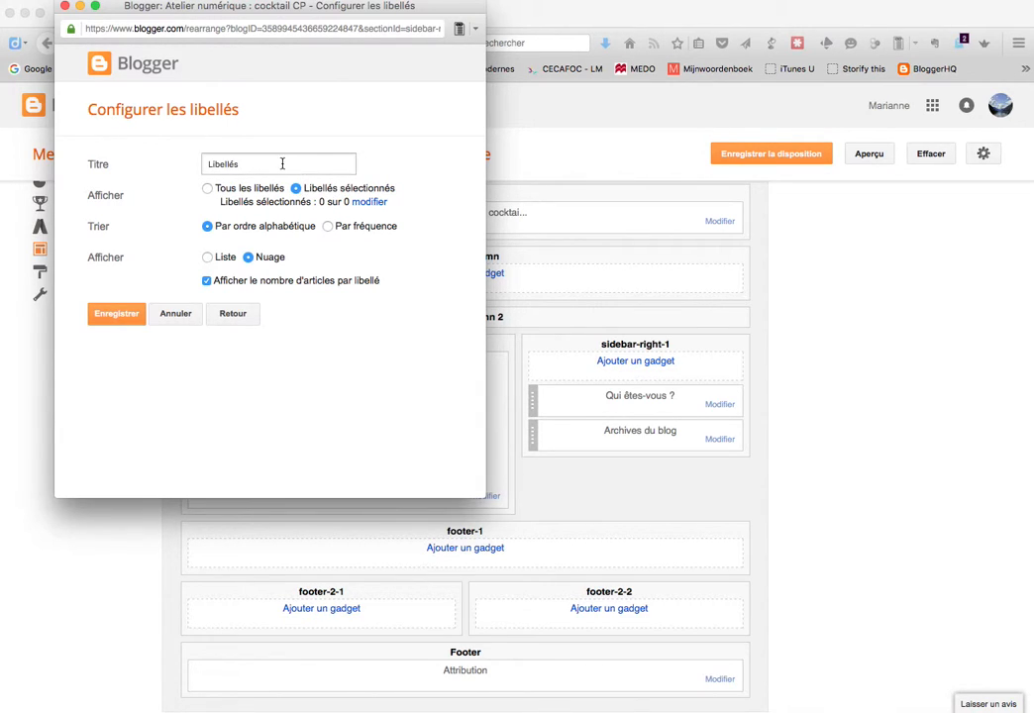
left_click(119, 318)
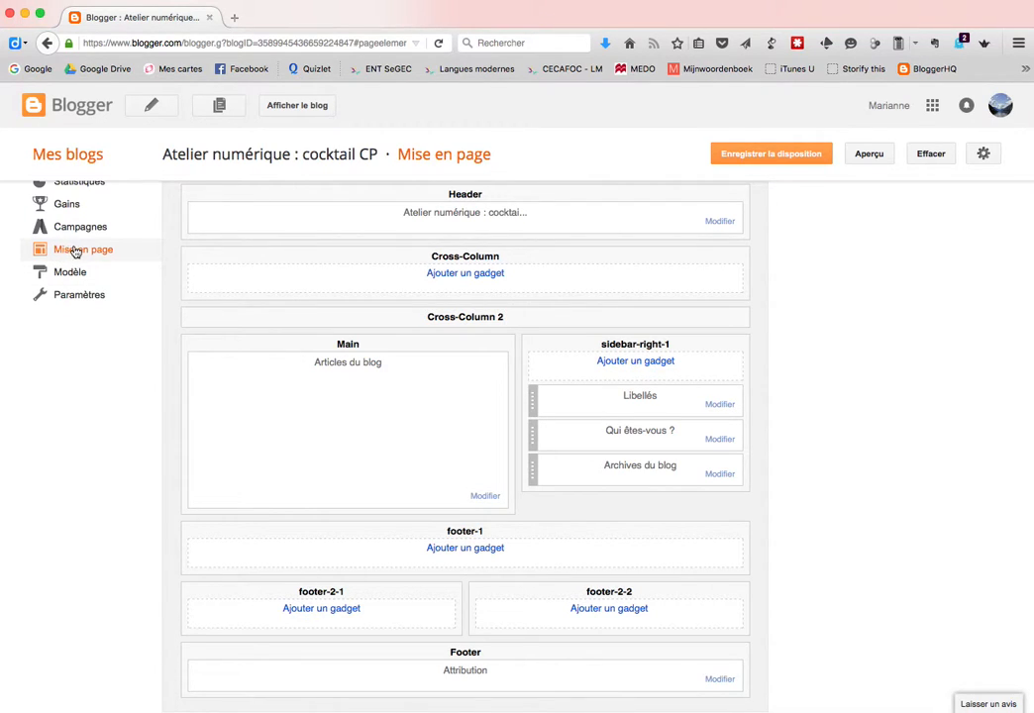
Check the new Libellés gadget on the live blog, then close it
scroll(64, 425, "up", 3)
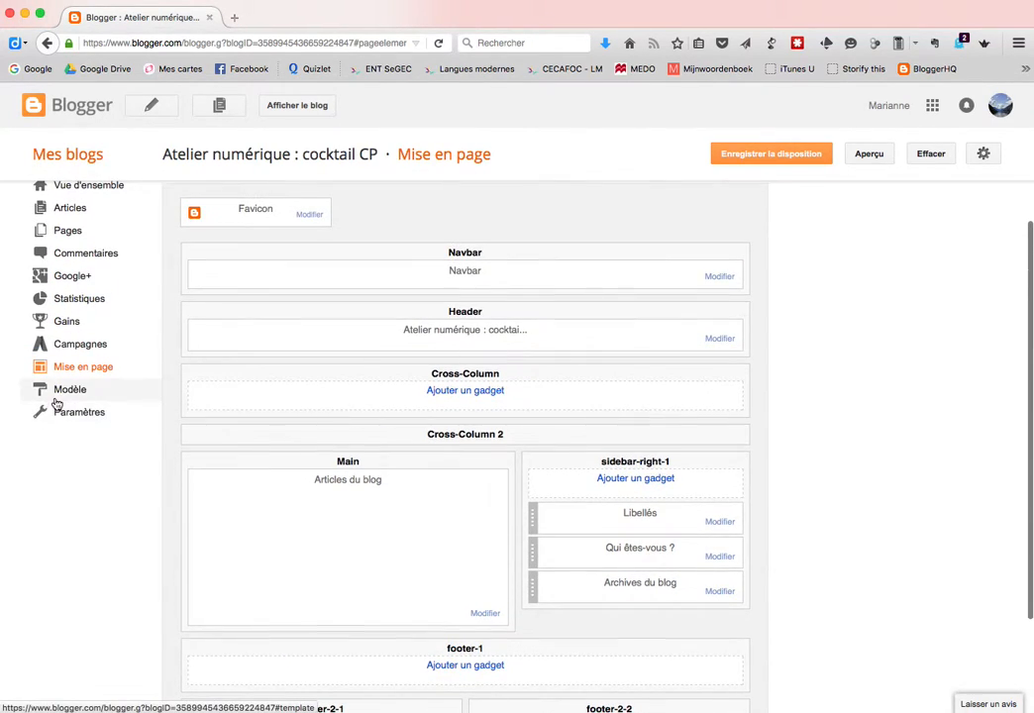
left_click(292, 107)
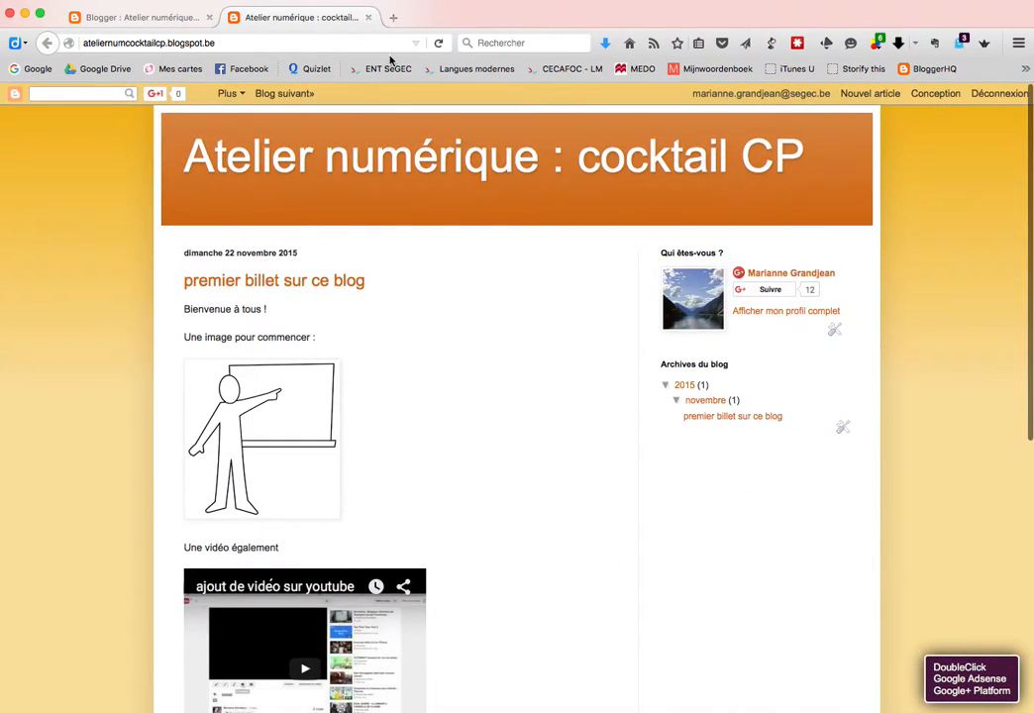
left_click(368, 18)
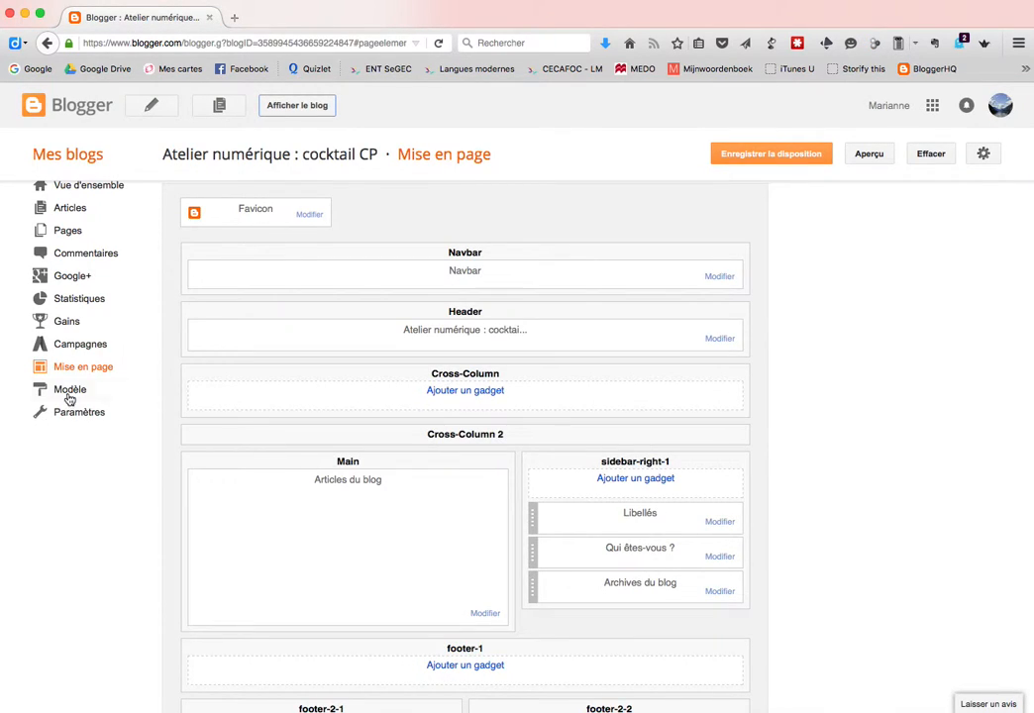
Apply the green Simple template from Modèle and view the result on the live blog
left_click(68, 393)
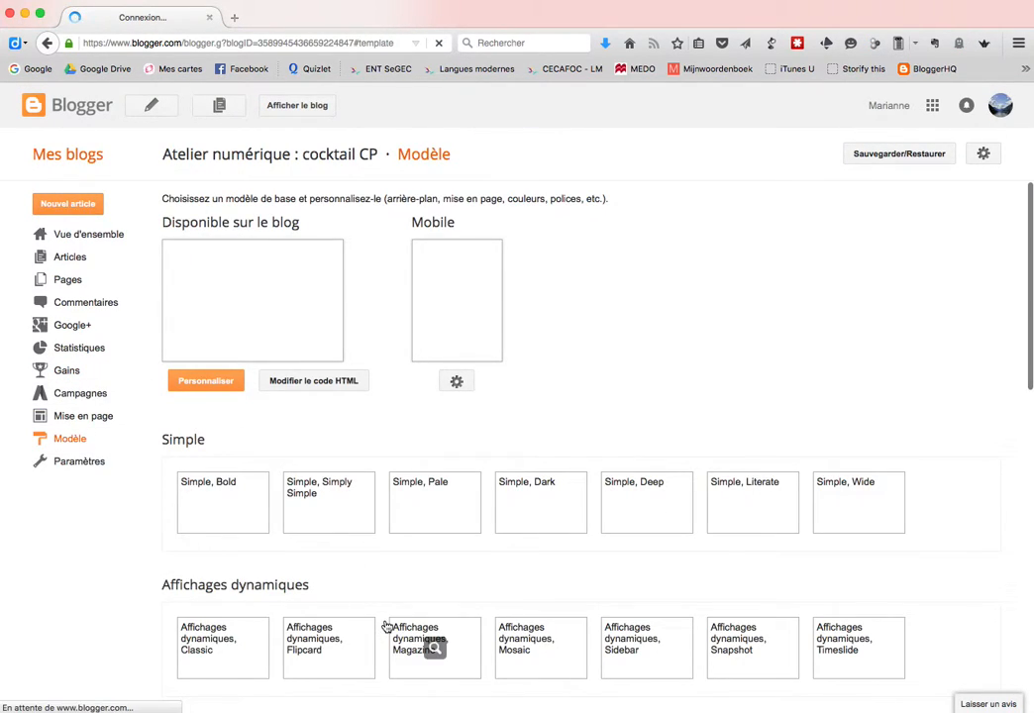
scroll(90, 620, "down", 2)
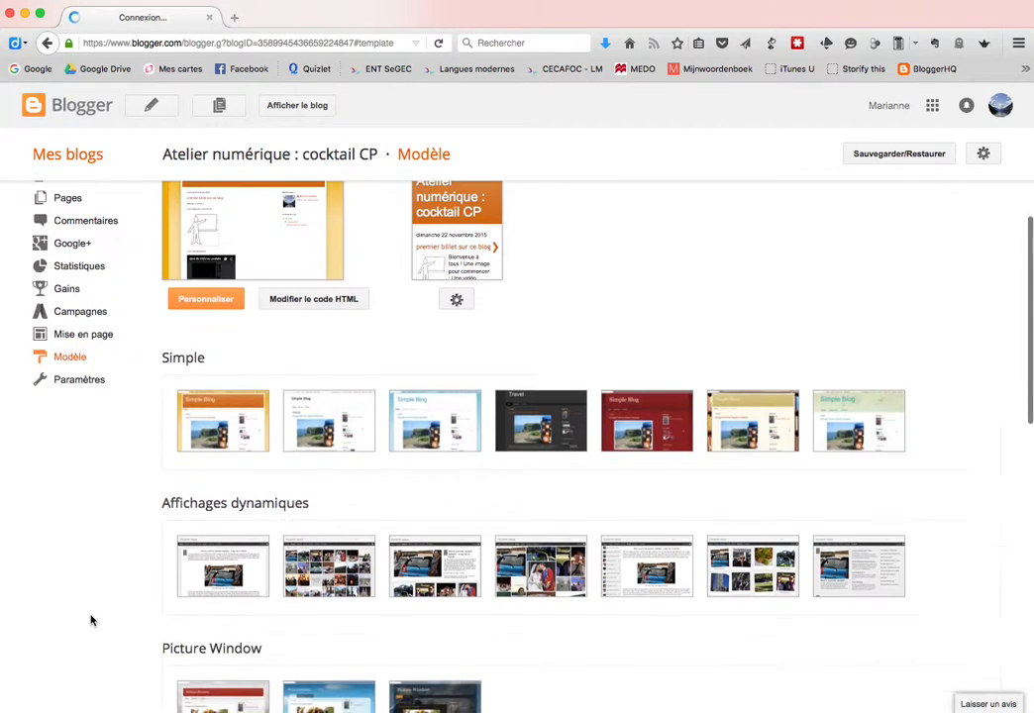
scroll(90, 620, "down", 1)
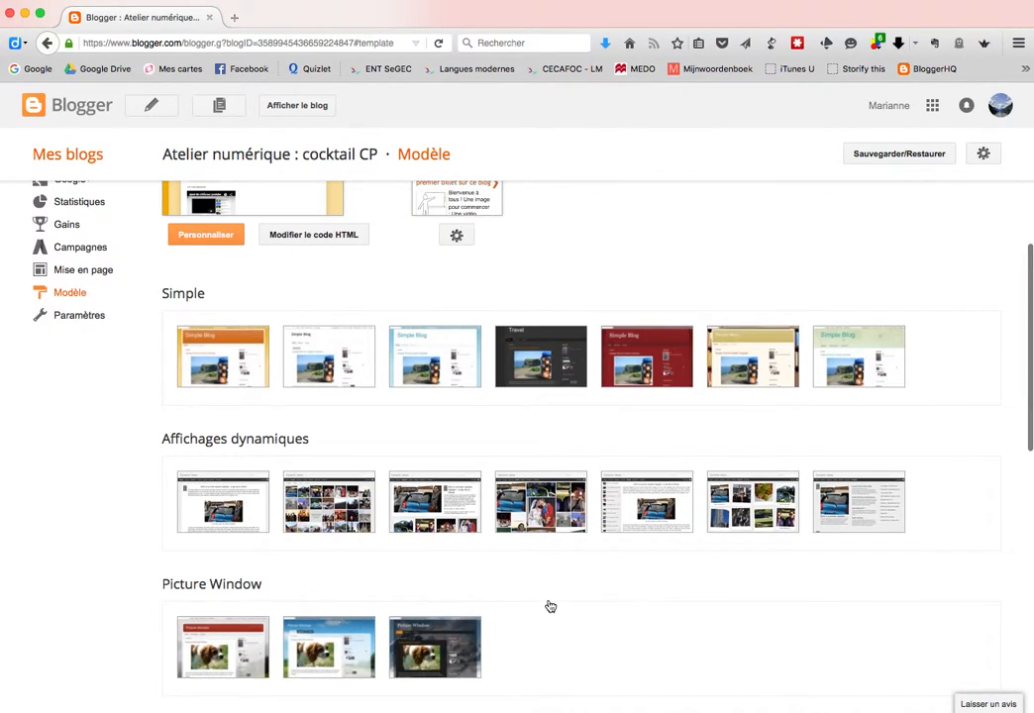
left_click(854, 352)
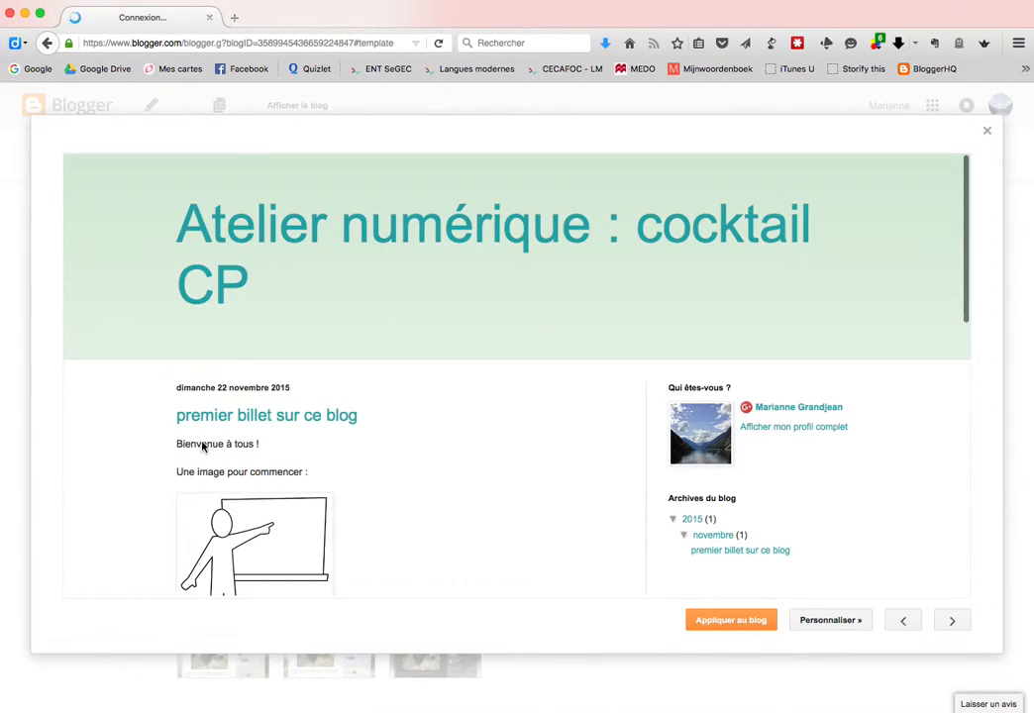
scroll(489, 539, "down", 3)
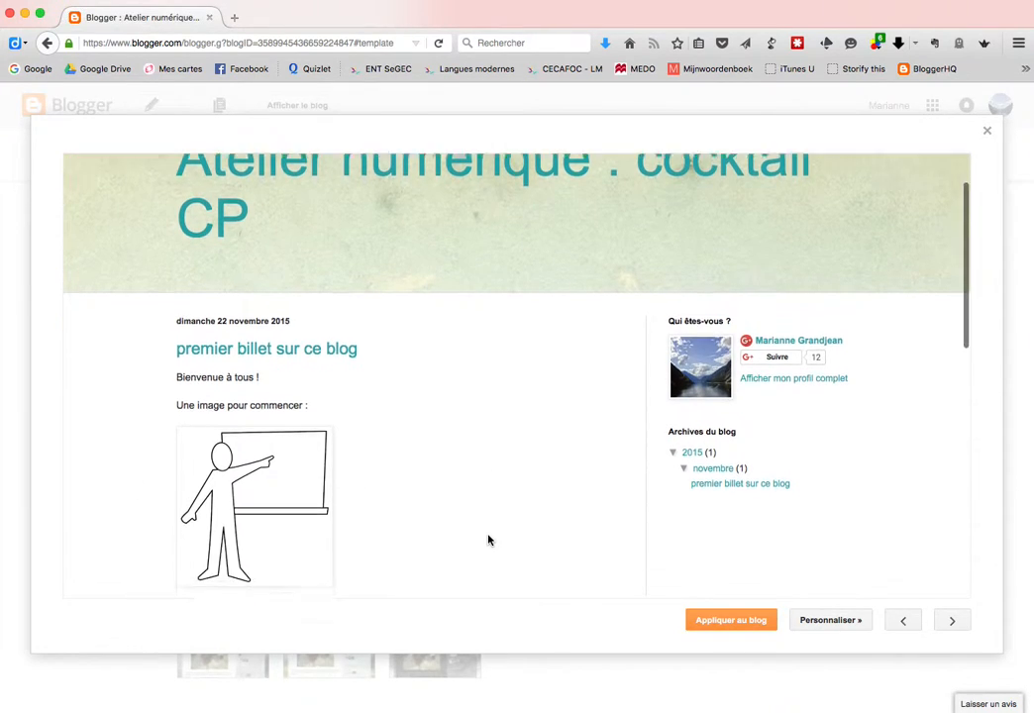
scroll(489, 539, "up", 2)
left_click(737, 620)
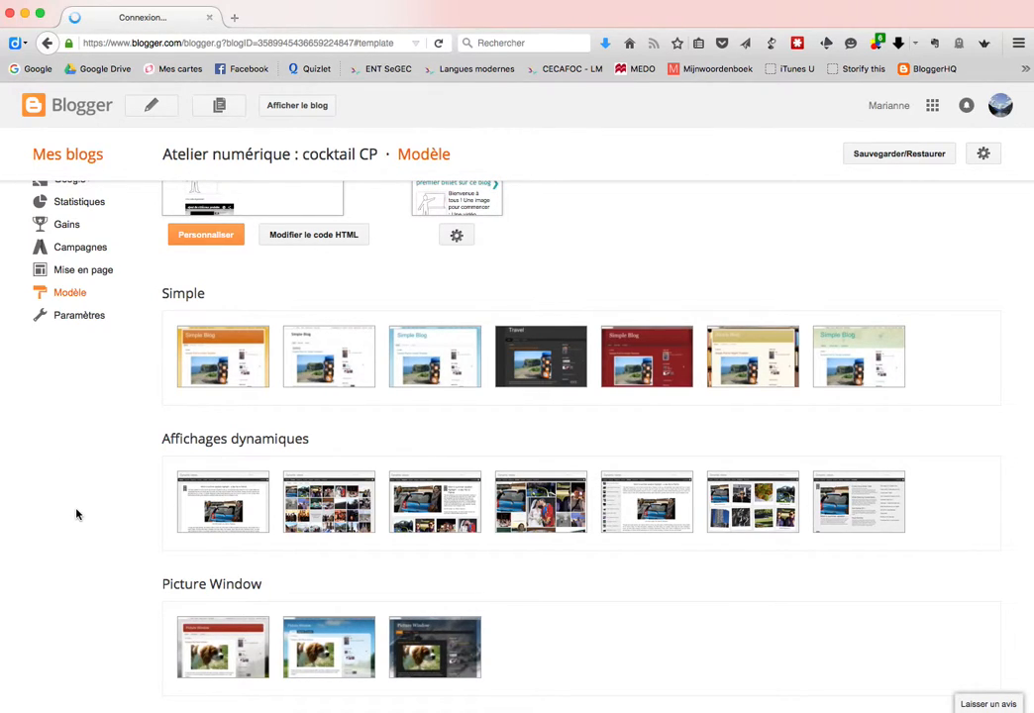
left_click(290, 107)
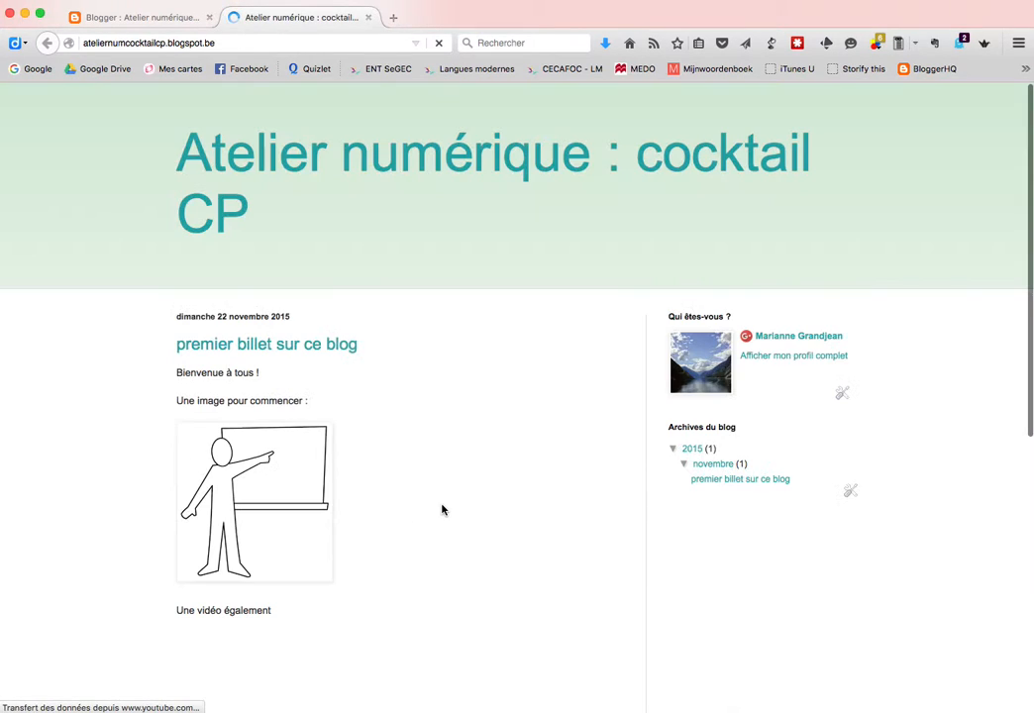
Look over the new template on the live blog and close it
scroll(548, 588, "down", 5)
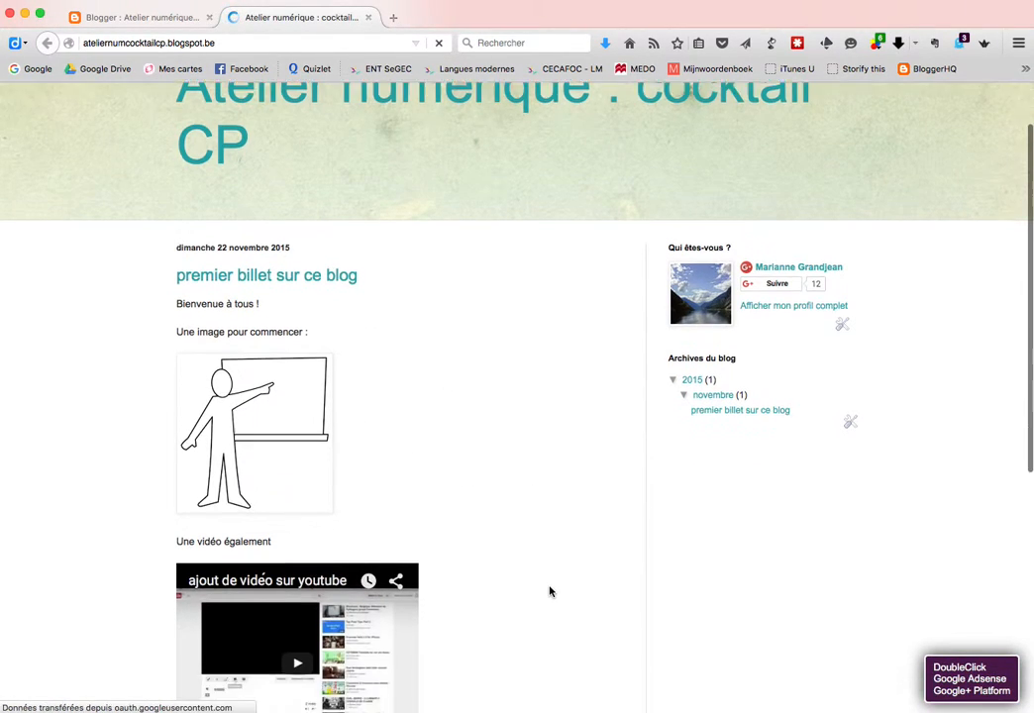
scroll(550, 592, "up", 5)
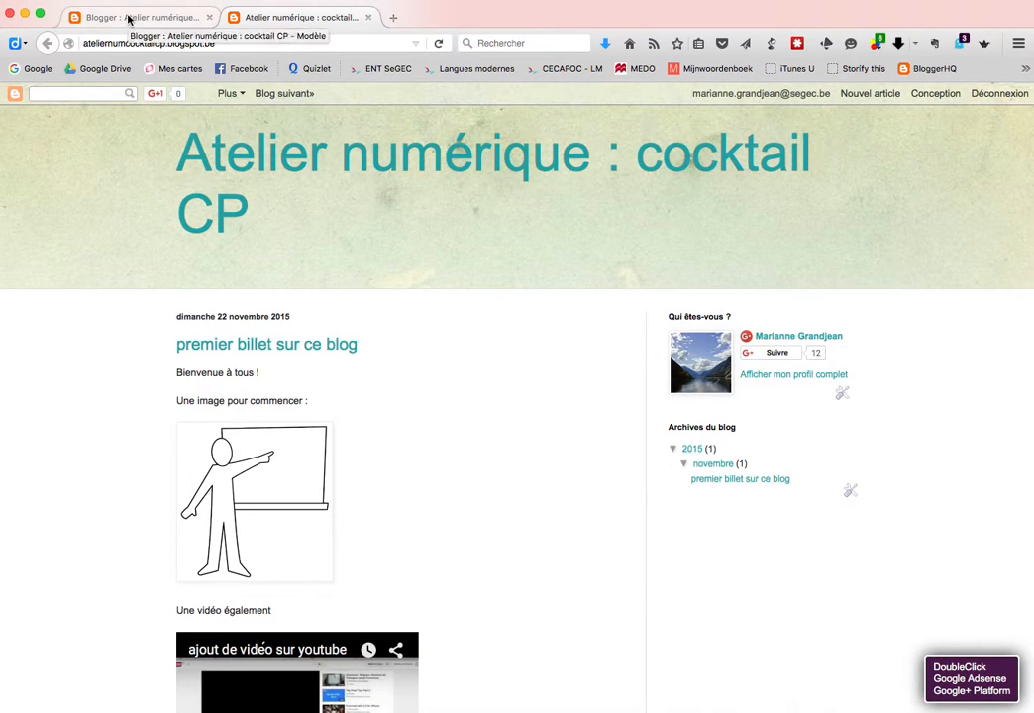
left_click(368, 17)
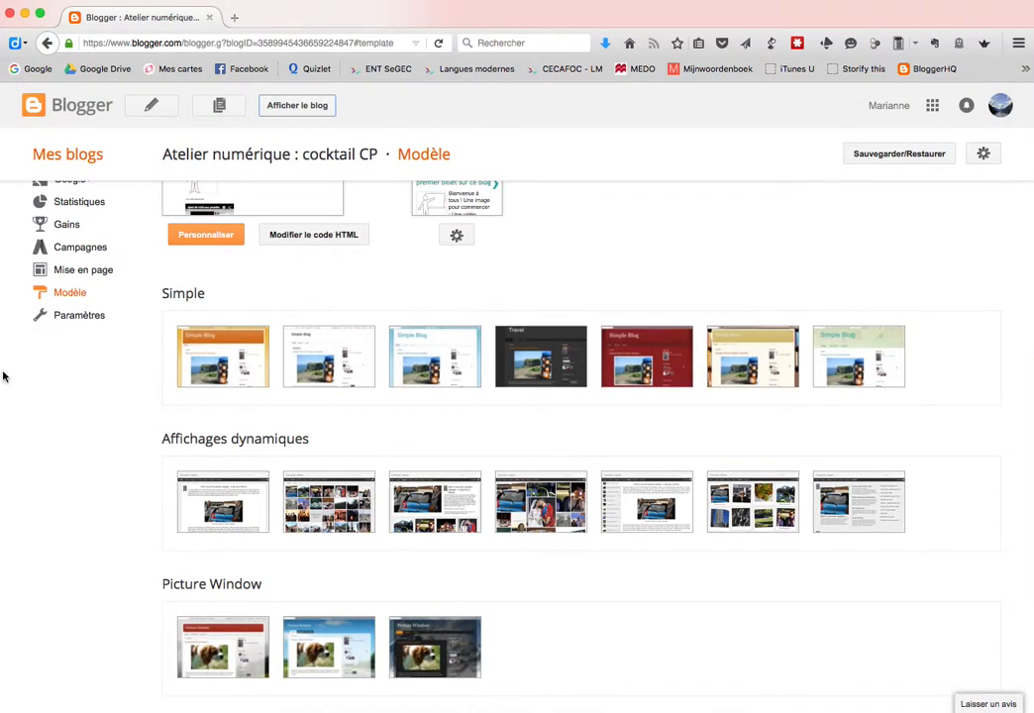
Save the Mise en page gadget layout, check the live blog, then go to Articles
left_click(71, 272)
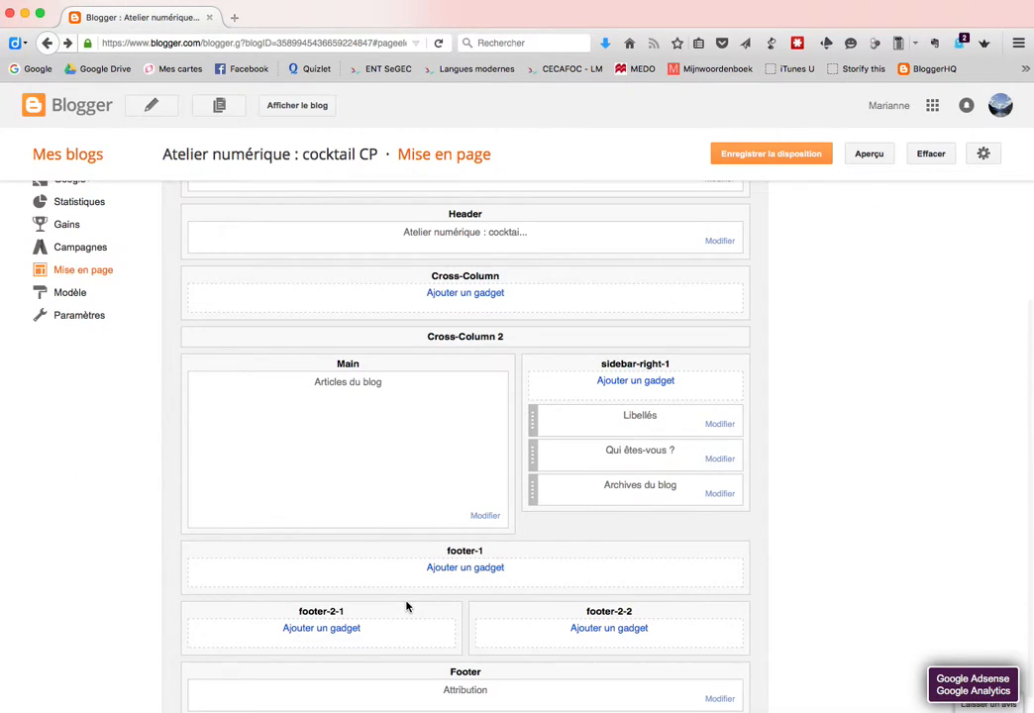
left_click(763, 163)
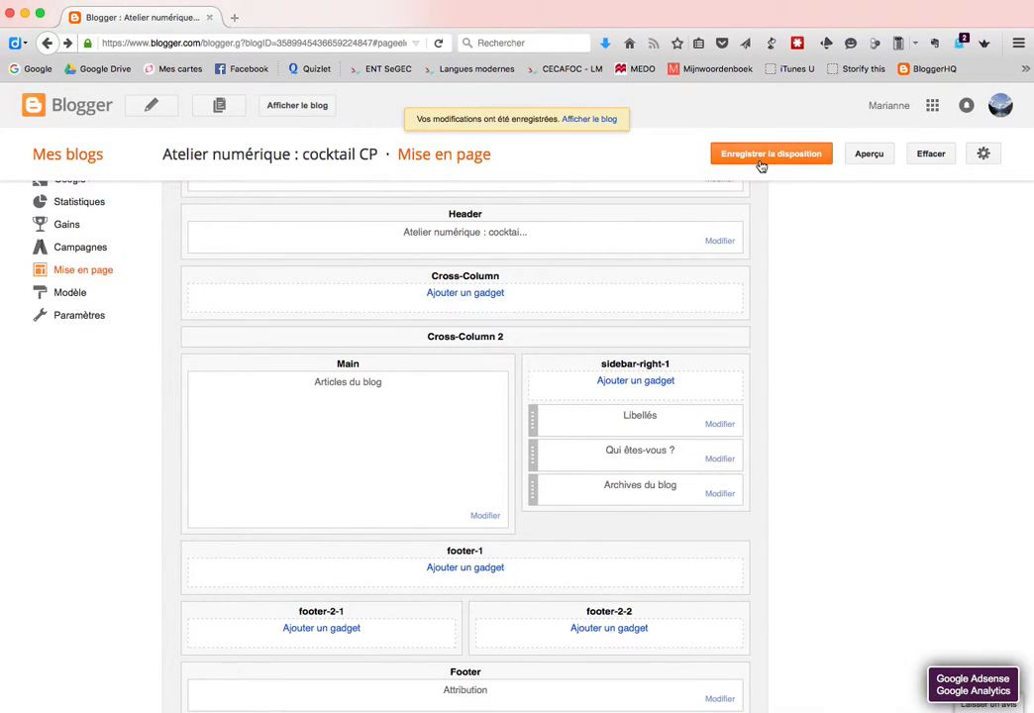
left_click(588, 120)
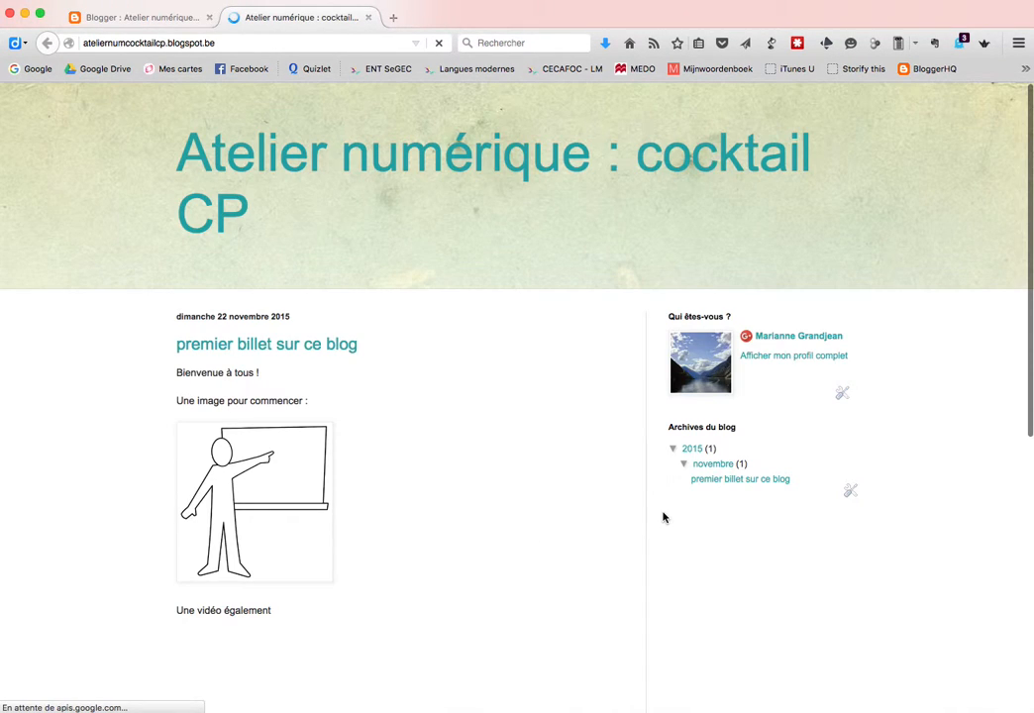
left_click(152, 18)
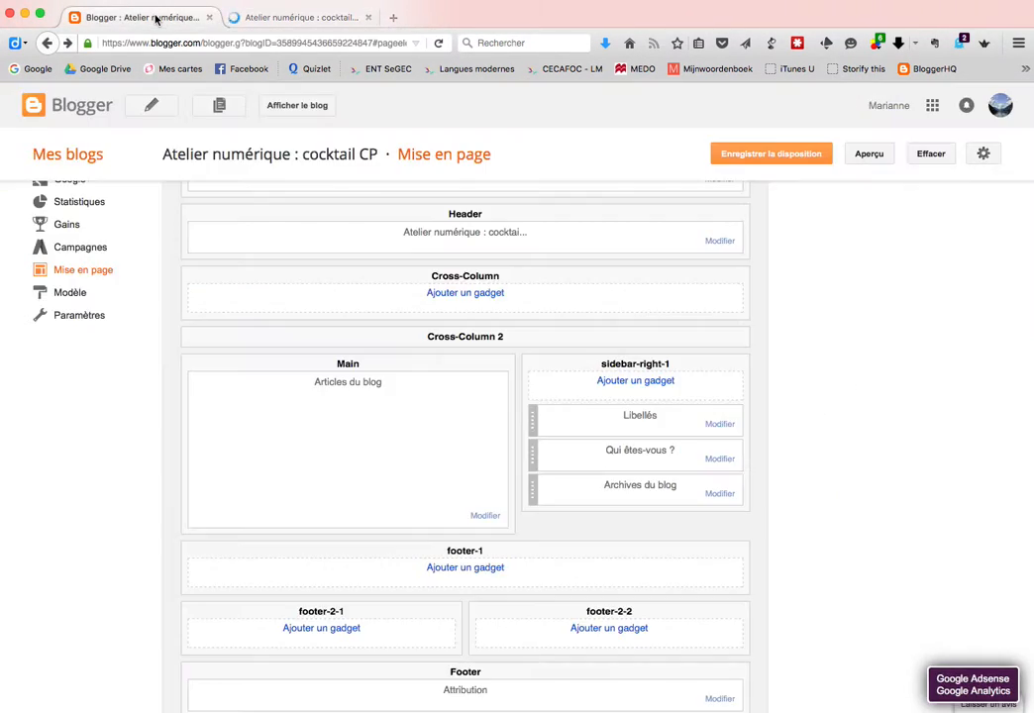
left_click(319, 18)
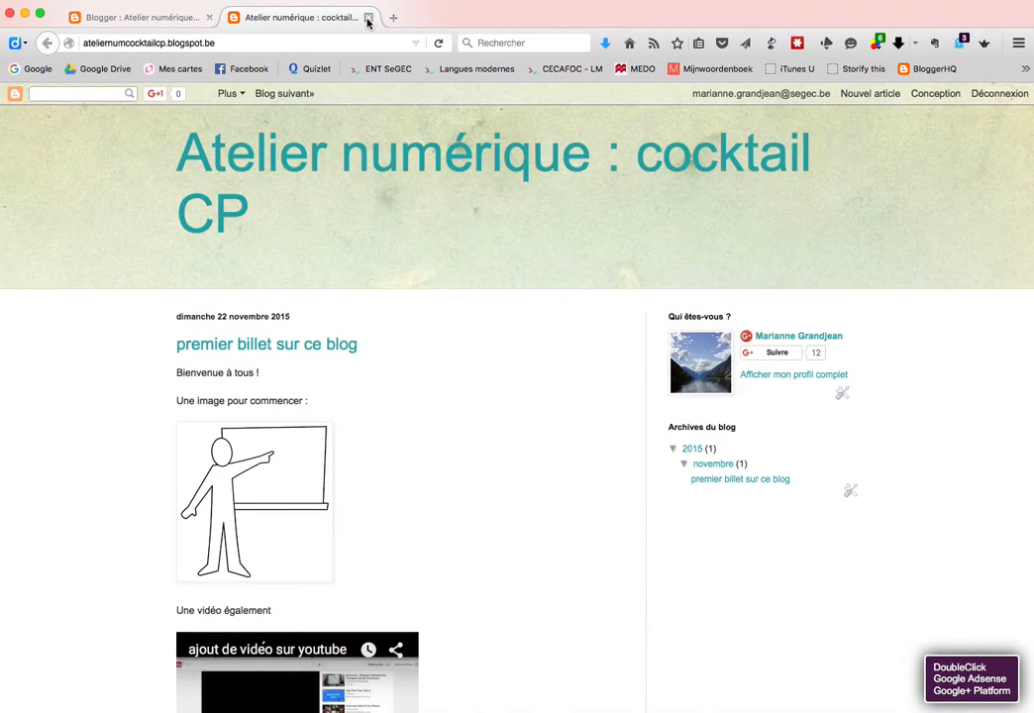
left_click(367, 16)
scroll(51, 361, "up", 3)
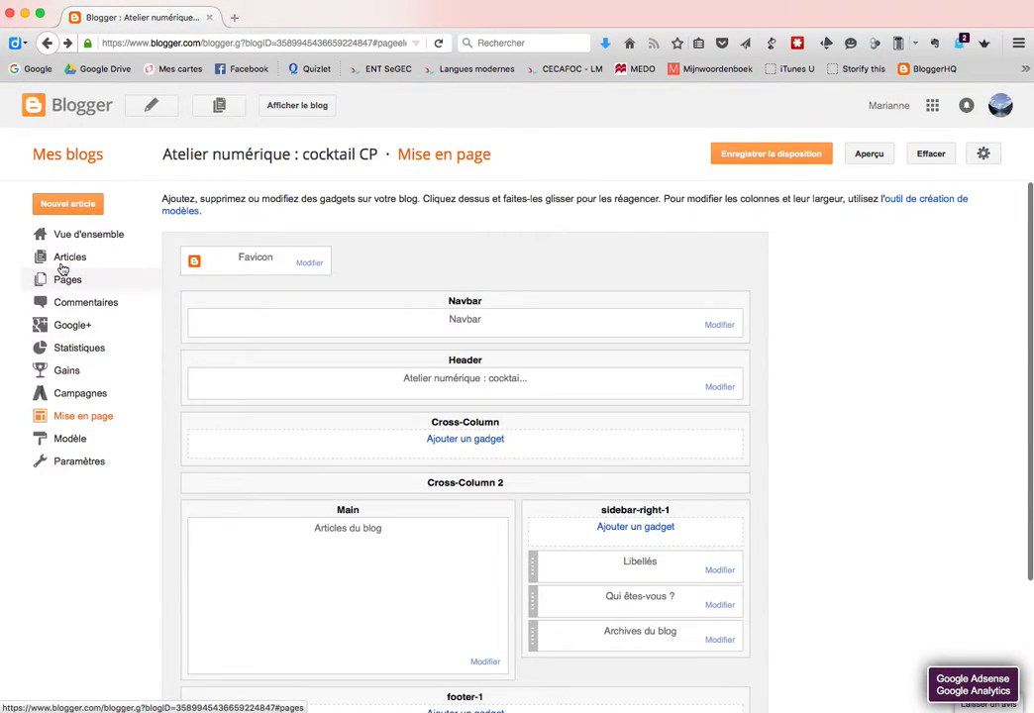
left_click(62, 258)
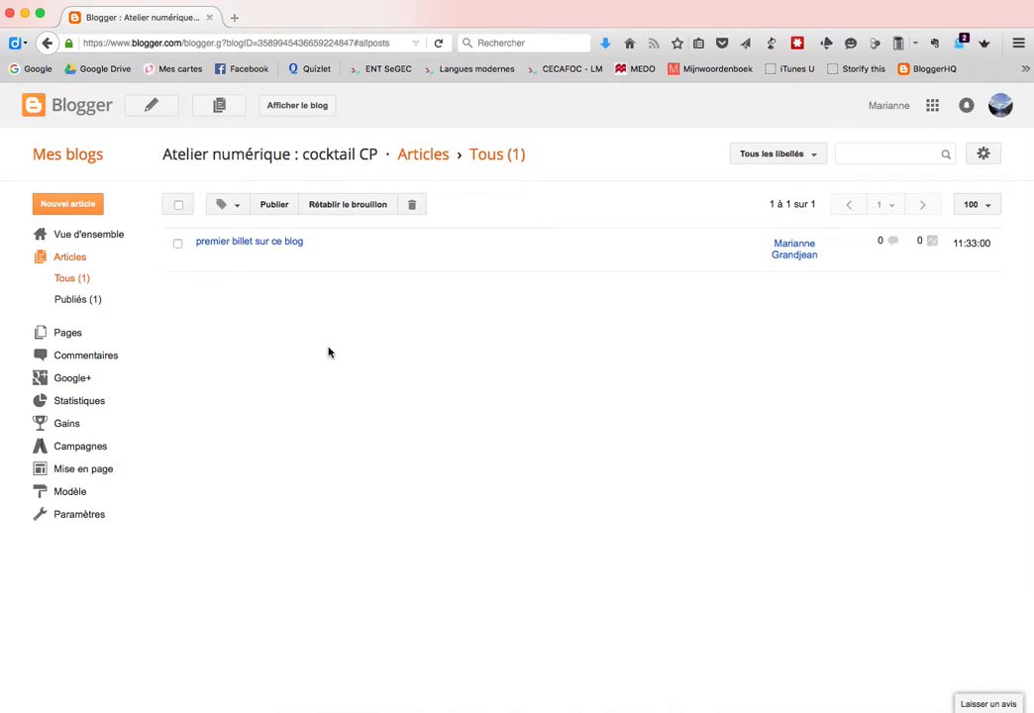
Add the TICE label to 'premier billet sur ce blog', update it, and view the live blog
left_click(231, 242)
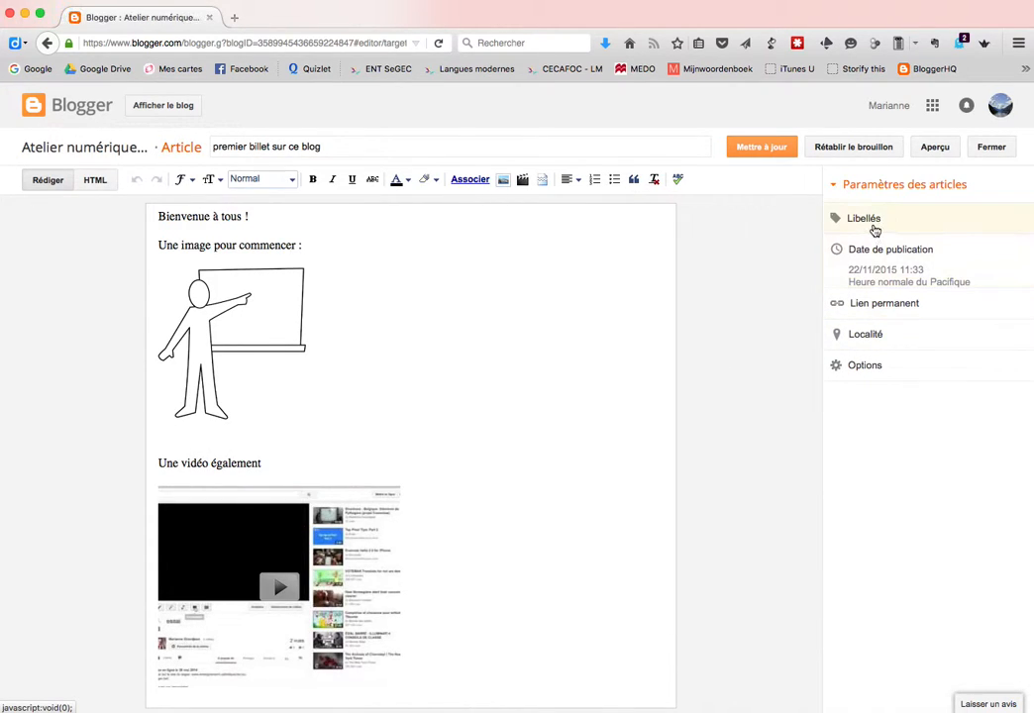
left_click(866, 234)
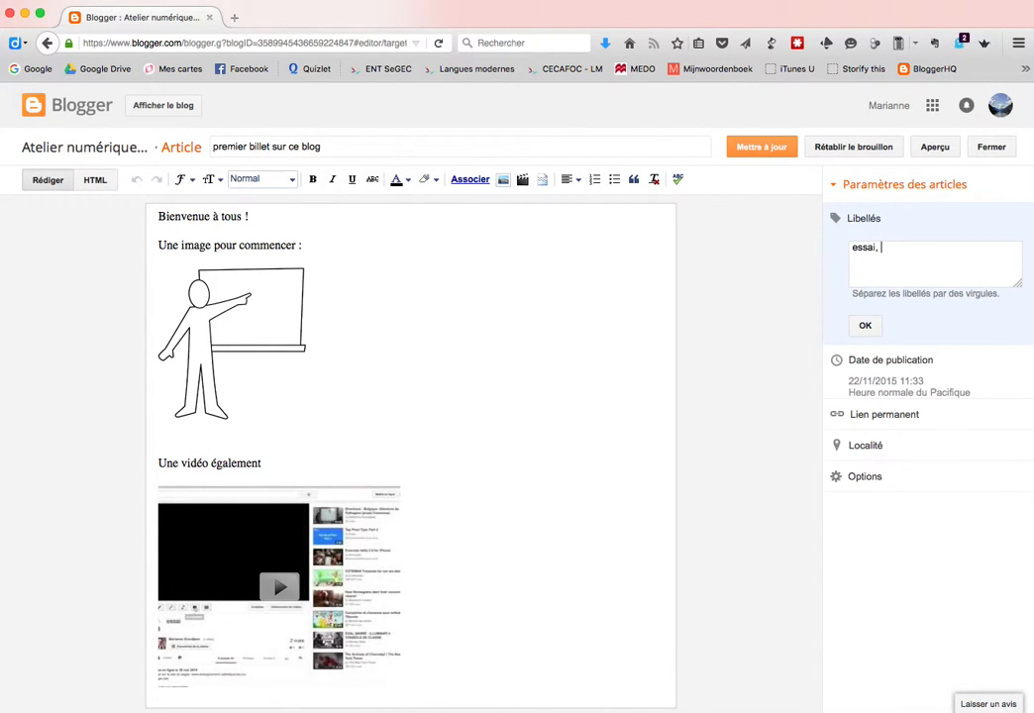
type("TICE, CP")
left_click(867, 328)
left_click(756, 146)
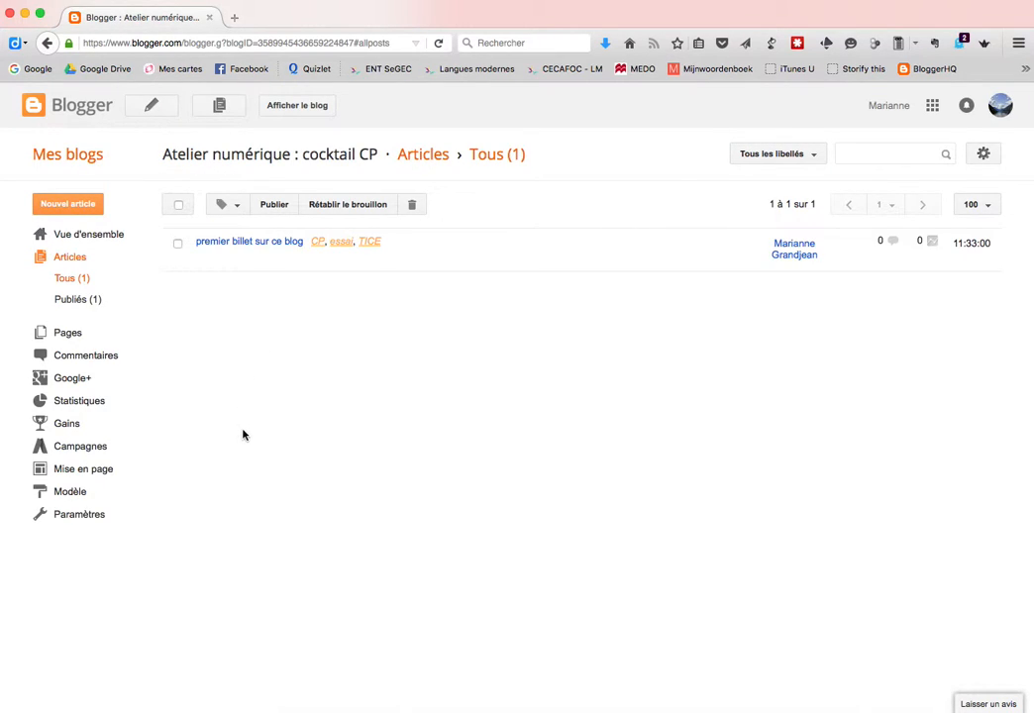
left_click(299, 106)
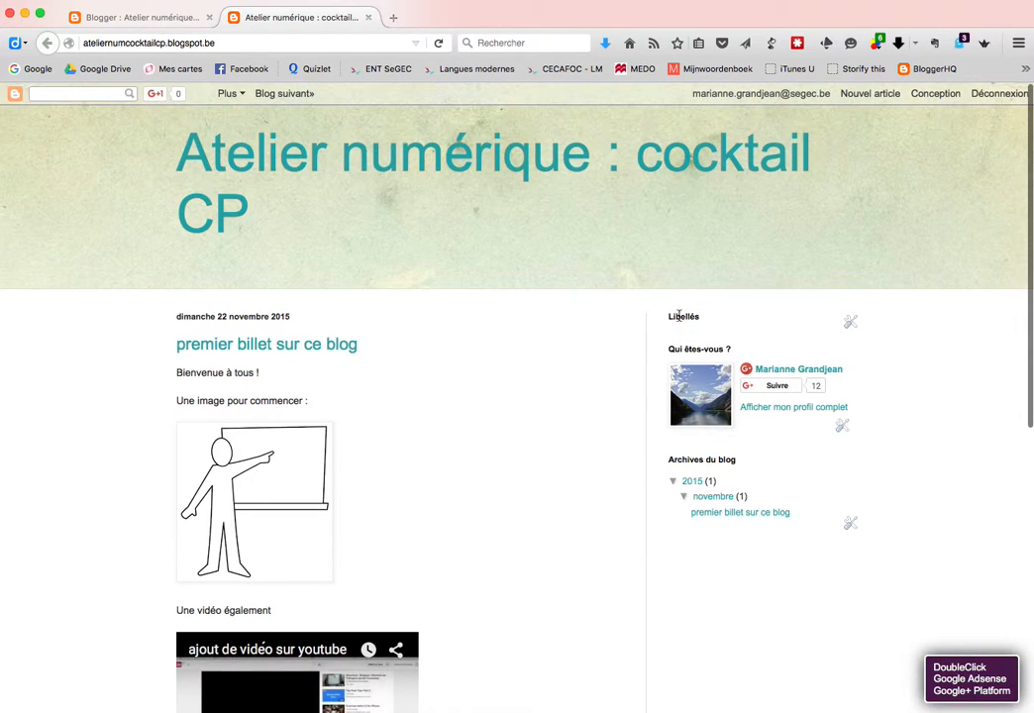
Edit the Libellés gadget to choose which labels it displays and save it
left_click(368, 17)
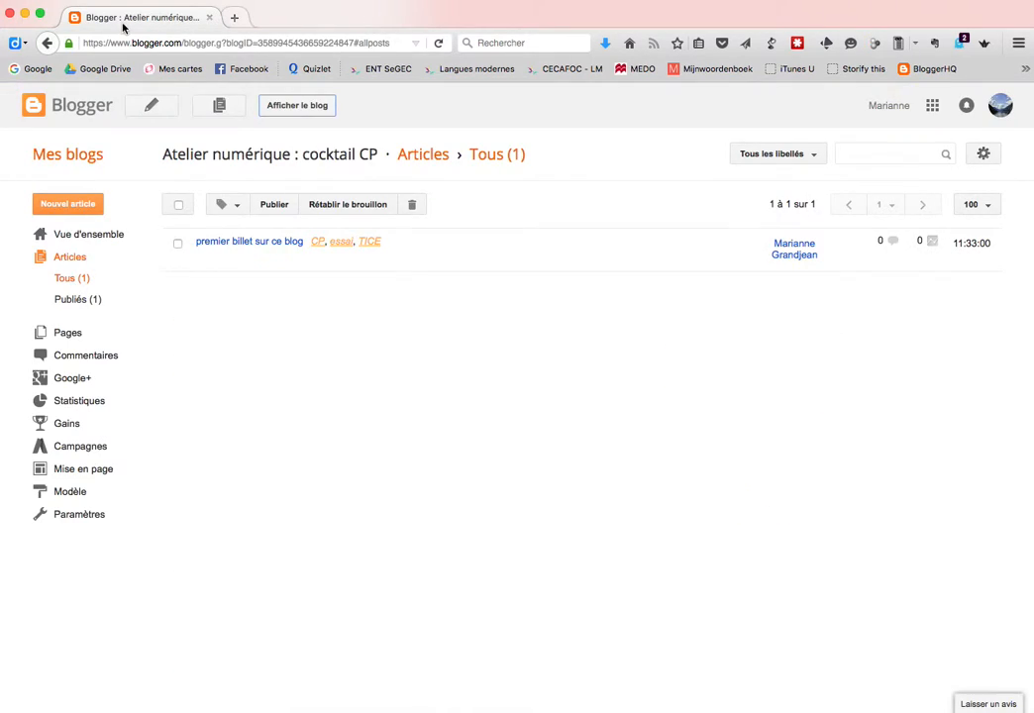
left_click(71, 472)
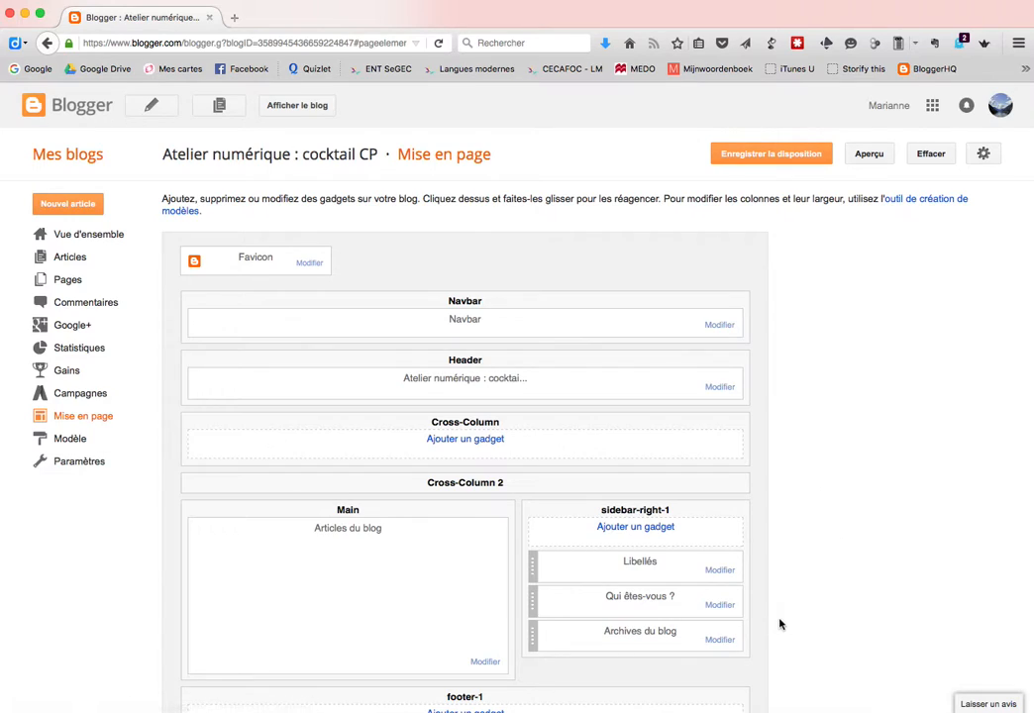
left_click(720, 572)
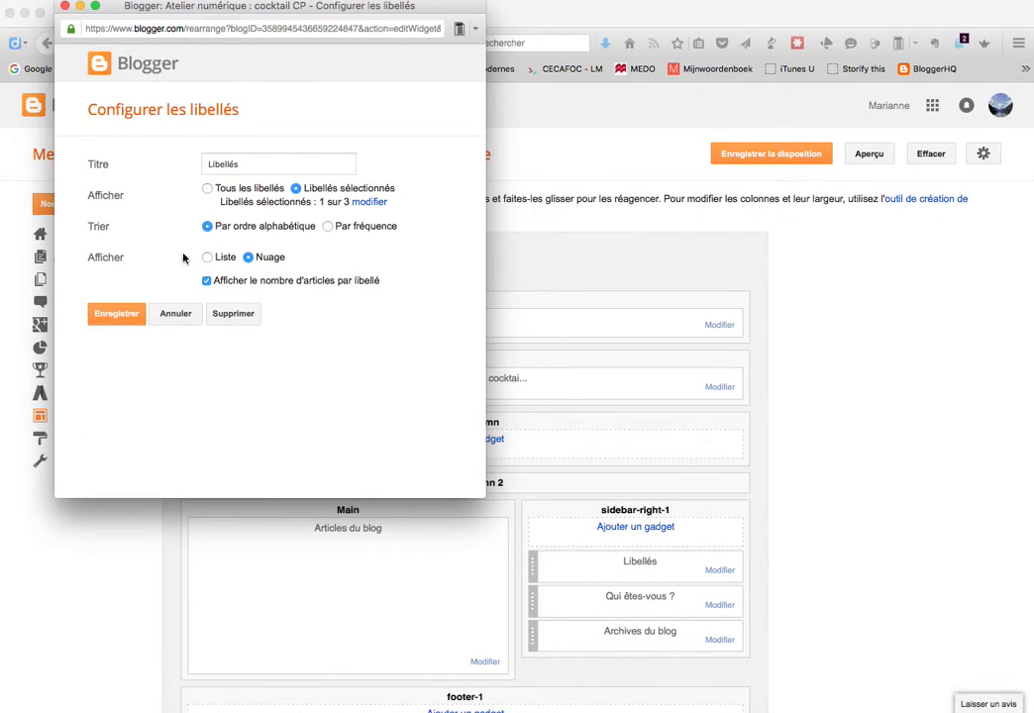
left_click(364, 202)
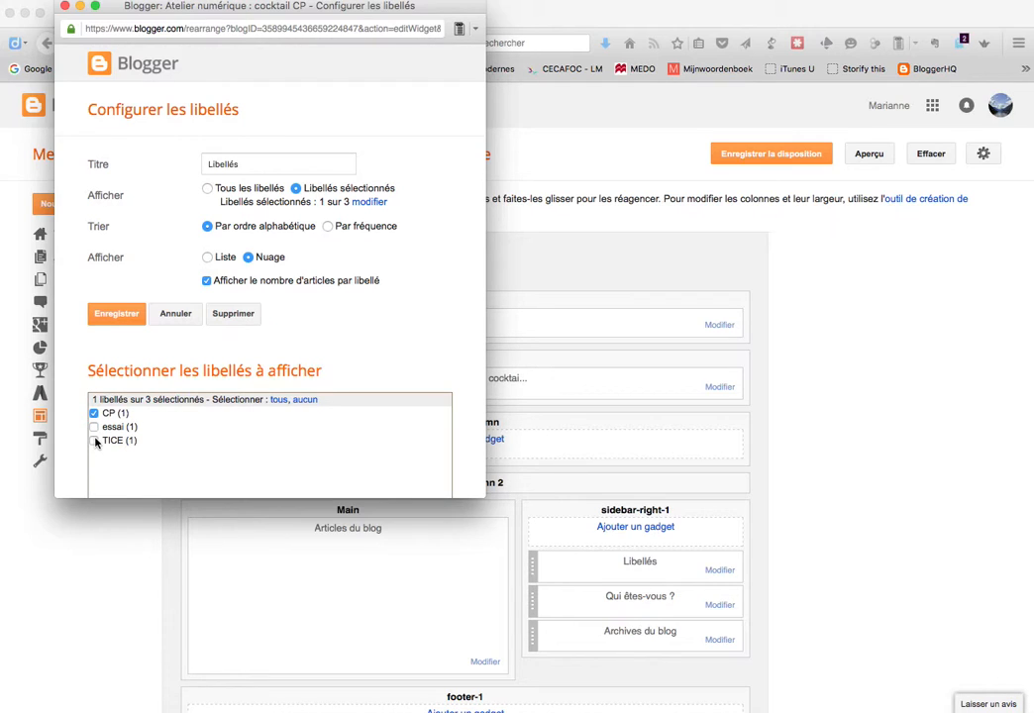
left_click(123, 315)
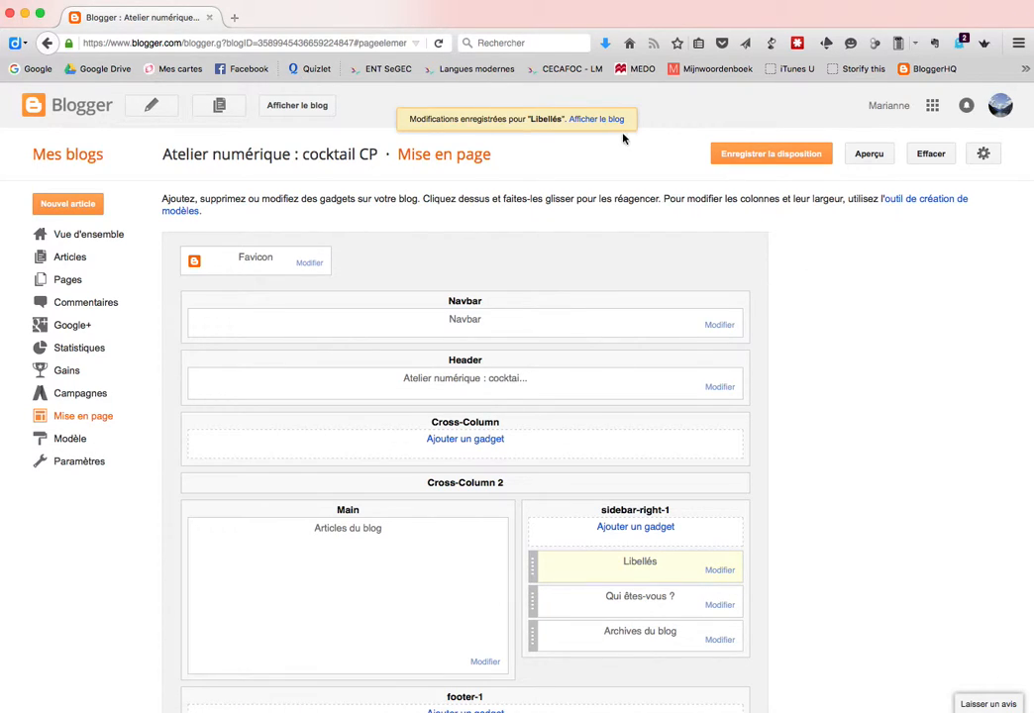
Check the CP and TICE labels cloud on the live blog, then open the Articles list
left_click(597, 119)
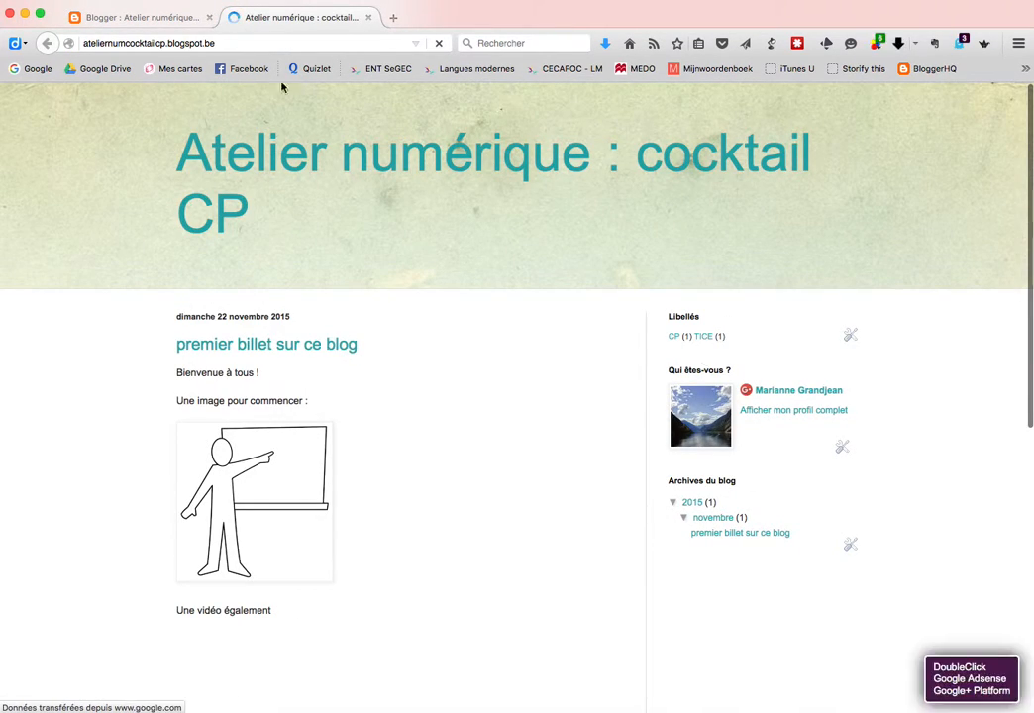
left_click(138, 17)
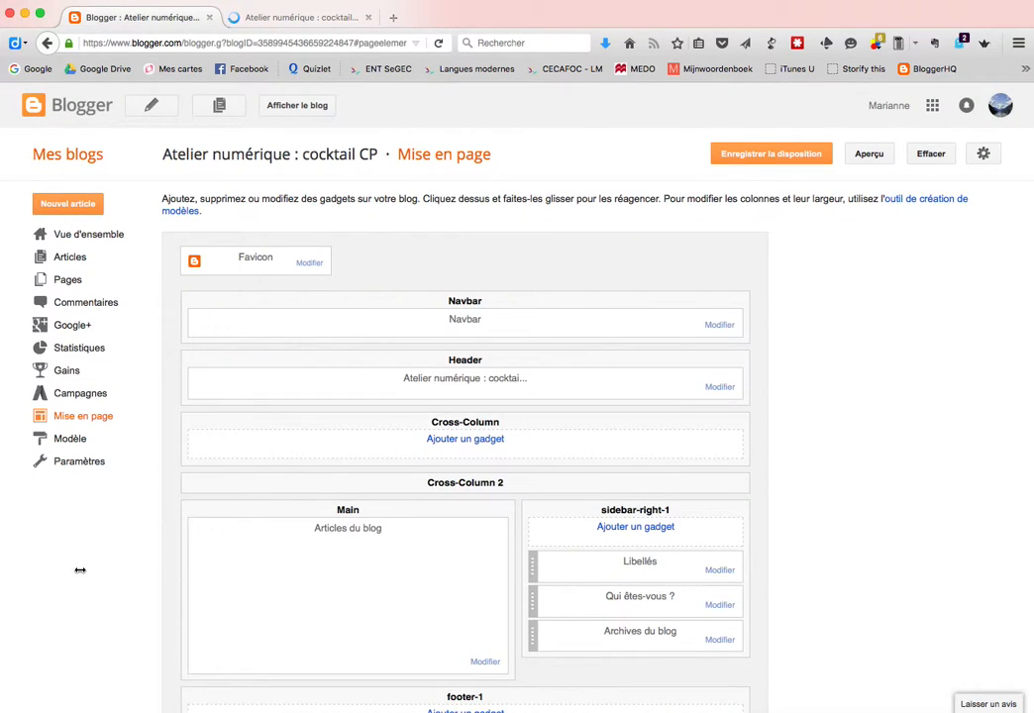
scroll(81, 565, "down", 4)
scroll(82, 570, "up", 4)
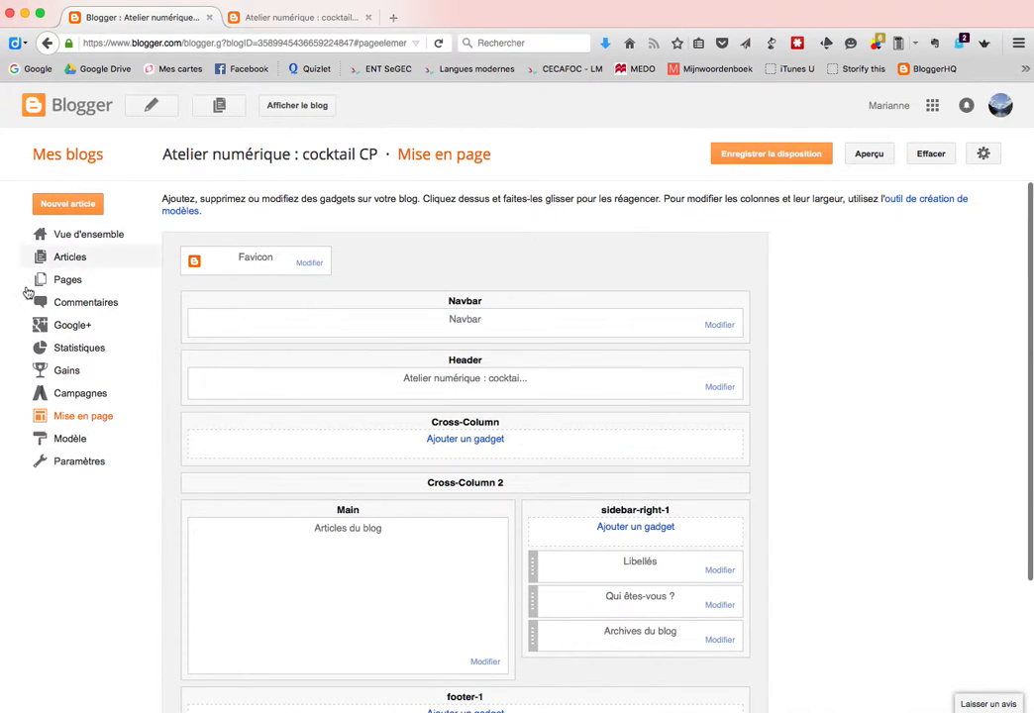
left_click(67, 258)
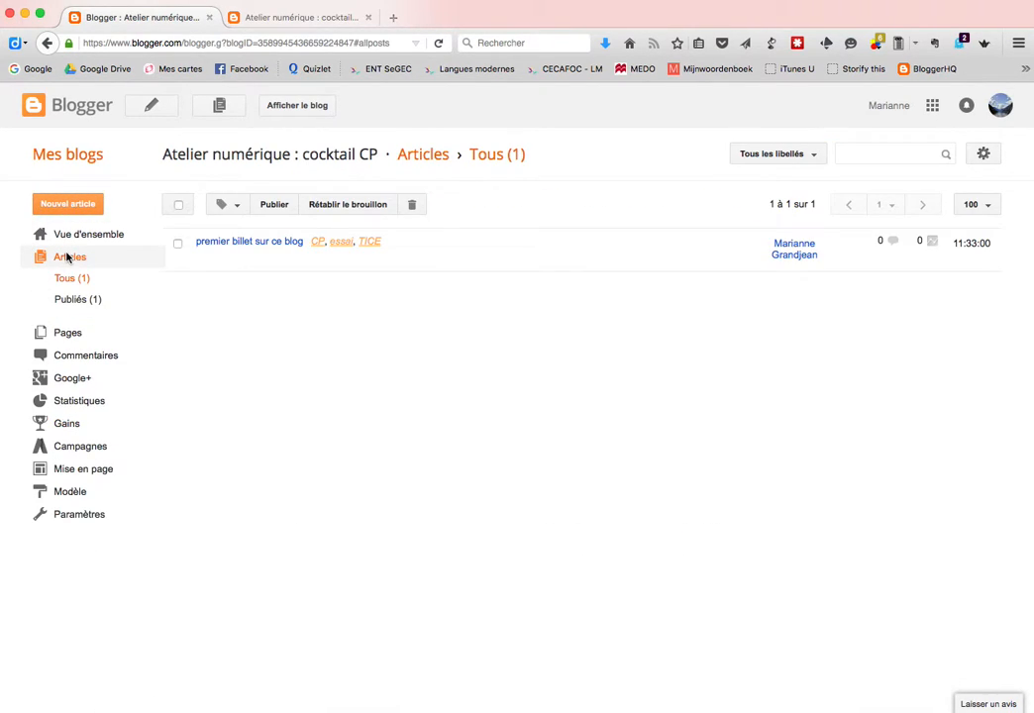
In Paramètres > Basique, invite the first co-author by entering their e-mail address
left_click(64, 515)
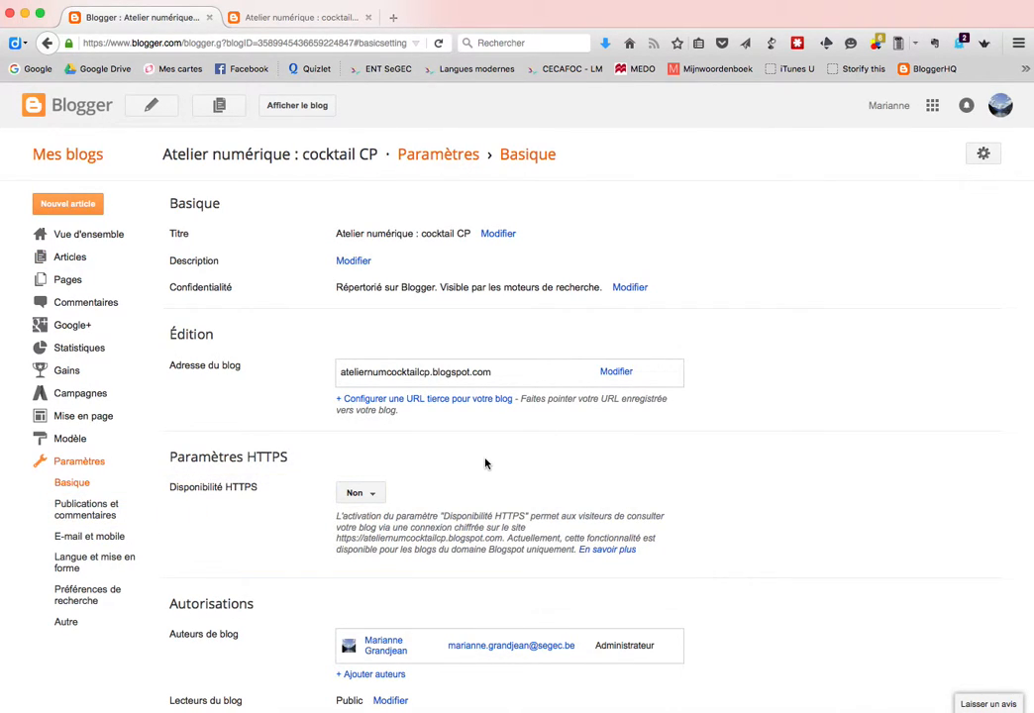
scroll(495, 462, "down", 1)
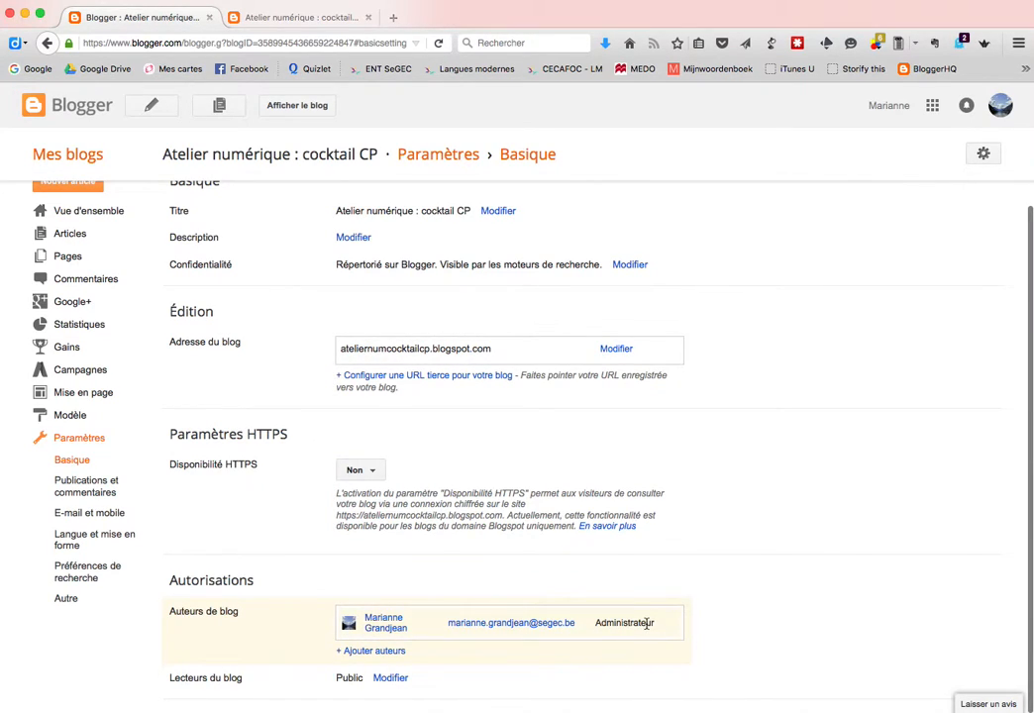
left_click(371, 651)
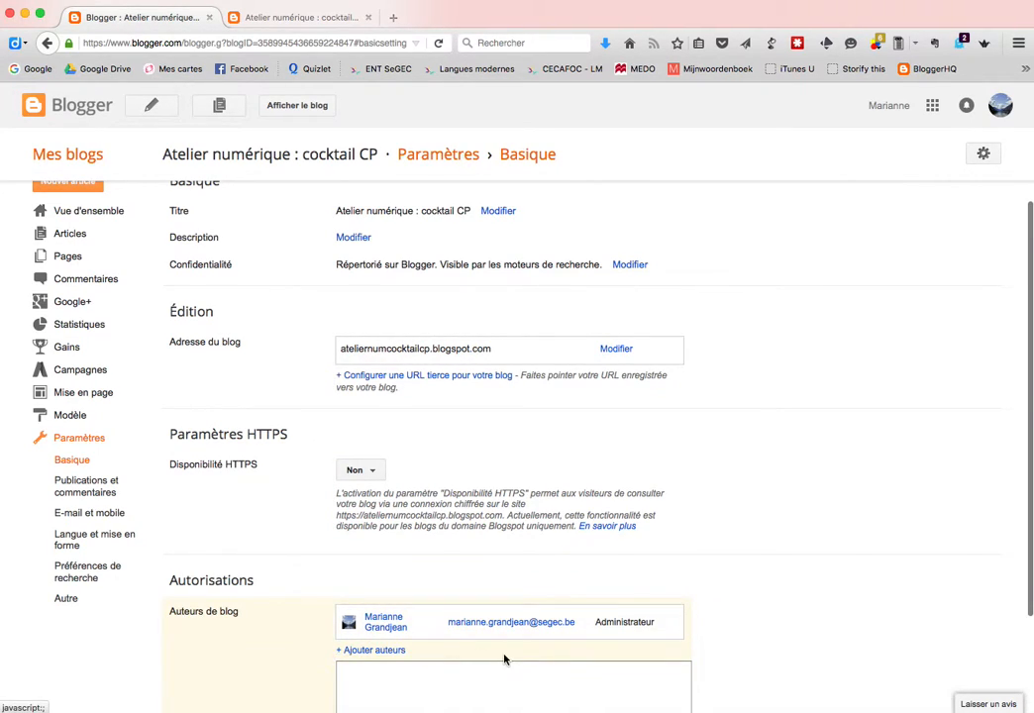
scroll(503, 658, "down", 5)
left_click(416, 582)
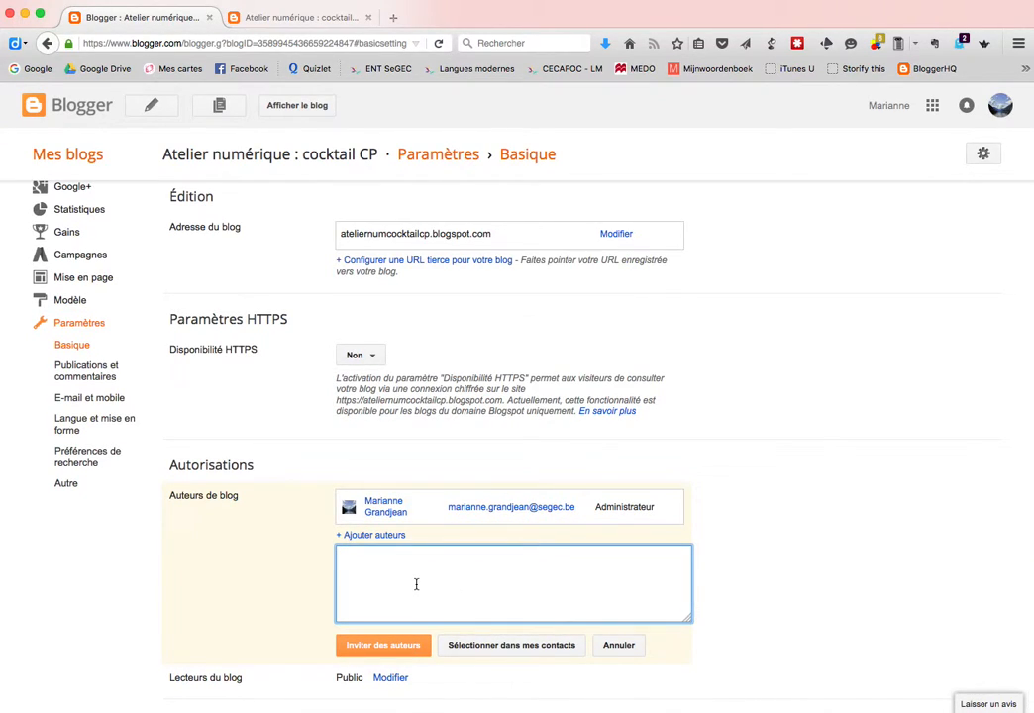
left_click(396, 647)
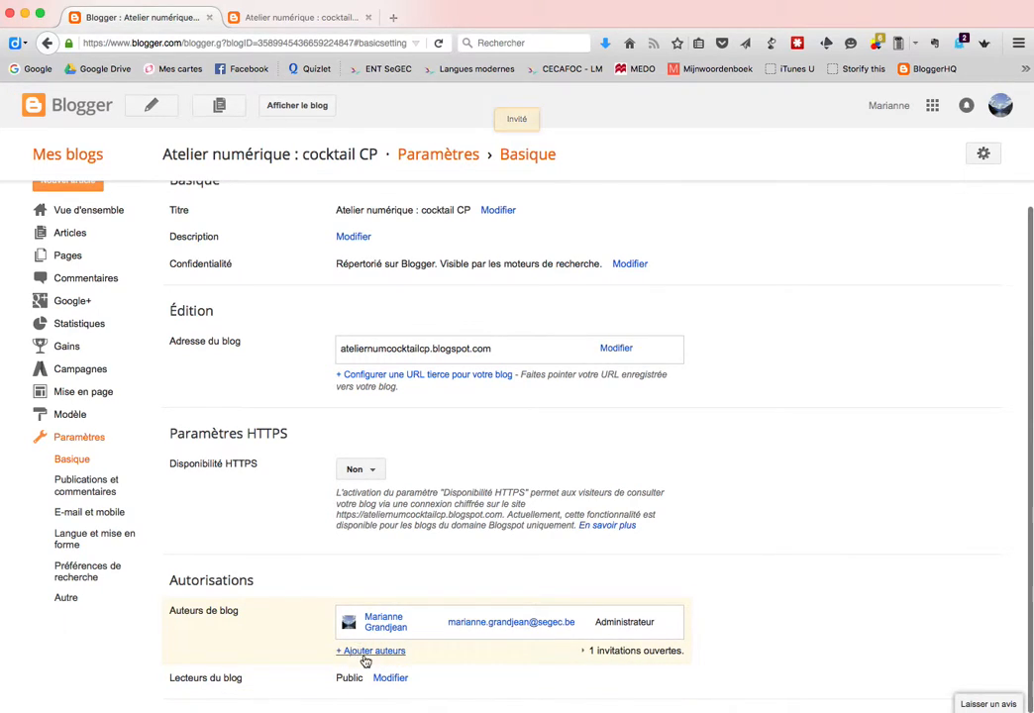
Invite a second co-author by e-mail, leaving two open author invitations
left_click(619, 653)
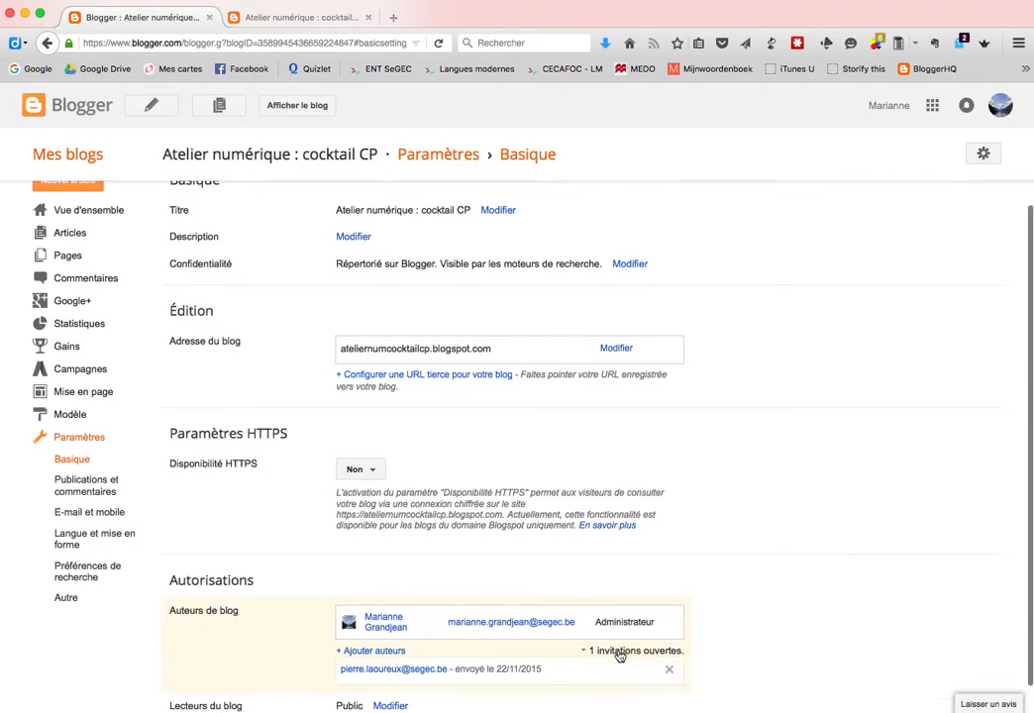
left_click(365, 652)
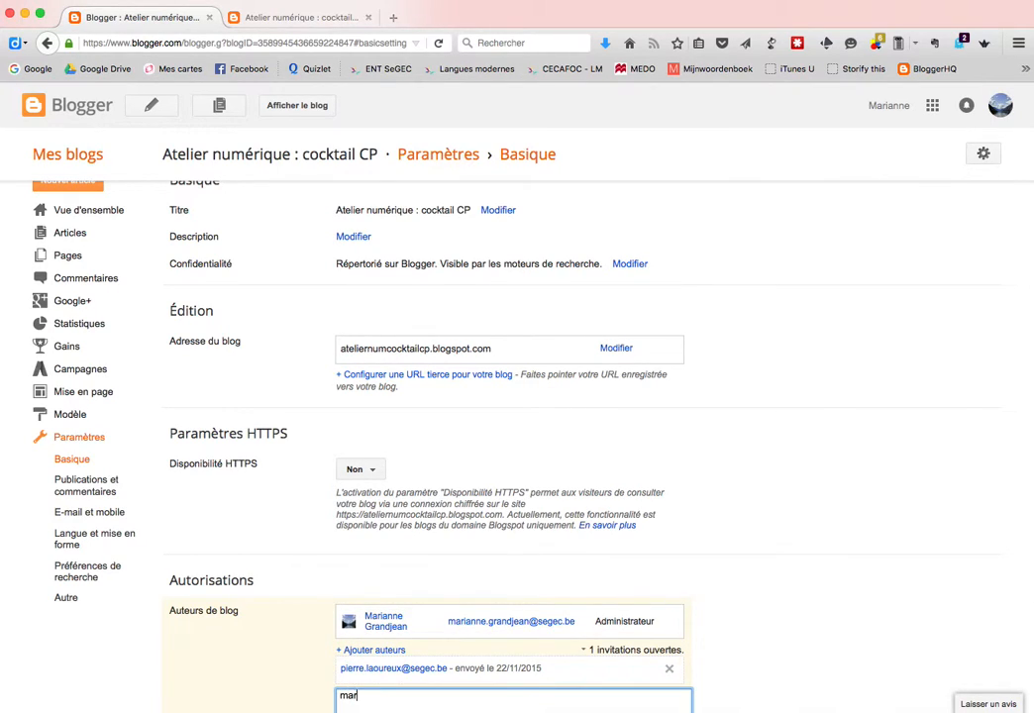
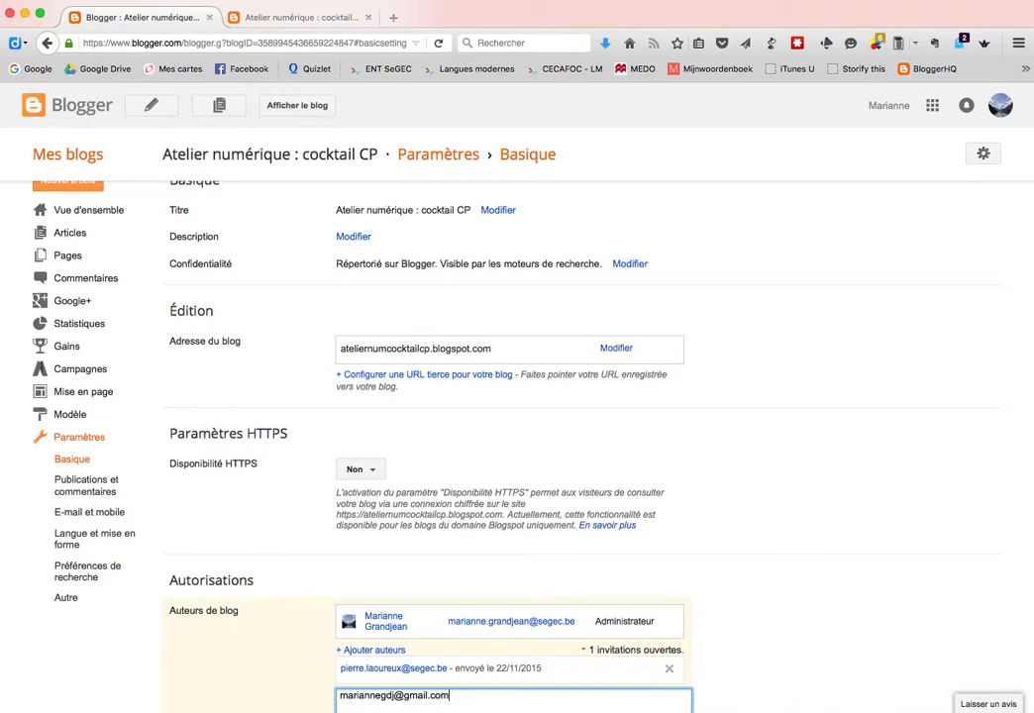
scroll(470, 605, "down", 3)
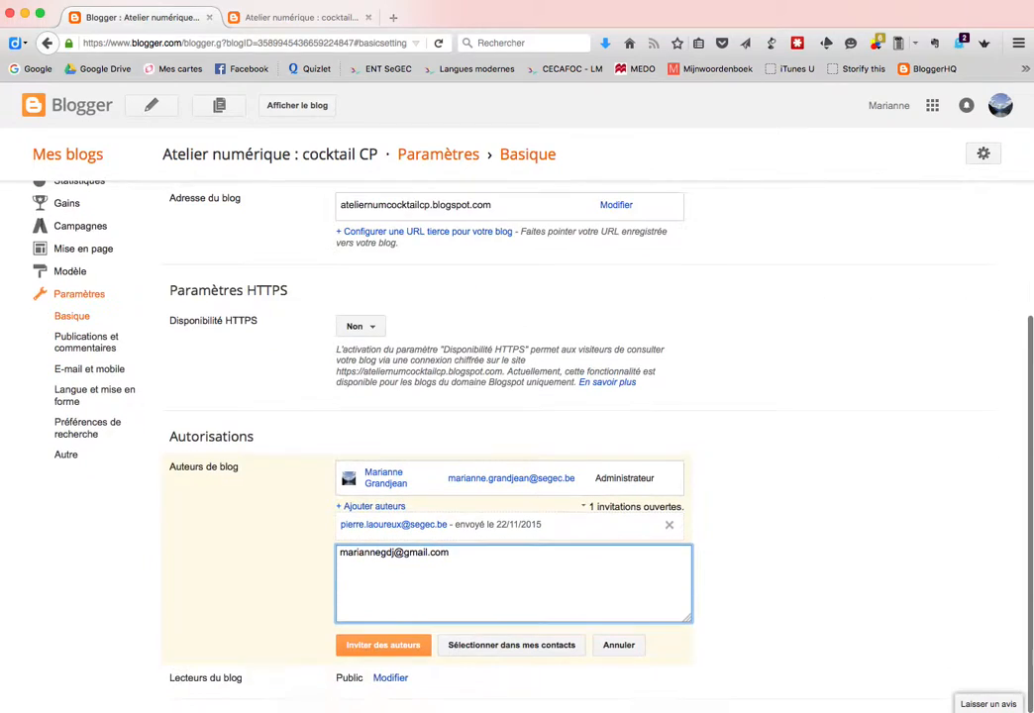
left_click(376, 650)
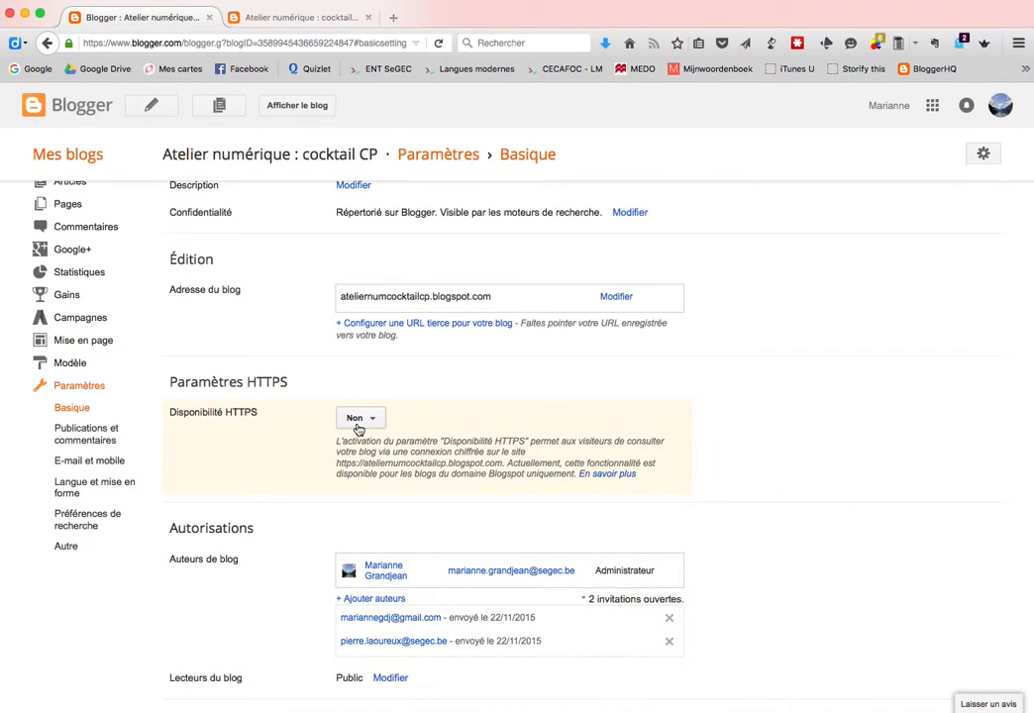
Set Fuseau horaire to (GMT+01:00) Bruxelles in Langue et mise en forme and save
left_click(67, 492)
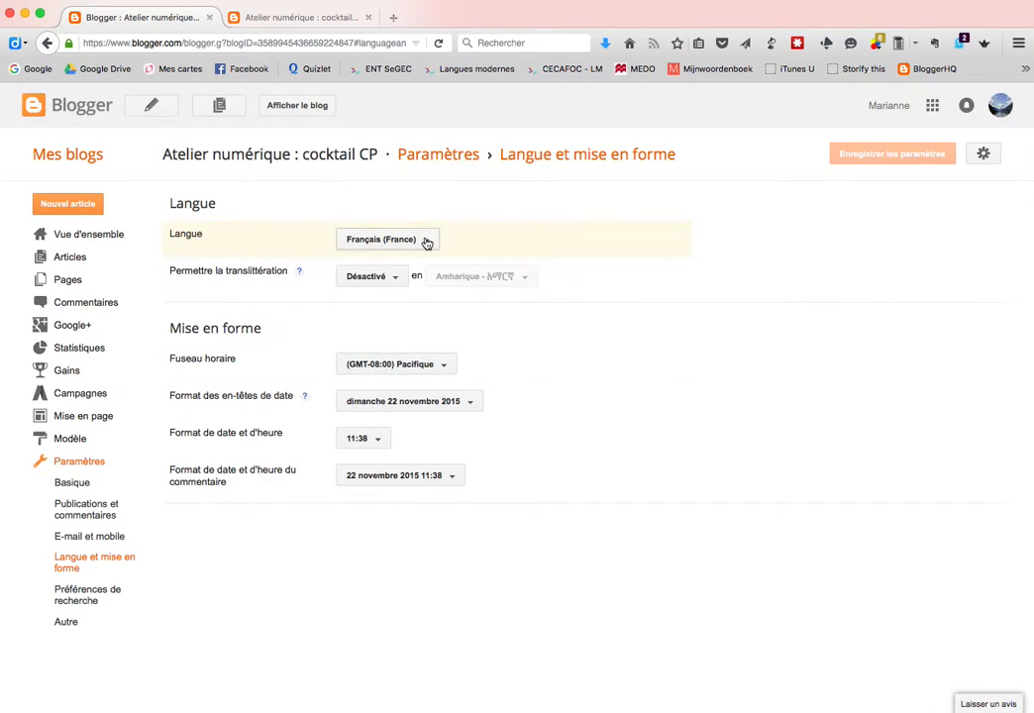
left_click(446, 363)
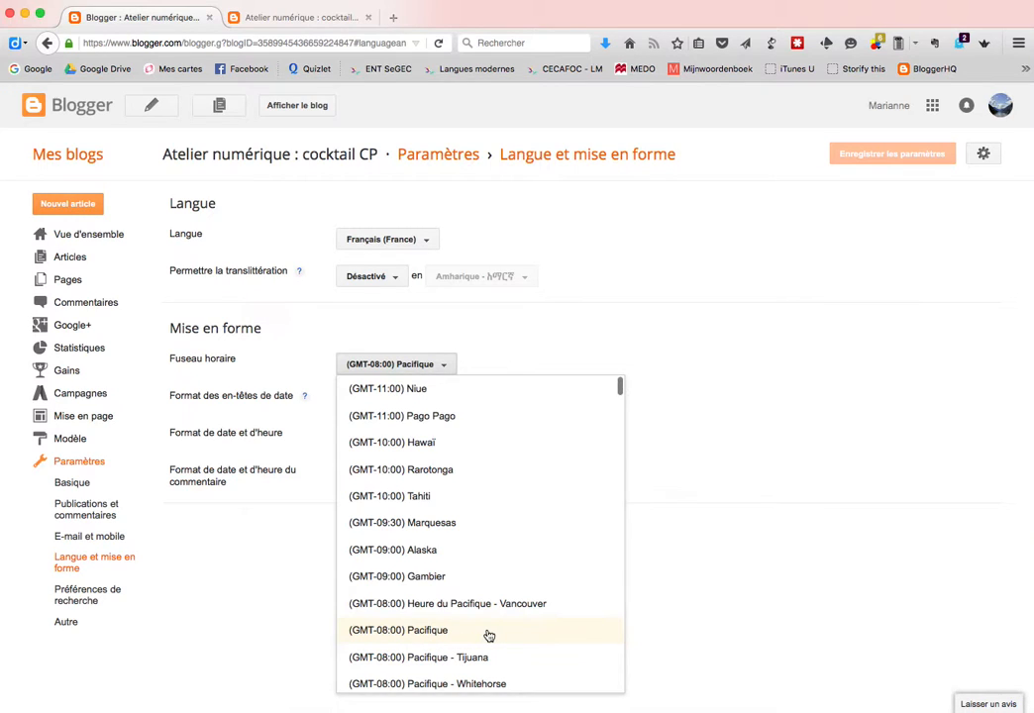
scroll(488, 635, "down", 20)
scroll(488, 635, "down", 15)
scroll(488, 635, "up", 3)
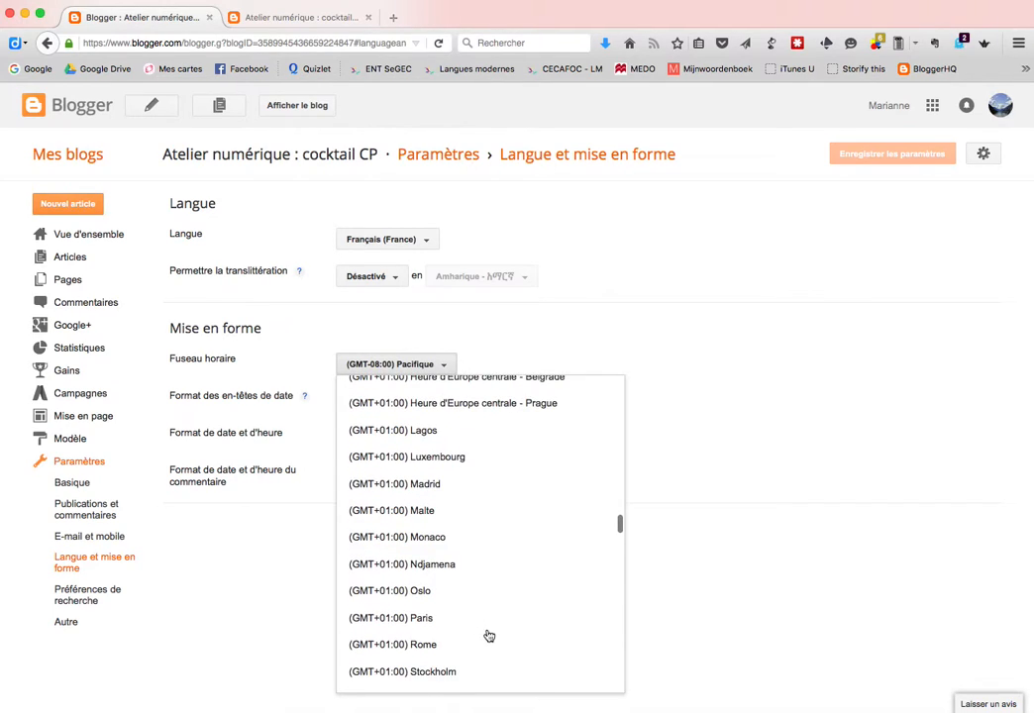
scroll(488, 634, "up", 5)
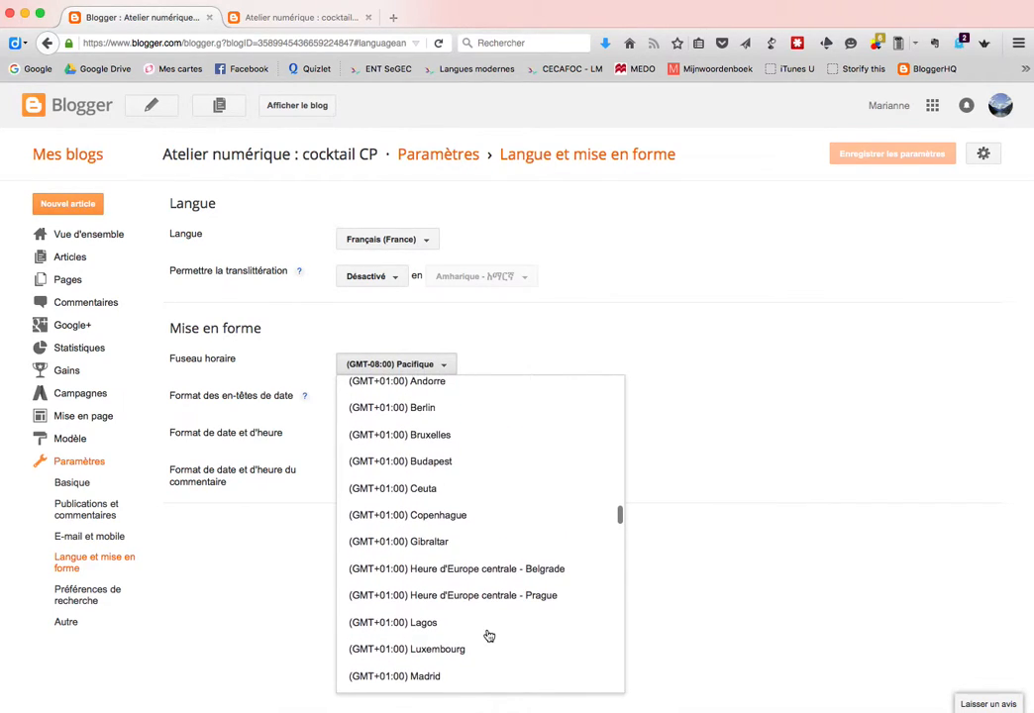
scroll(488, 635, "up", 1)
left_click(371, 478)
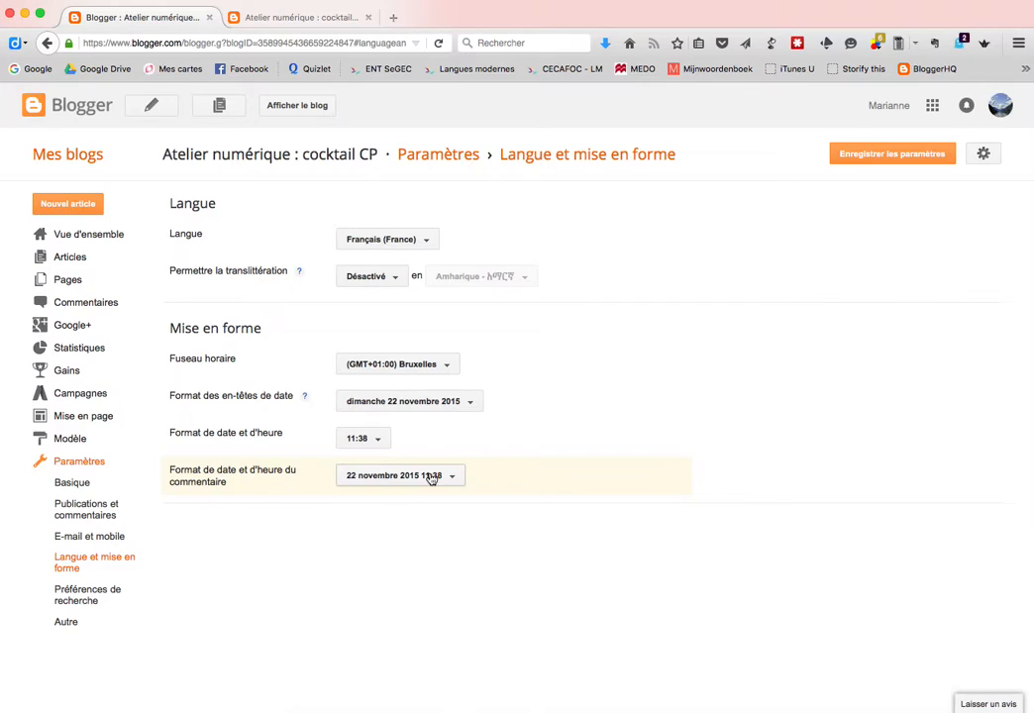
left_click(882, 155)
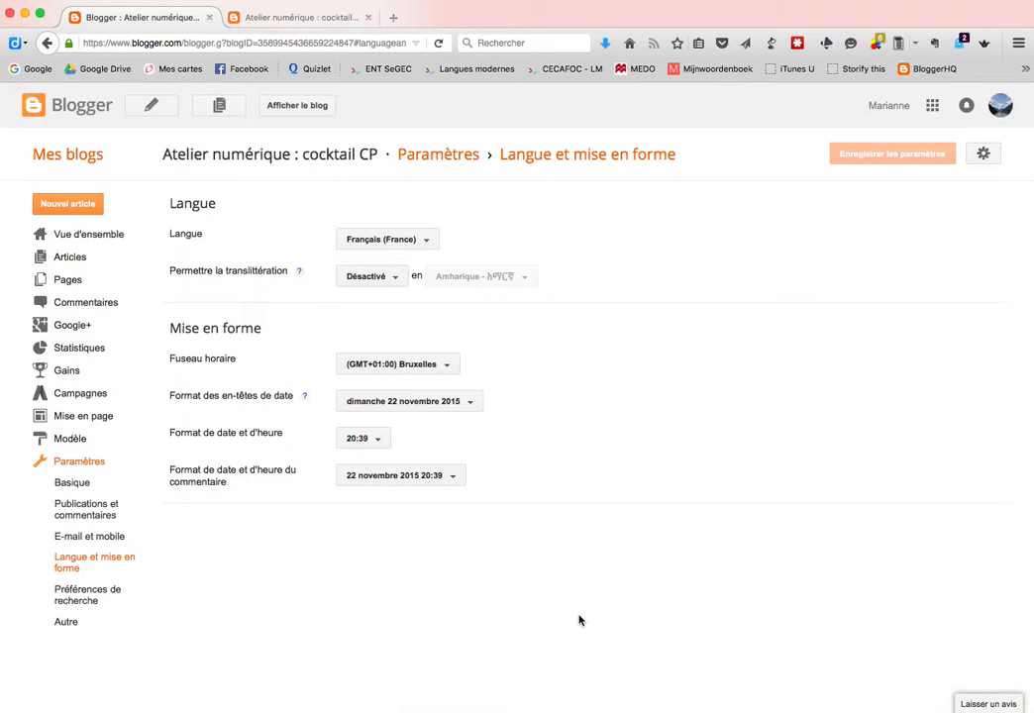
left_click(59, 257)
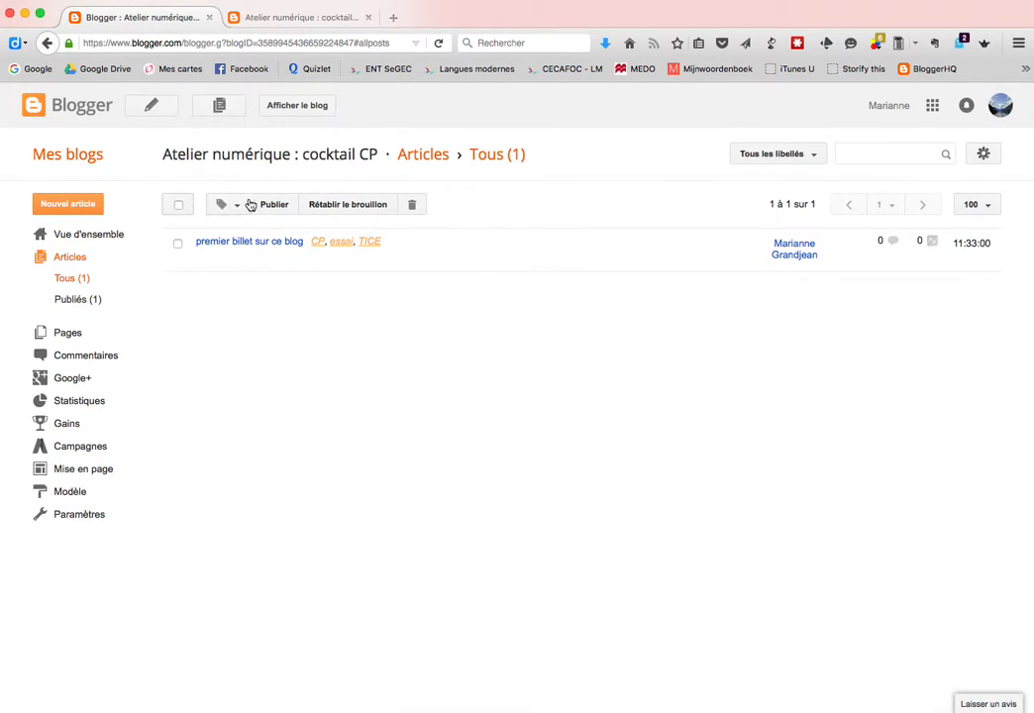
Start a new post titled 'à paraître demain' with the body text 'te'
left_click(67, 204)
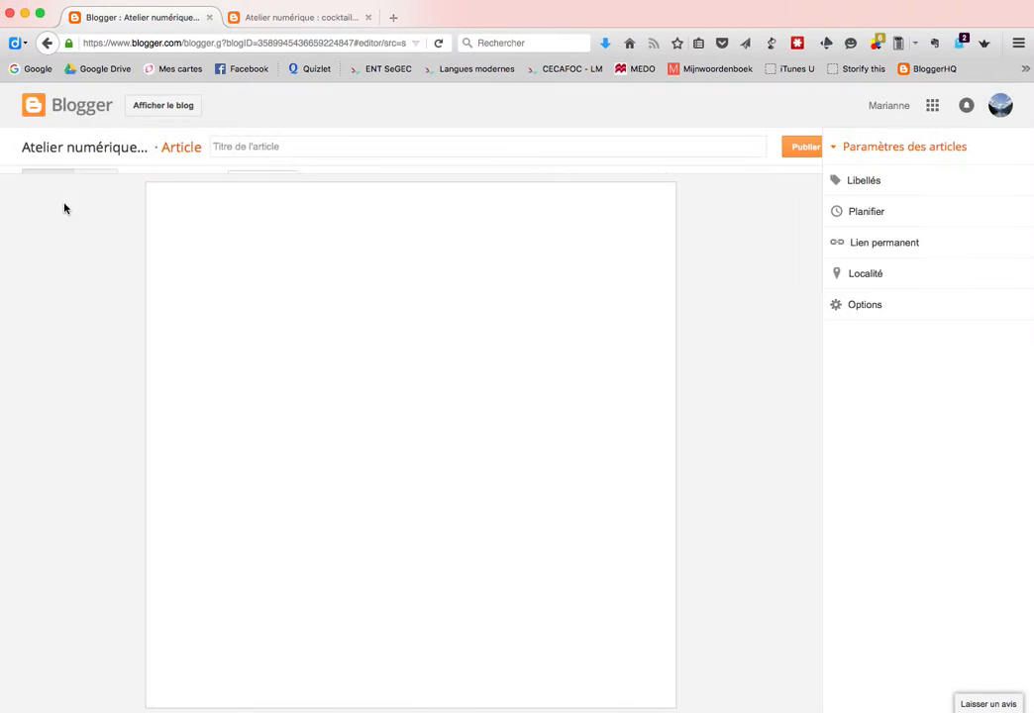
left_click(264, 150)
type("à")
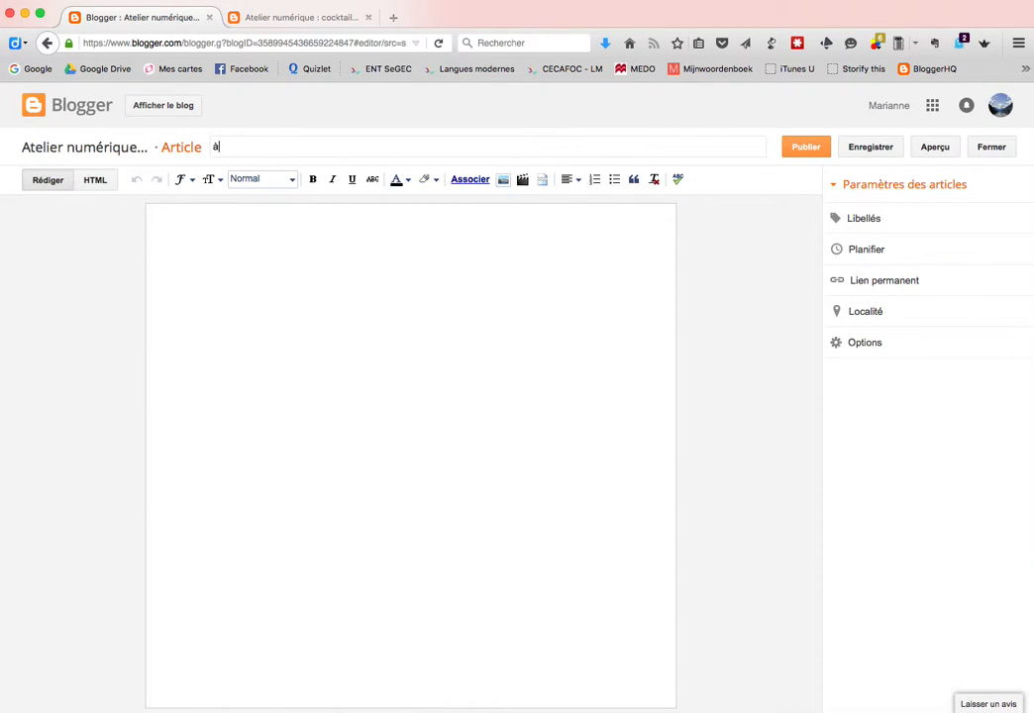
type(" paraître demain")
left_click(291, 297)
type("texte")
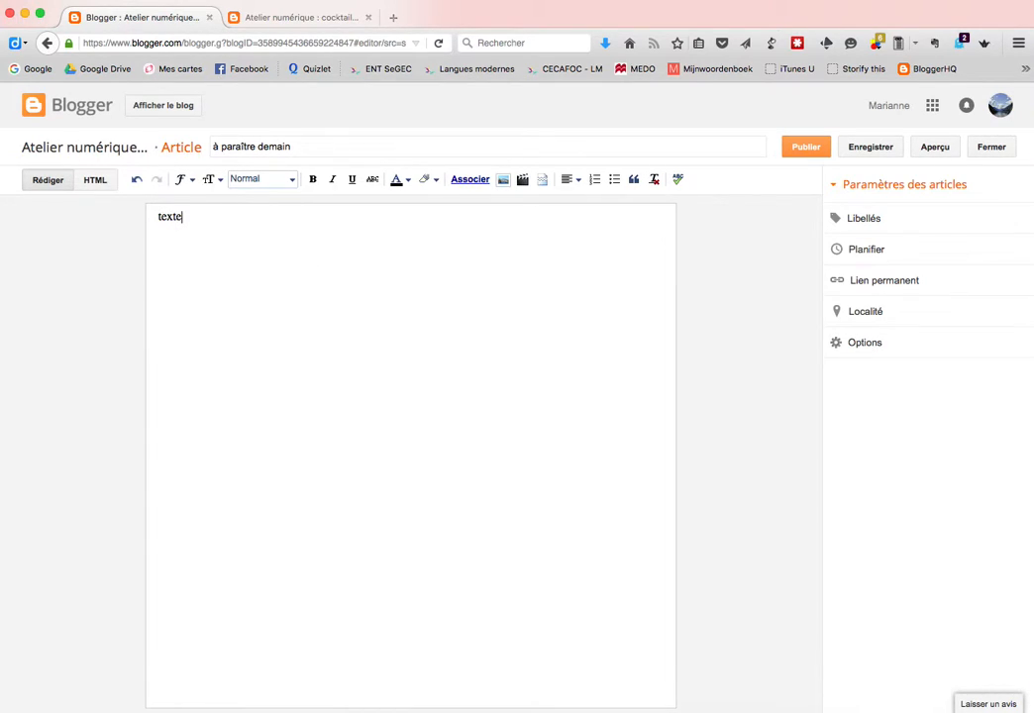
Schedule the post for 23/11/2015 at 12:39 and publish it
left_click(864, 251)
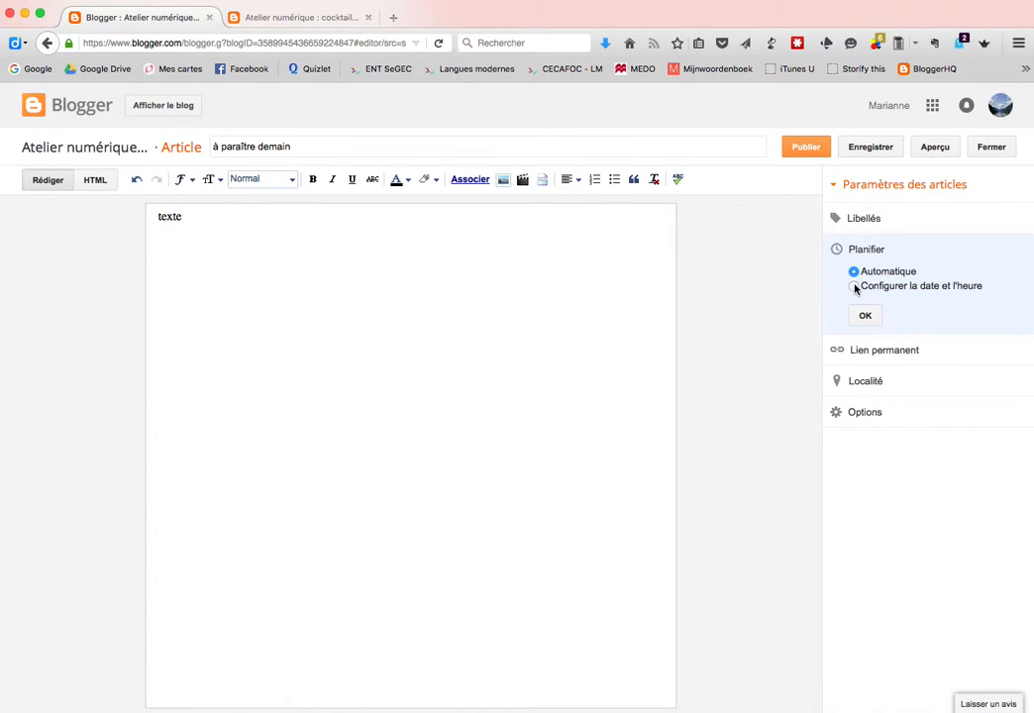
left_click(856, 288)
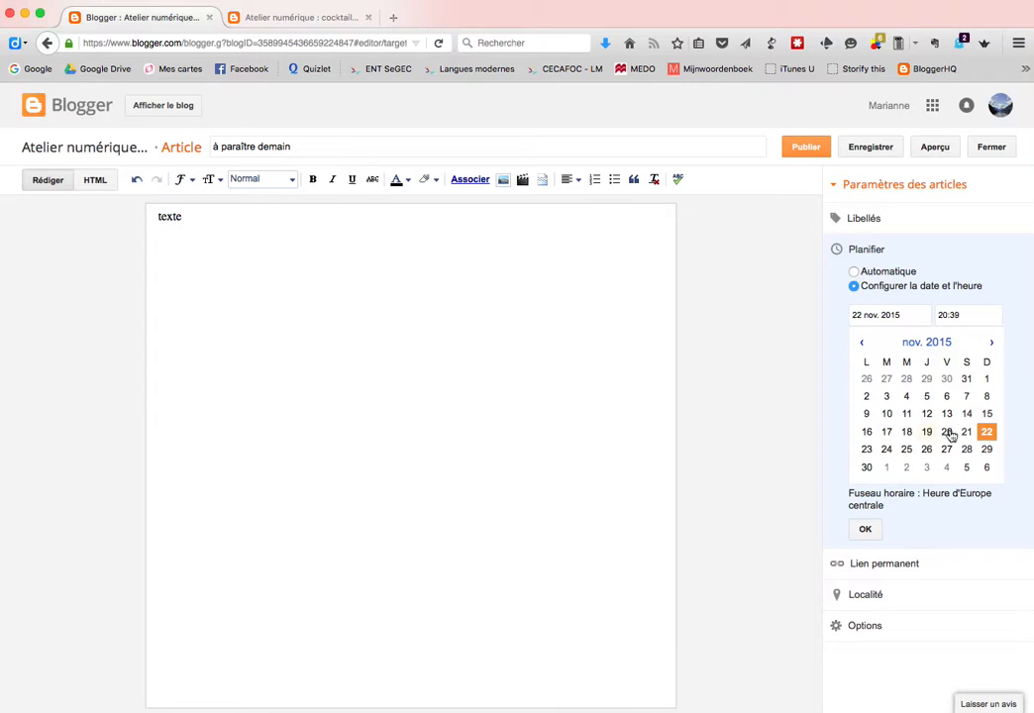
left_click(867, 449)
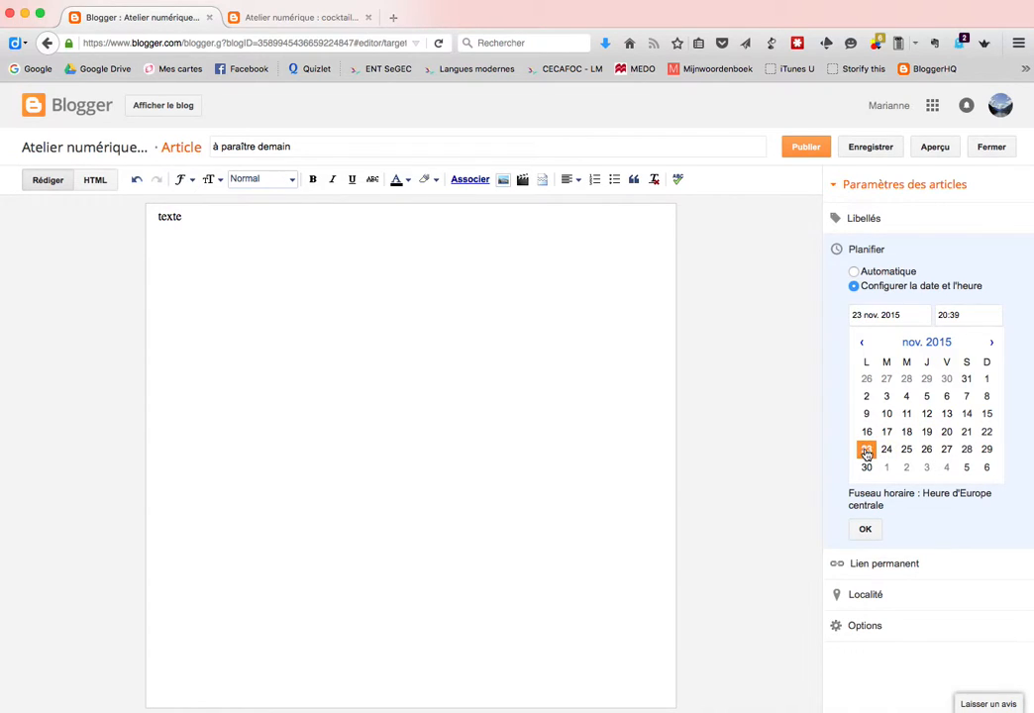
left_click(946, 316)
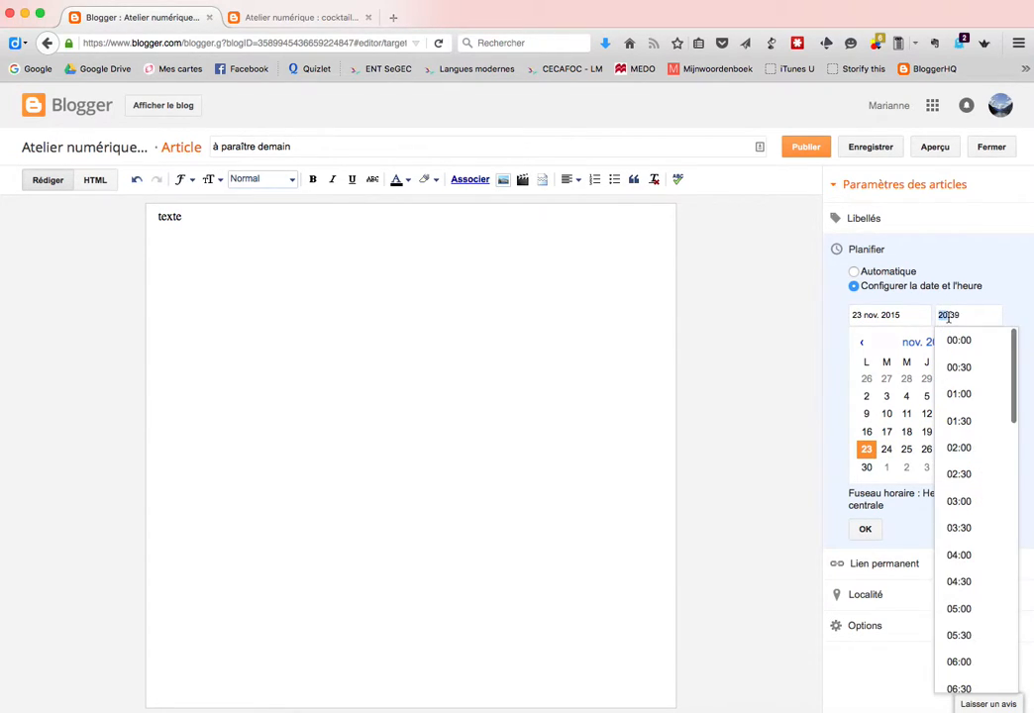
type("12")
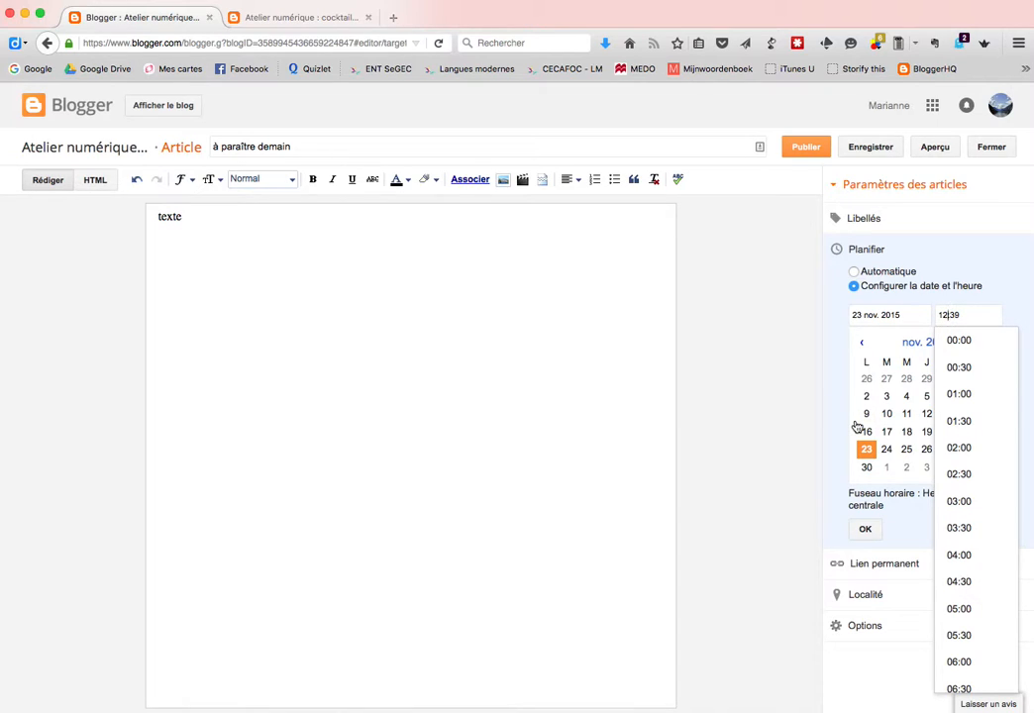
left_click(854, 423)
left_click(866, 531)
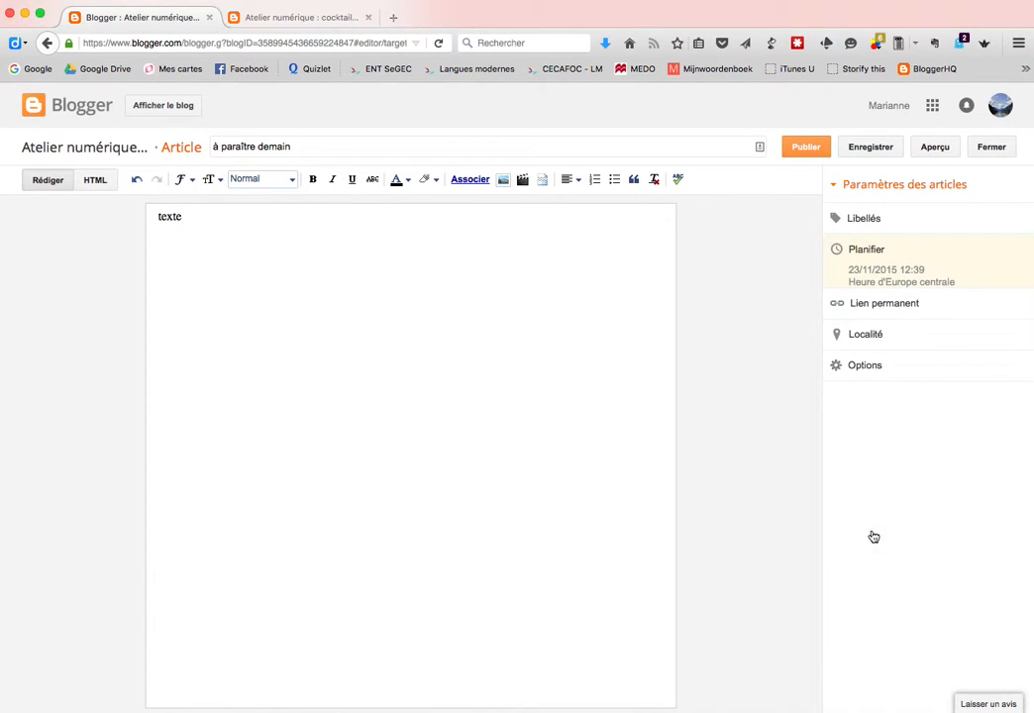
left_click(804, 151)
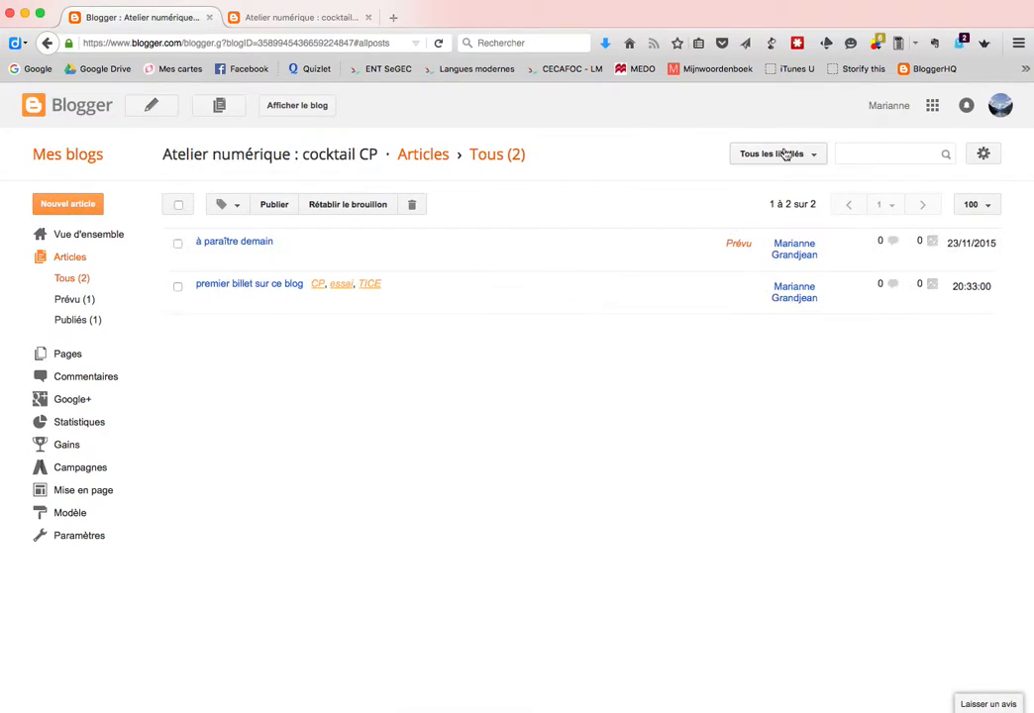